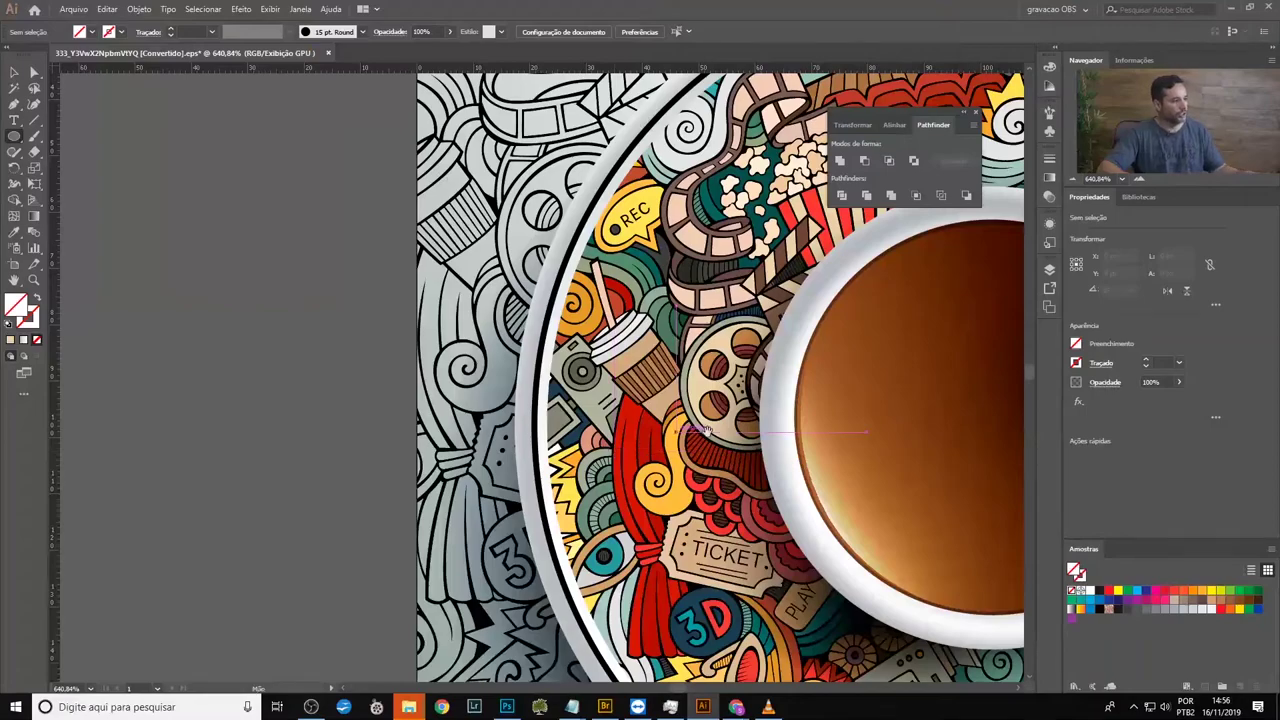
Step: Screenshot the film reel region and paste the snapshot into the document
{"action": "left_click_drag", "start_coordinate": [612, 448], "coordinate": [353, 432]}
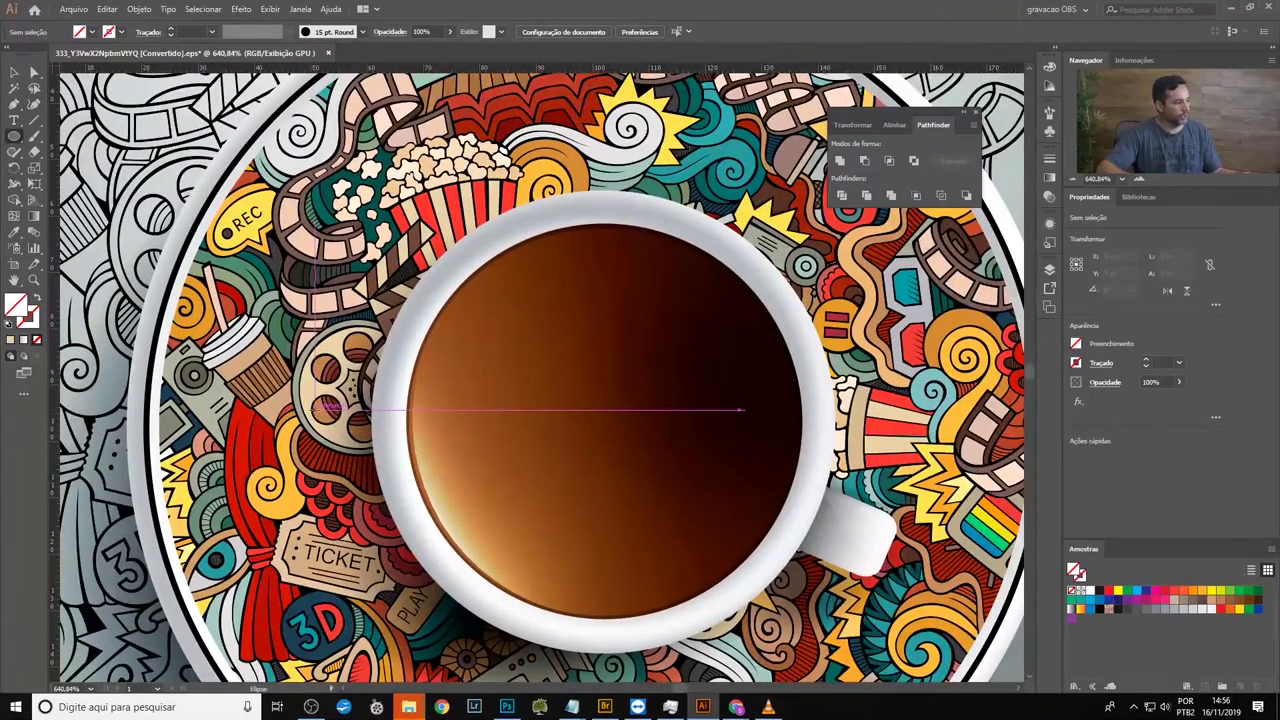
{"action": "left_click_drag", "start_coordinate": [606, 410], "coordinate": [746, 400]}
{"action": "key", "text": "Print"}
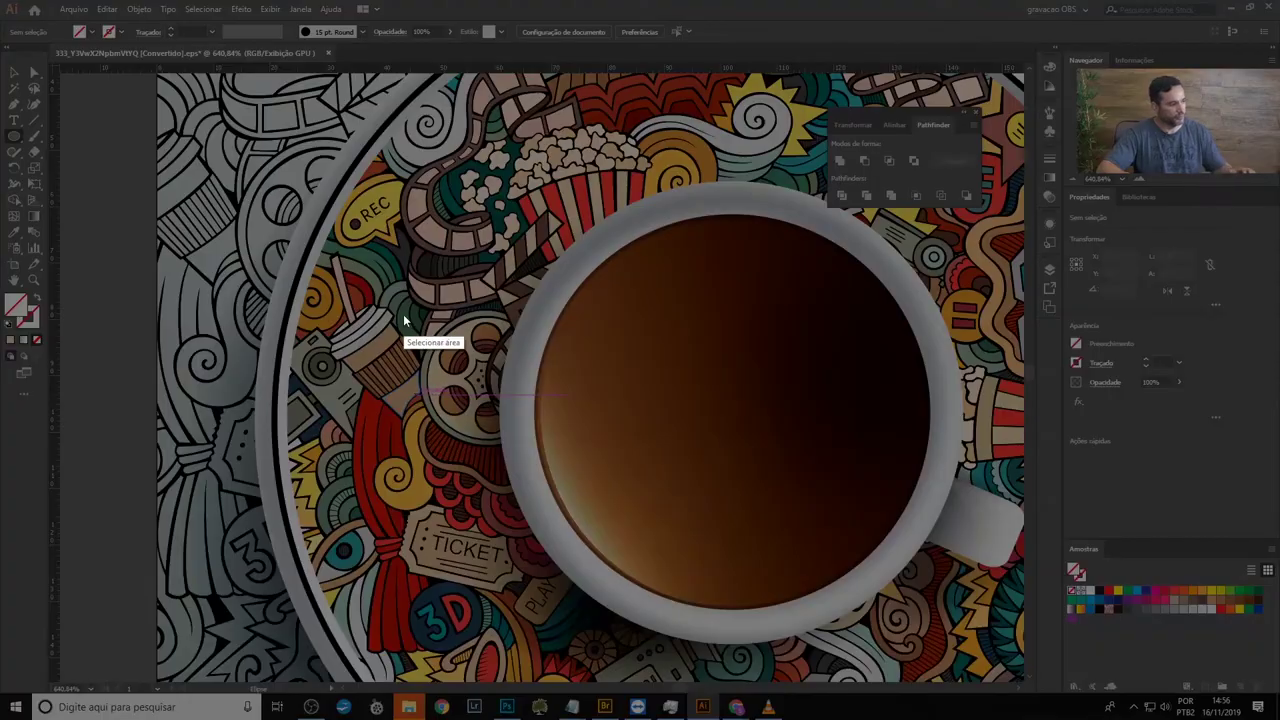
{"action": "left_click_drag", "start_coordinate": [392, 283], "coordinate": [582, 464]}
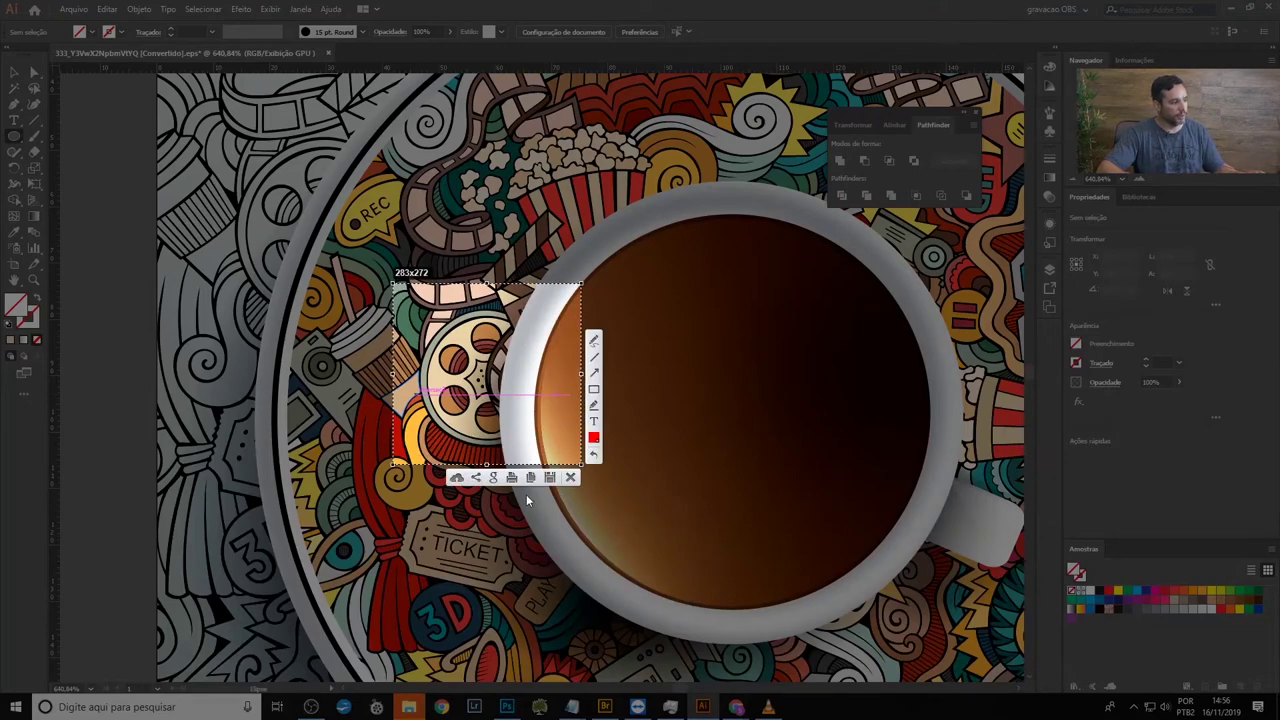
{"action": "left_click", "coordinate": [530, 477]}
{"action": "key", "text": "ctrl+v"}
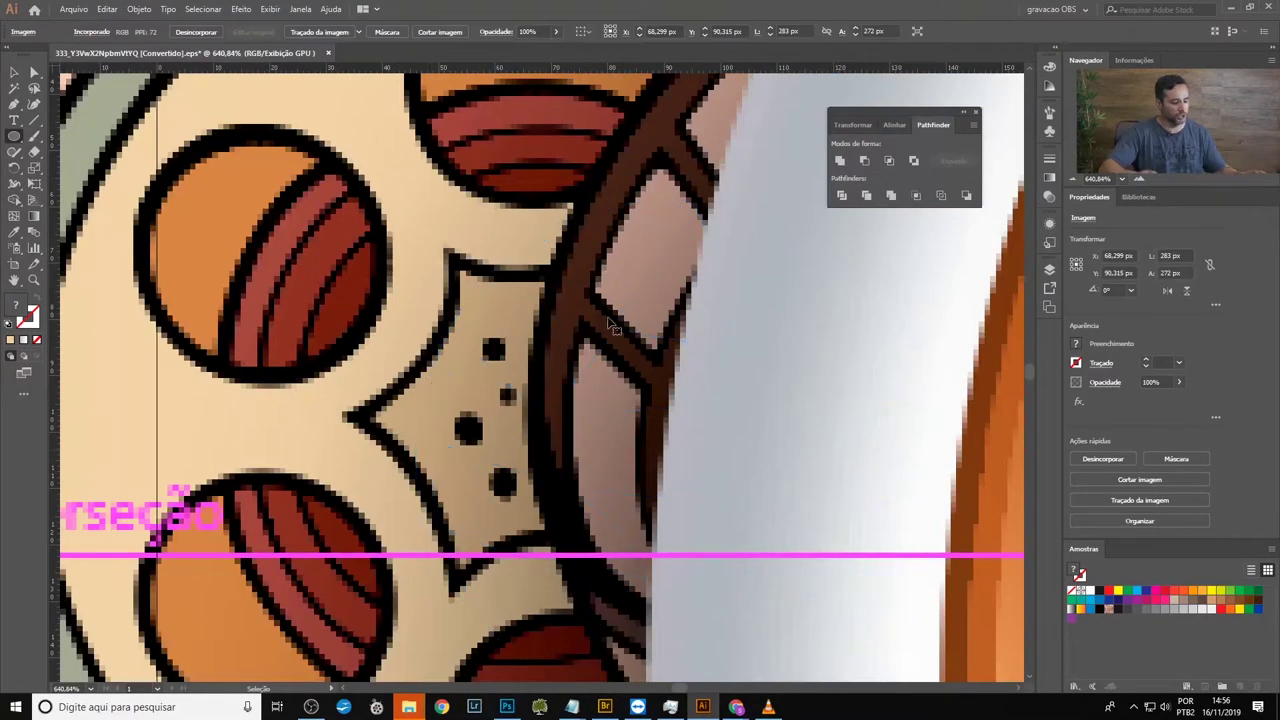
Step: Shrink the pasted snapshot, move it beside the reference illustration, and zoom in on it
{"action": "key", "text": "ctrl+minus"}
{"action": "key", "text": "ctrl+minus"}
{"action": "key", "text": "ctrl+minus"}
{"action": "key", "text": "ctrl+minus"}
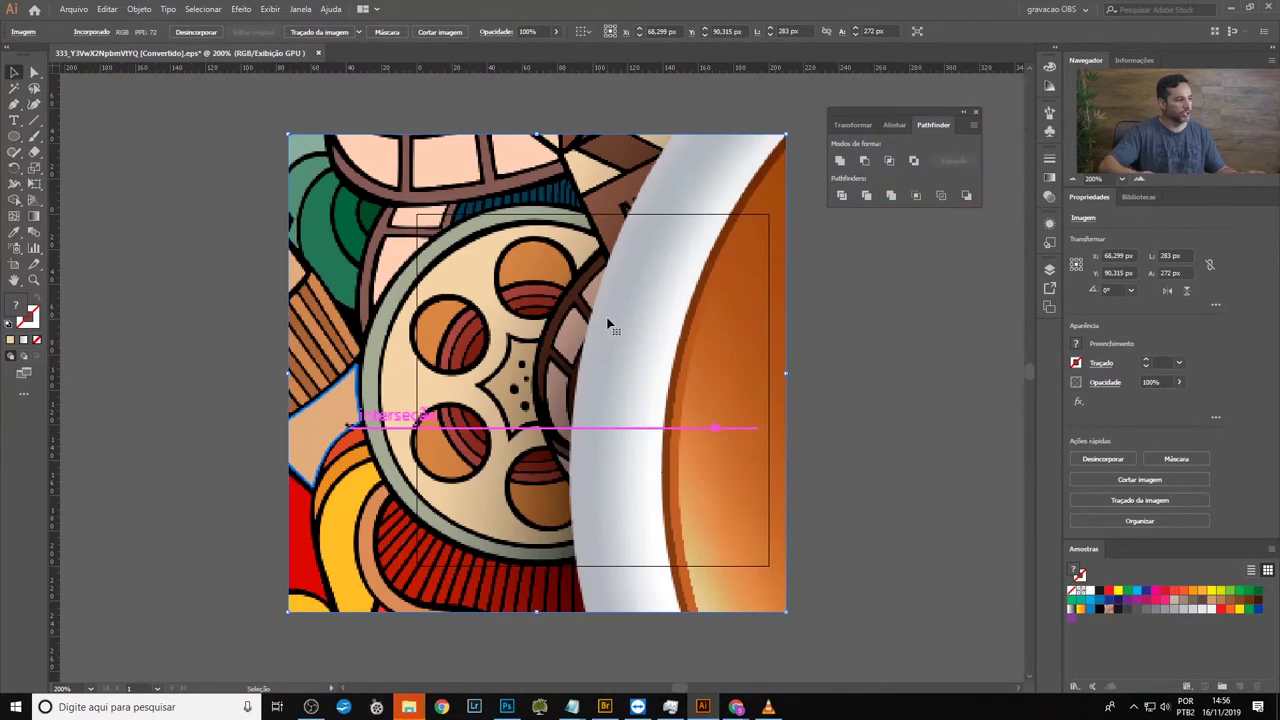
{"action": "mouse_move", "coordinate": [785, 136]}
{"action": "left_mouse_down"}
{"action": "mouse_move", "coordinate": [406, 418]}
{"action": "mouse_move", "coordinate": [383, 520]}
{"action": "left_mouse_up"}
{"action": "left_click_drag", "start_coordinate": [320, 575], "coordinate": [300, 360]}
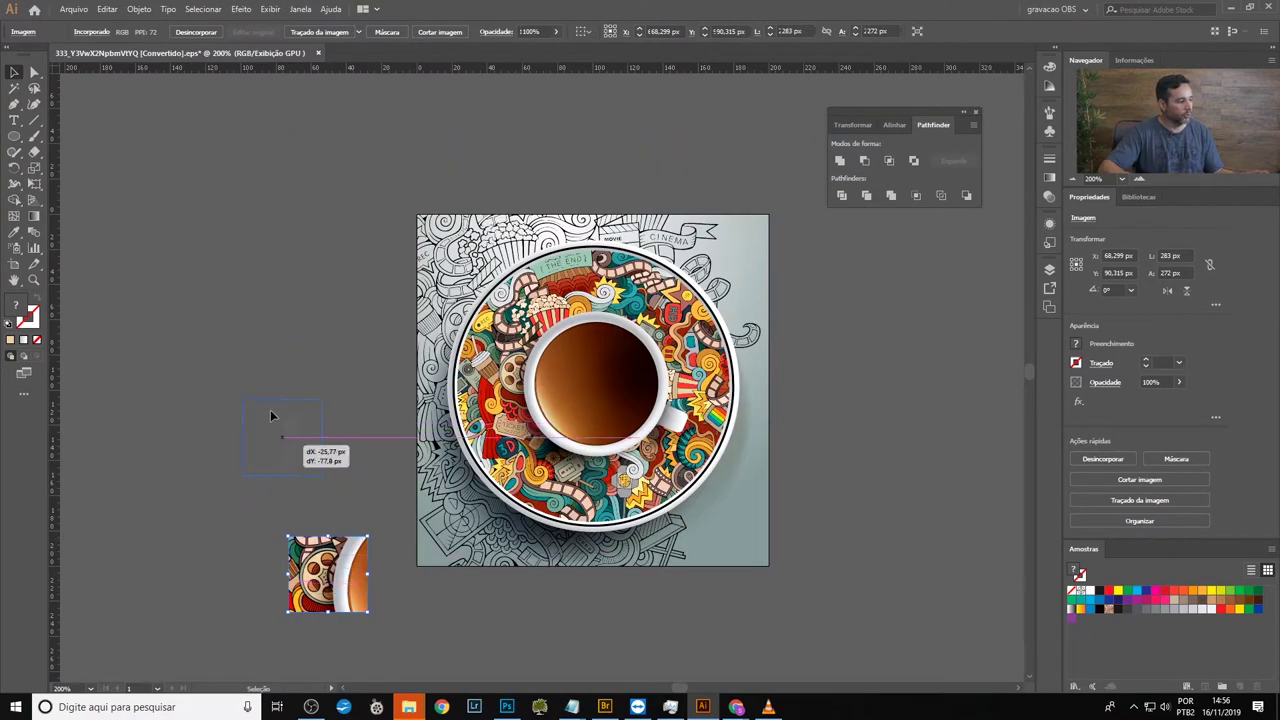
{"action": "key", "text": "z"}
{"action": "left_click", "coordinate": [277, 316]}
{"action": "left_click_drag", "start_coordinate": [277, 316], "coordinate": [450, 447]}
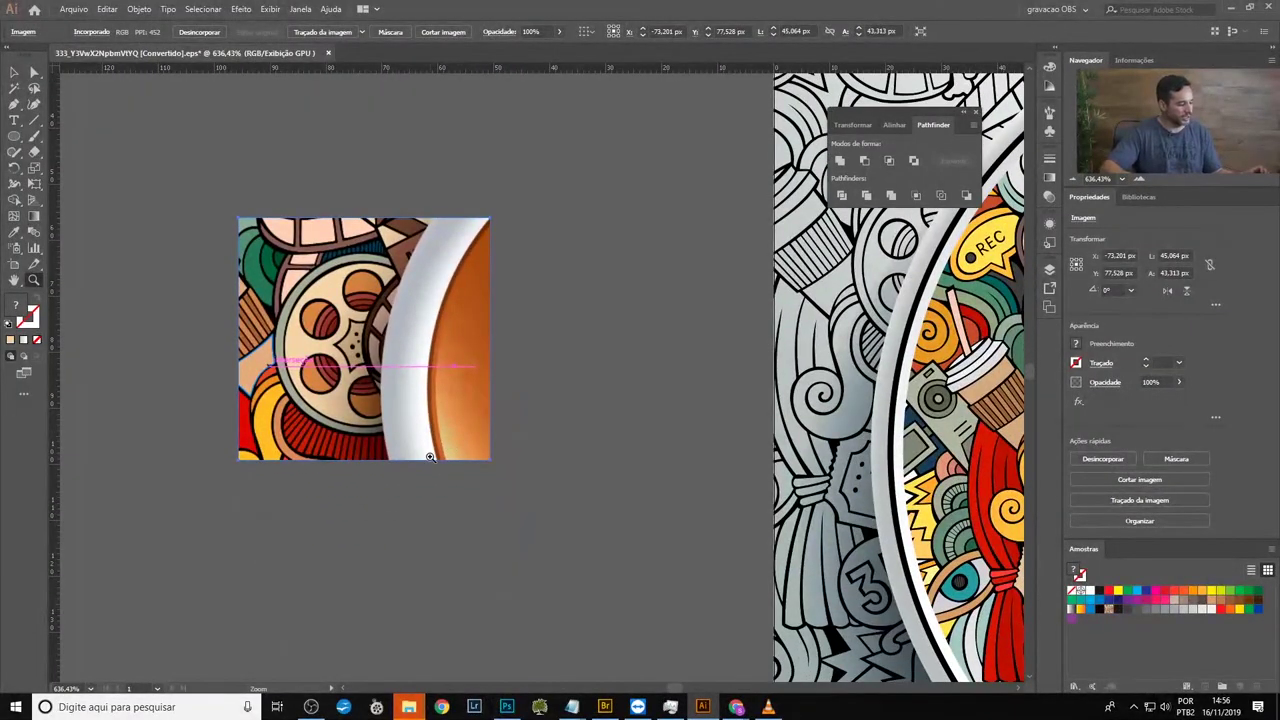
{"action": "left_click", "coordinate": [426, 461], "text": "ctrl"}
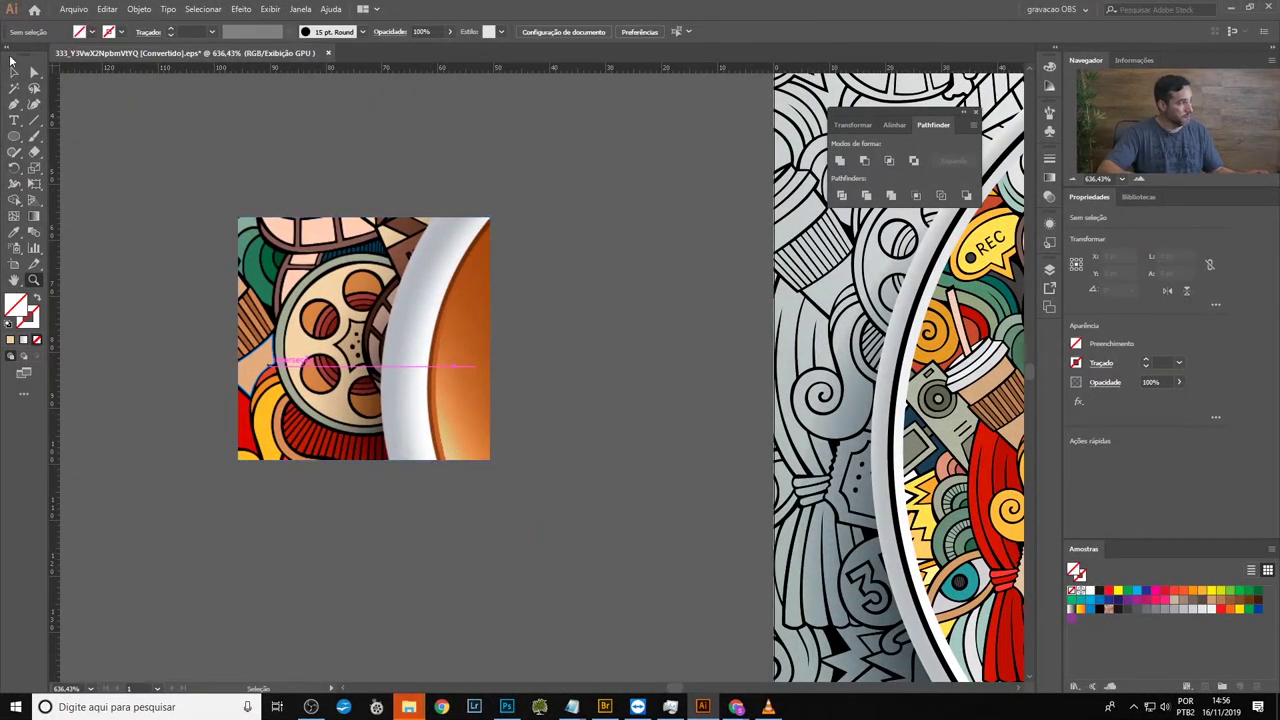
Step: Place guides at the reel's top and left edges and draw a 32.418 px circle from their corner
{"action": "left_click", "coordinate": [14, 71]}
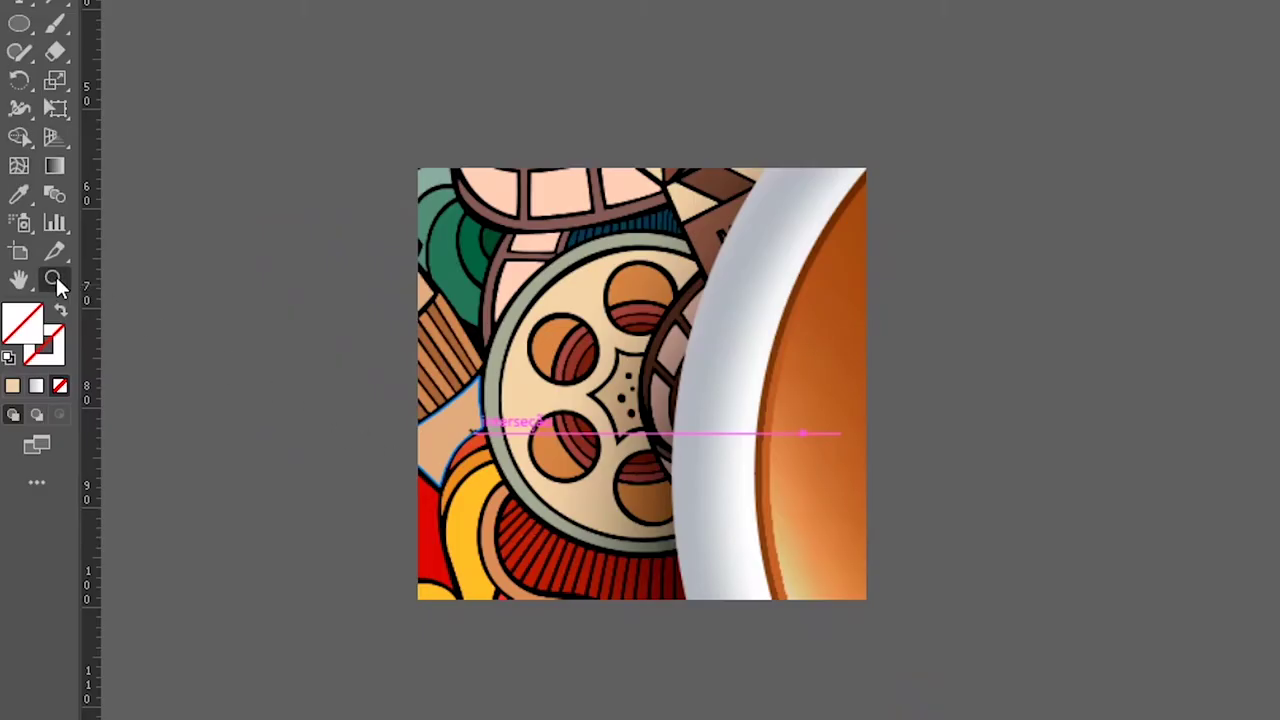
{"action": "left_click", "coordinate": [55, 277]}
{"action": "left_click", "coordinate": [441, 301]}
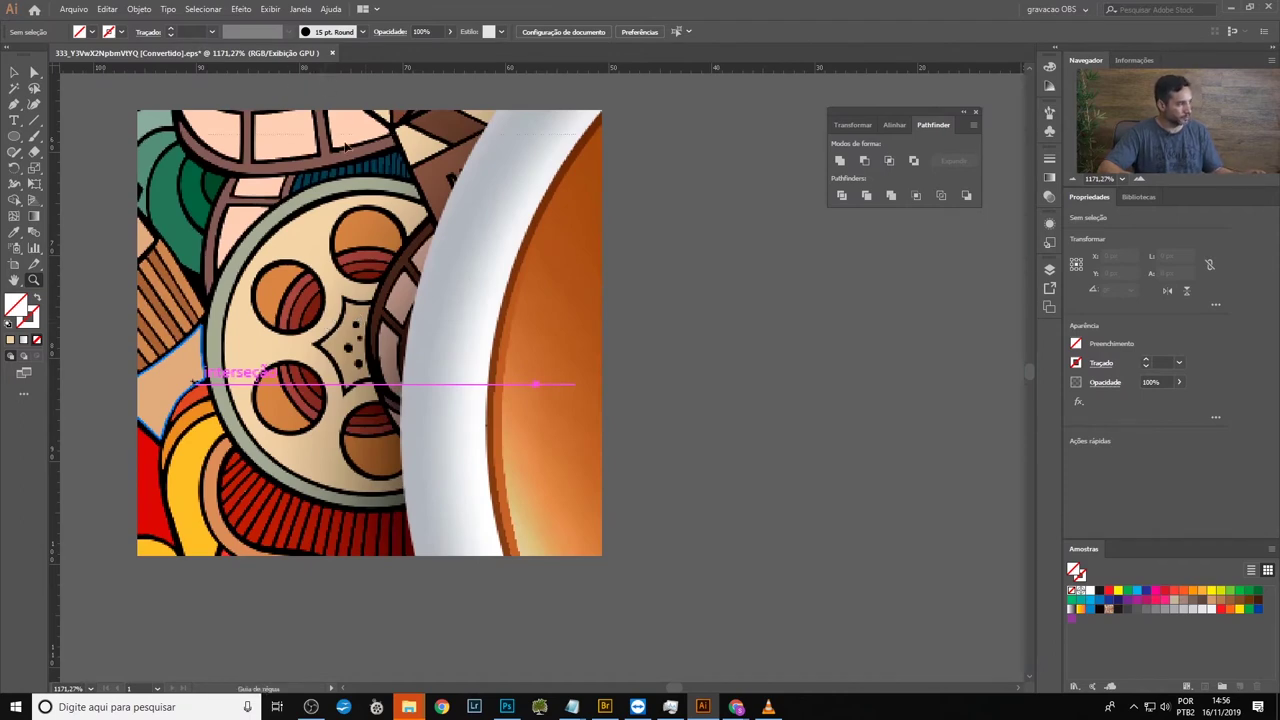
{"action": "left_click", "coordinate": [388, 179]}
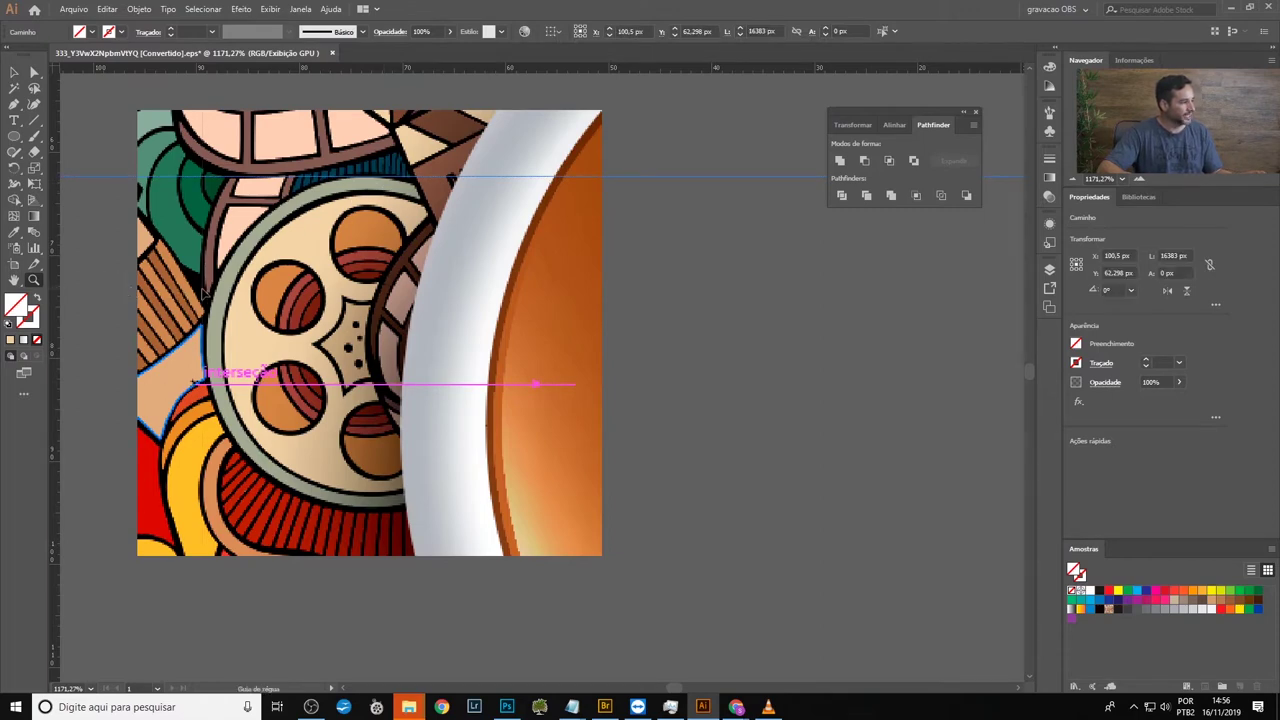
{"action": "left_click_drag", "start_coordinate": [202, 292], "coordinate": [203, 204]}
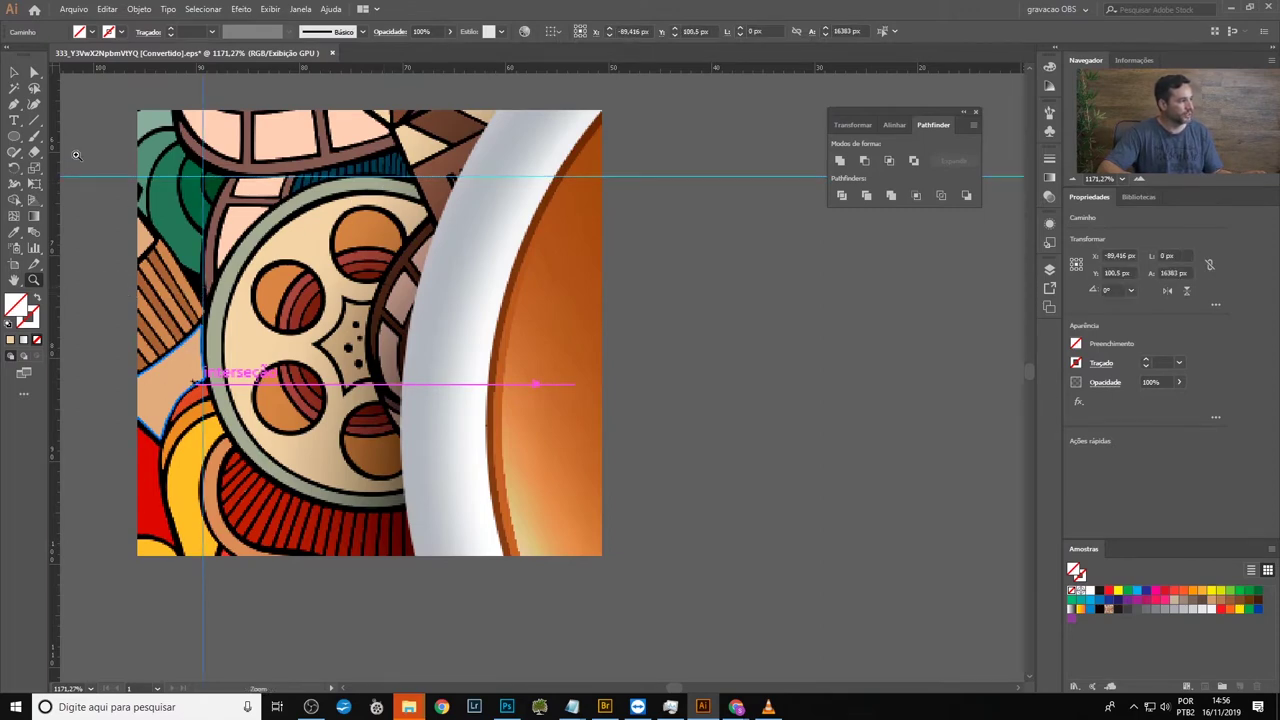
{"action": "left_click", "coordinate": [14, 136]}
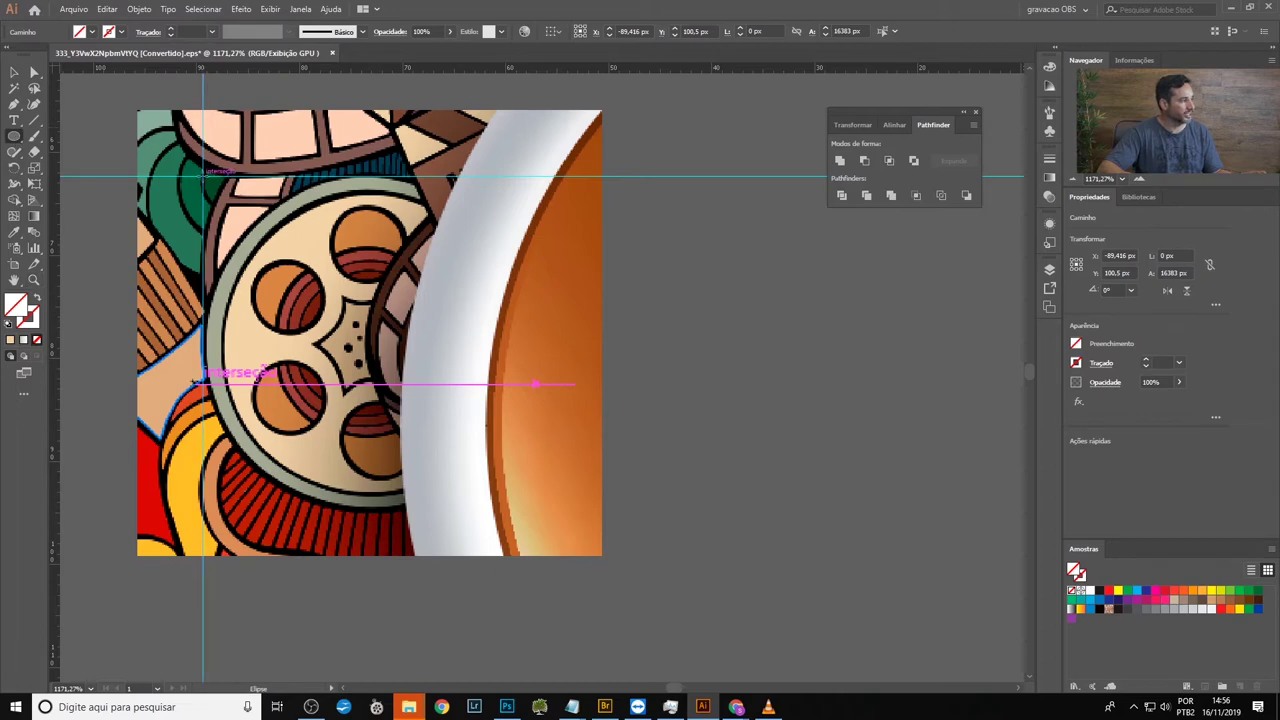
{"action": "left_click_drag", "start_coordinate": [203, 173], "coordinate": [537, 509]}
Step: Give the circle a magenta 0.5 pt stroke
{"action": "key", "text": "v"}
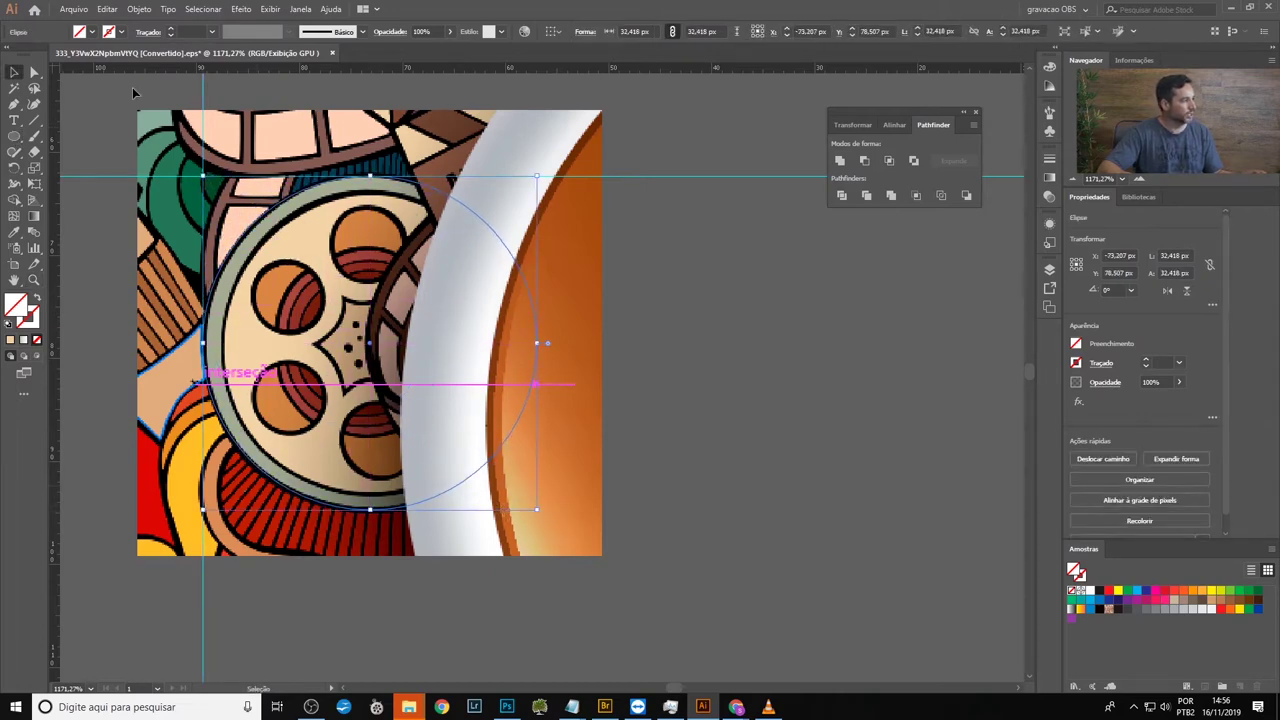
{"action": "left_click", "coordinate": [121, 33]}
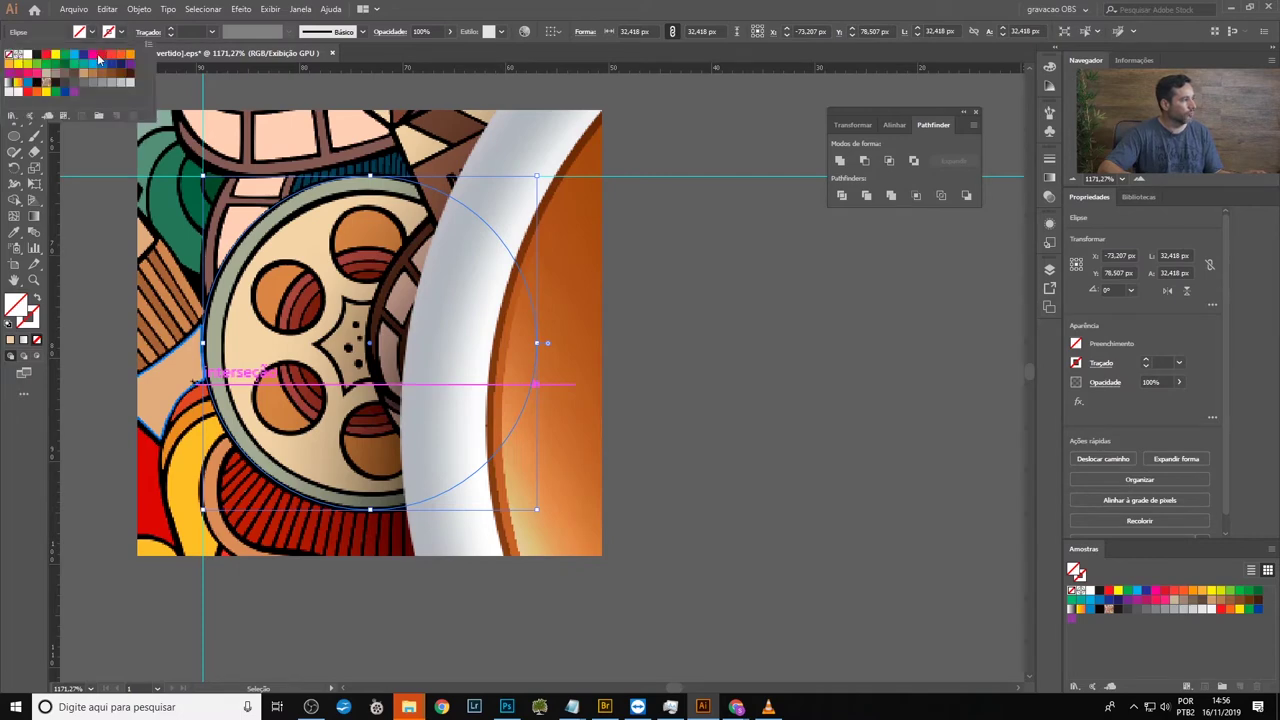
{"action": "left_click", "coordinate": [92, 57]}
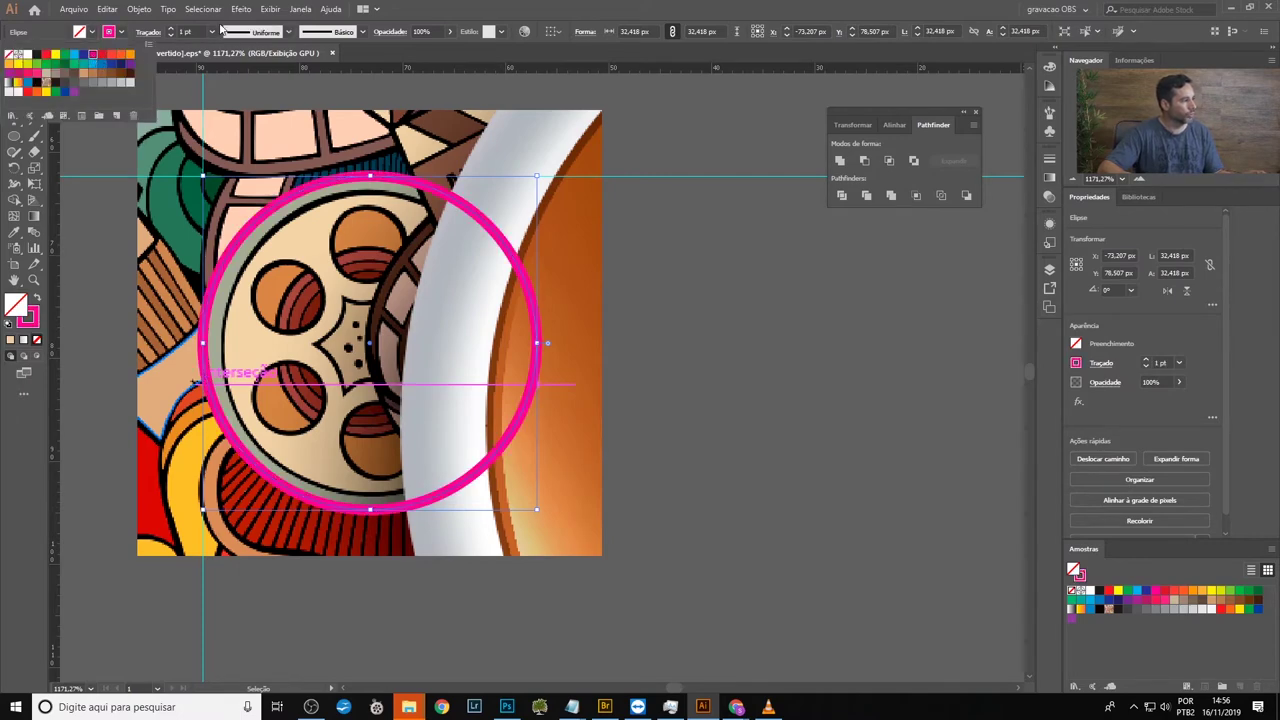
{"action": "left_click", "coordinate": [212, 31]}
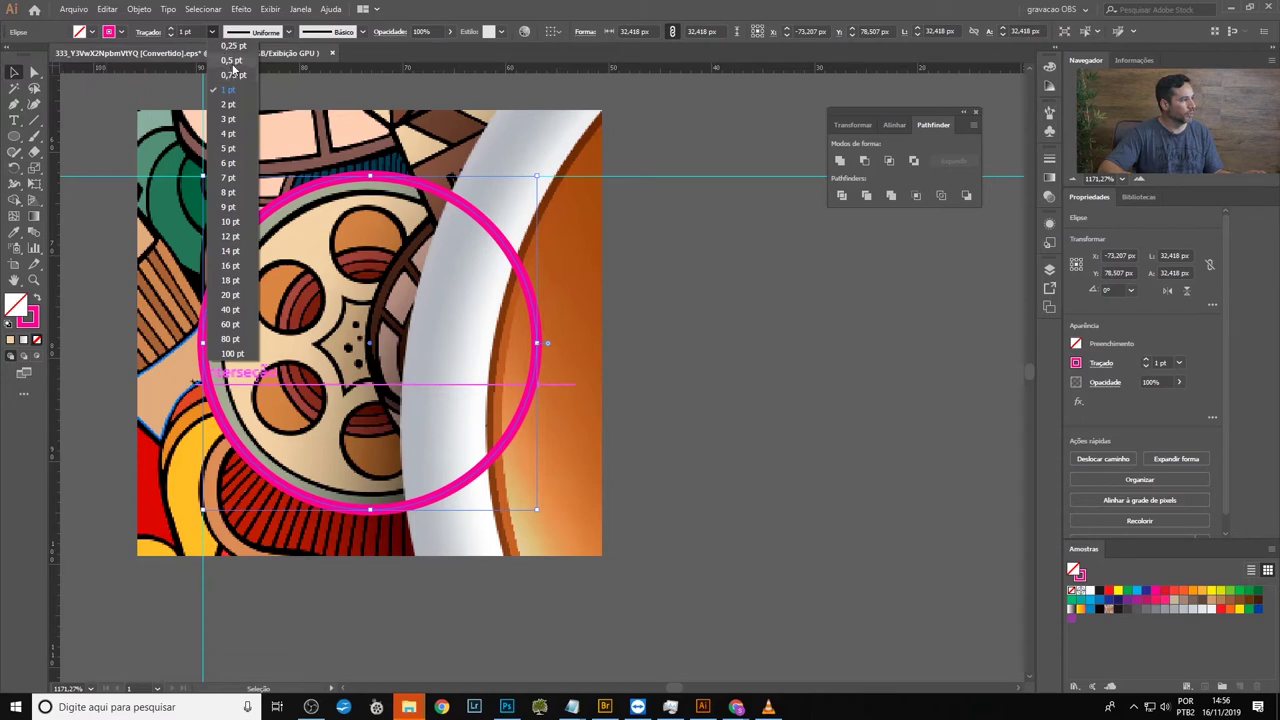
{"action": "left_click", "coordinate": [231, 61]}
Step: Make a slightly smaller inner copy and a much smaller copy near the reel centre
{"action": "key", "text": "a"}
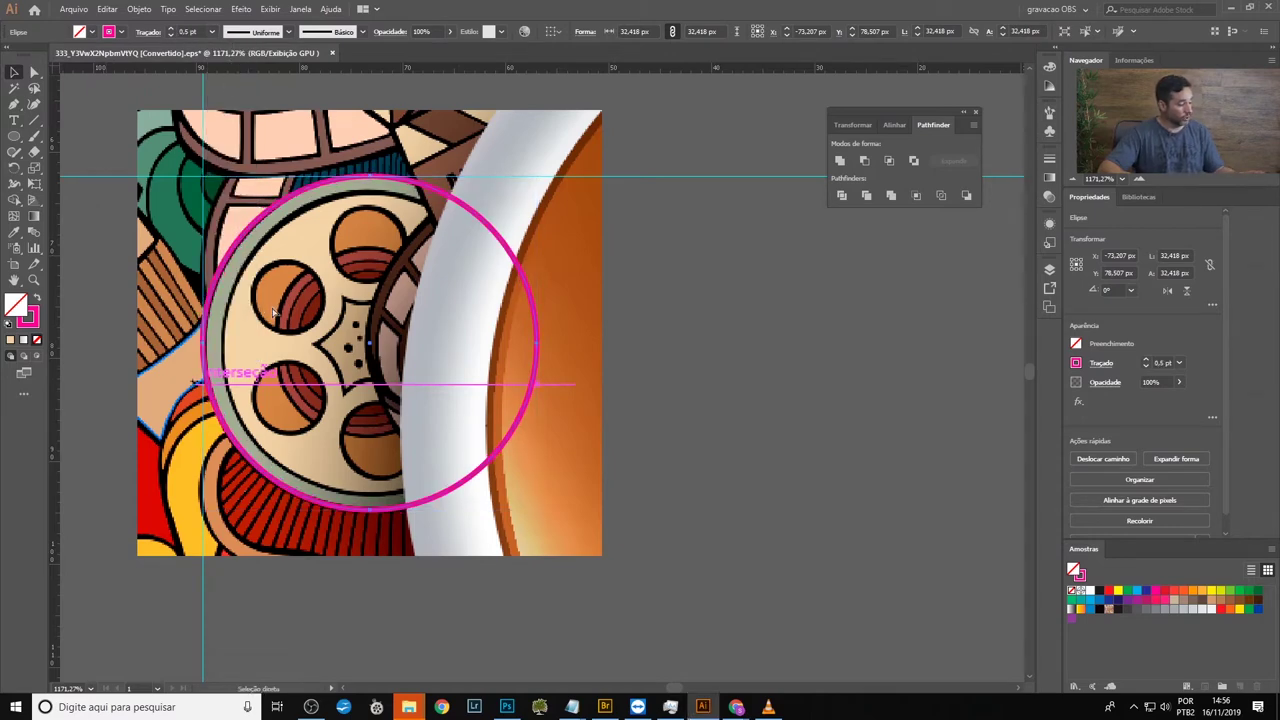
{"action": "key", "text": "v"}
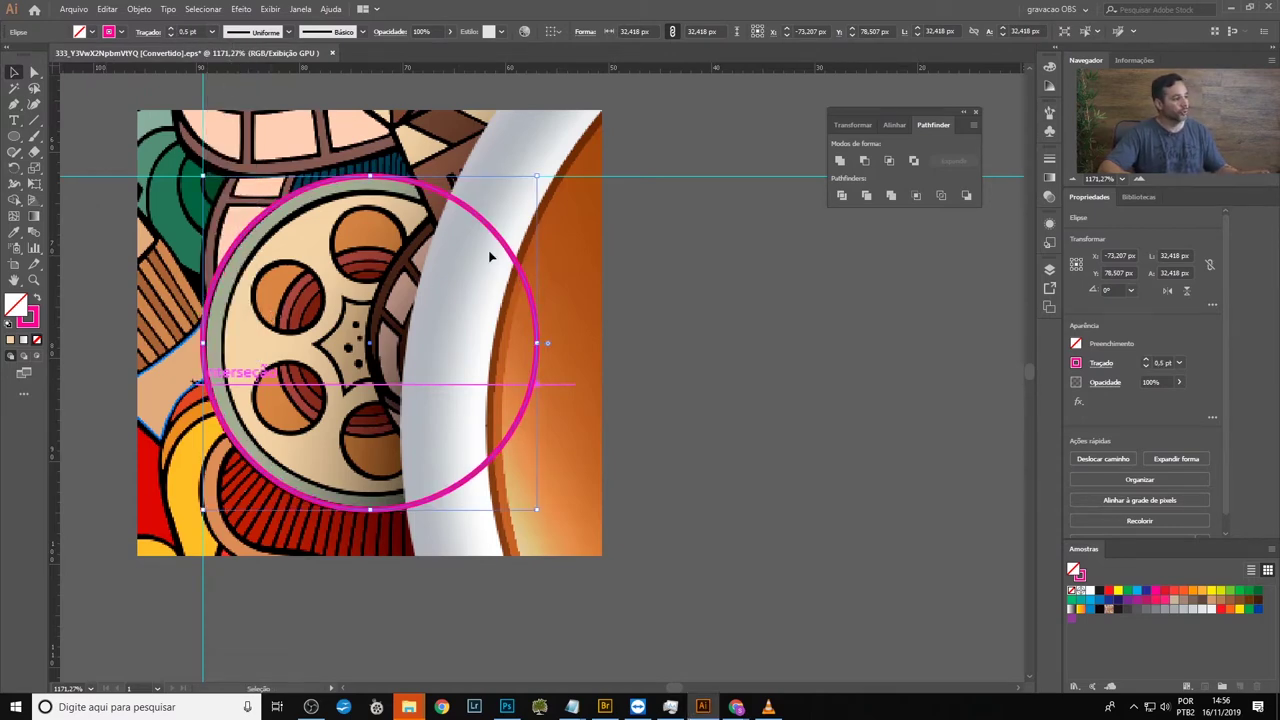
{"action": "left_click_drag", "start_coordinate": [538, 175], "coordinate": [525, 187]}
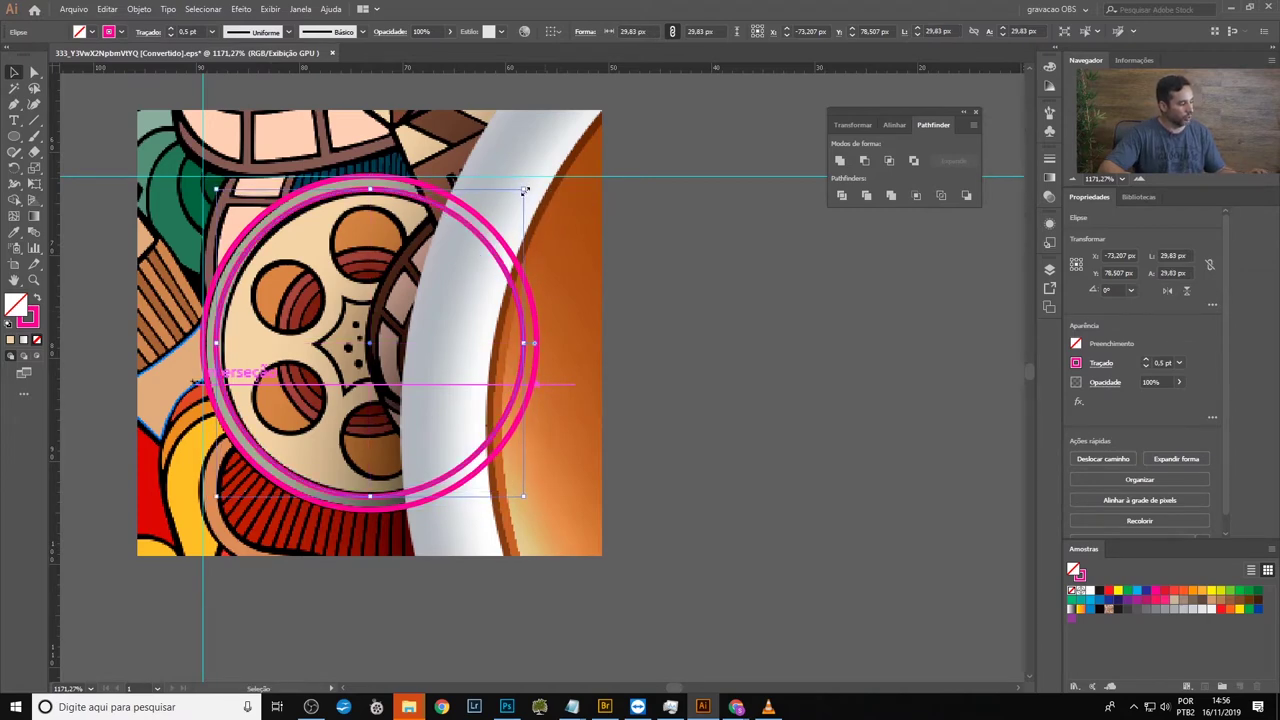
{"action": "key", "text": "a"}
{"action": "key", "text": "v"}
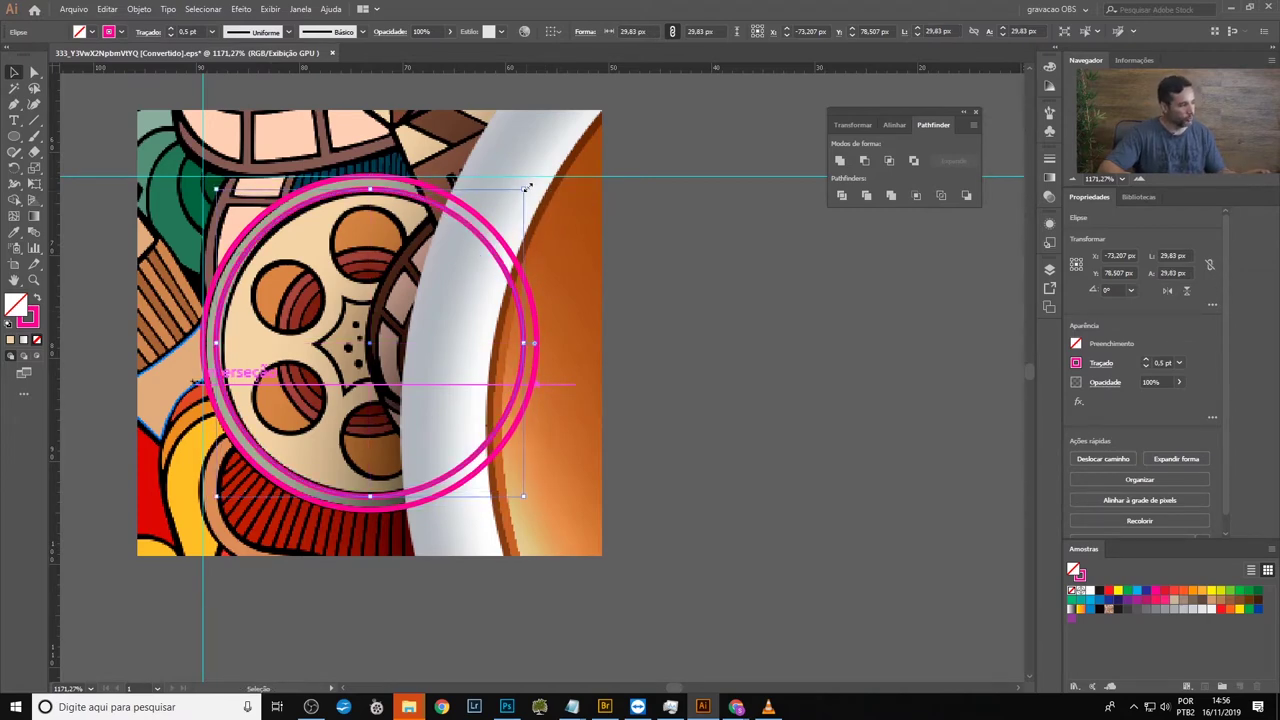
{"action": "left_click_drag", "start_coordinate": [527, 187], "coordinate": [427, 268]}
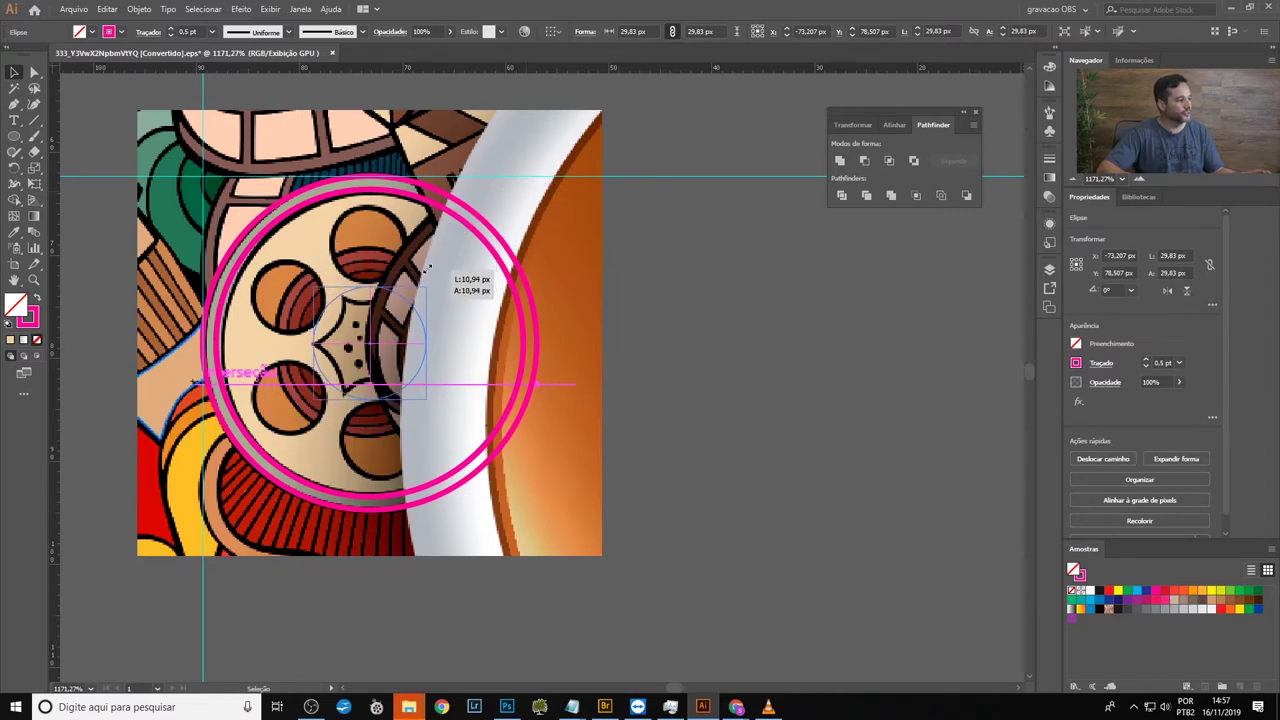
Step: Size the small circle to a reel hole, enlarge the inner circle to 32.418 px, and centre the circles
{"action": "mouse_move", "coordinate": [427, 268]}
{"action": "left_mouse_down"}
{"action": "mouse_move", "coordinate": [405, 310]}
{"action": "mouse_move", "coordinate": [398, 232]}
{"action": "left_mouse_up"}
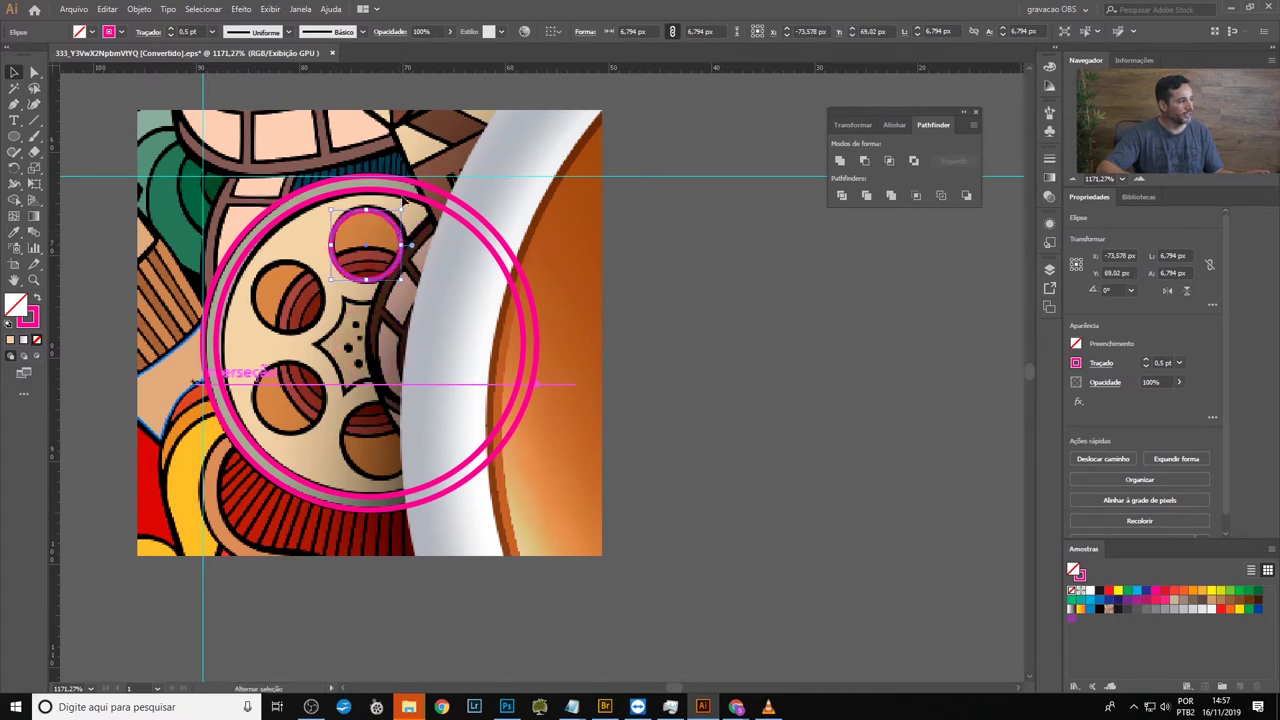
{"action": "left_click", "coordinate": [378, 192]}
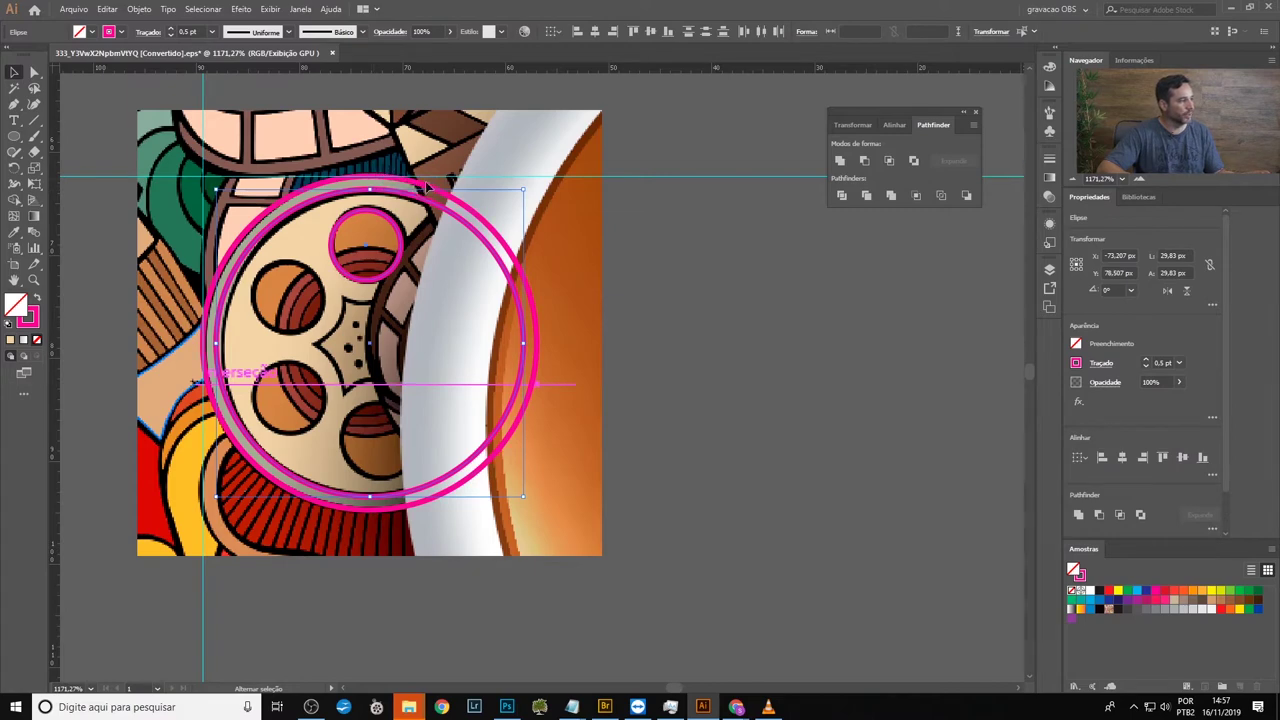
{"action": "left_click_drag", "start_coordinate": [430, 190], "coordinate": [437, 180]}
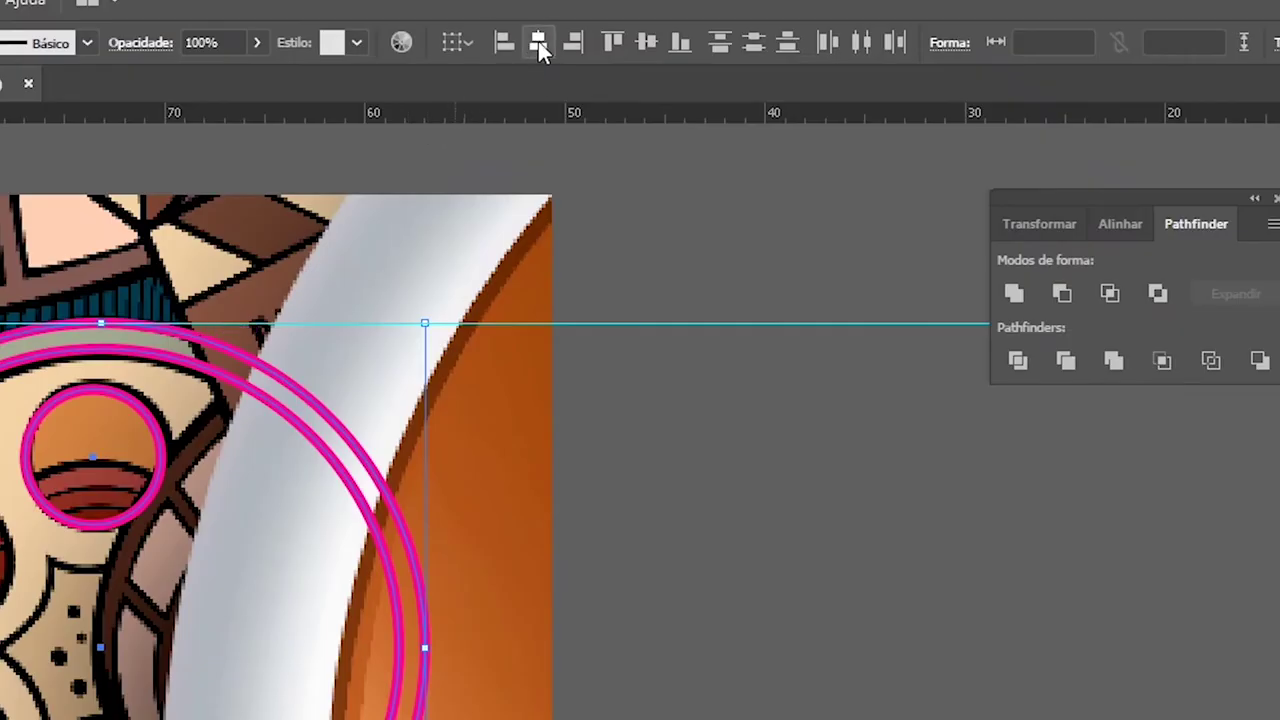
{"action": "left_click", "coordinate": [538, 41]}
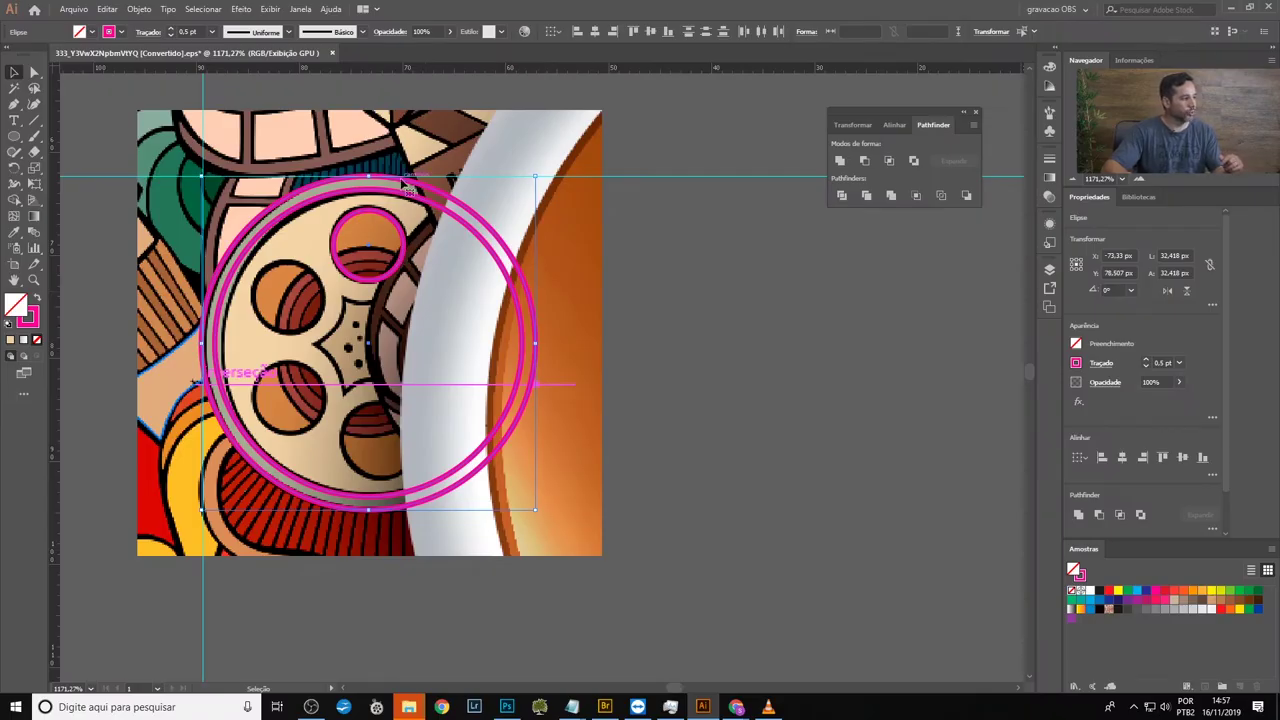
{"action": "left_click", "coordinate": [646, 308]}
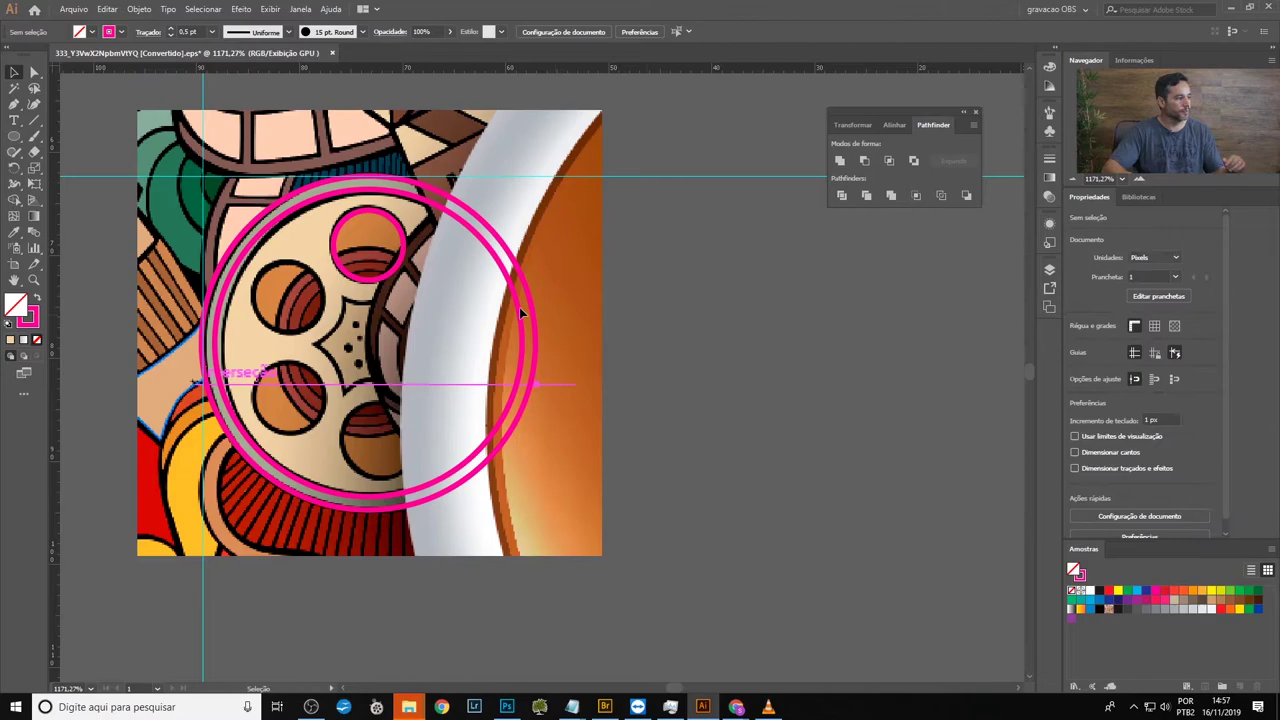
Step: Rotate the small circle about its centre onto the reel's top hole
{"action": "left_click", "coordinate": [405, 265]}
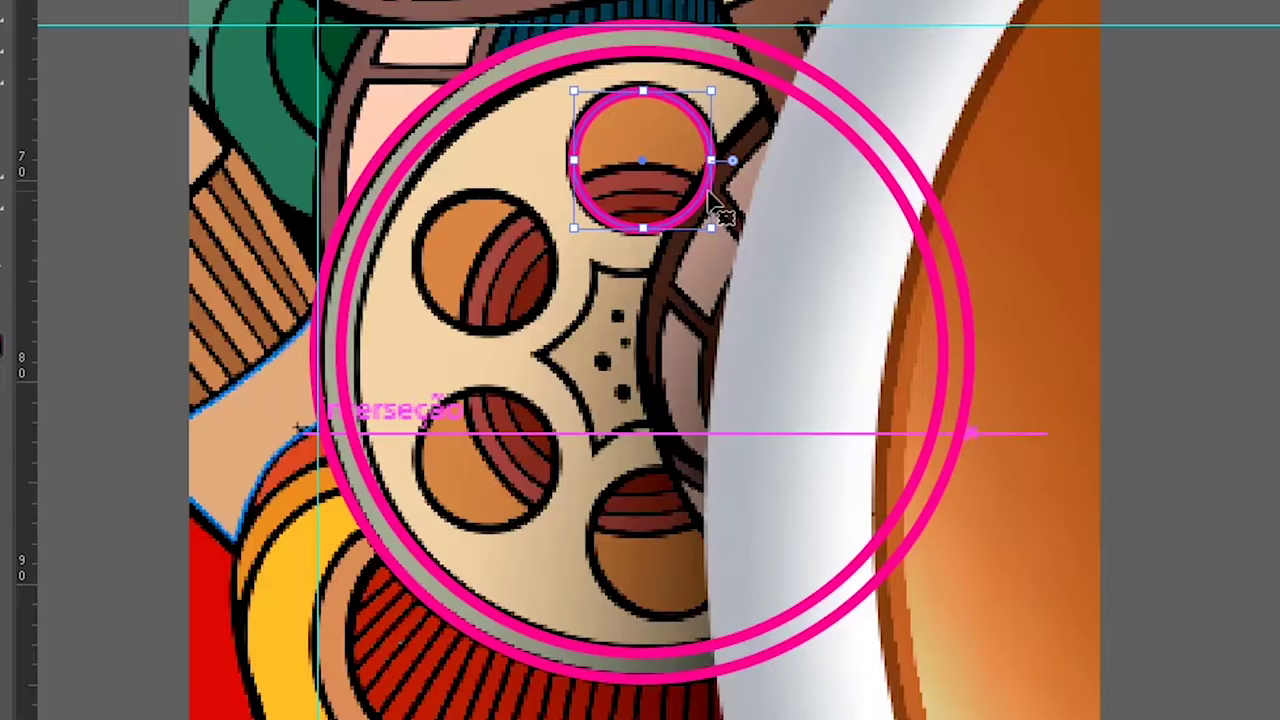
{"action": "key", "text": "l"}
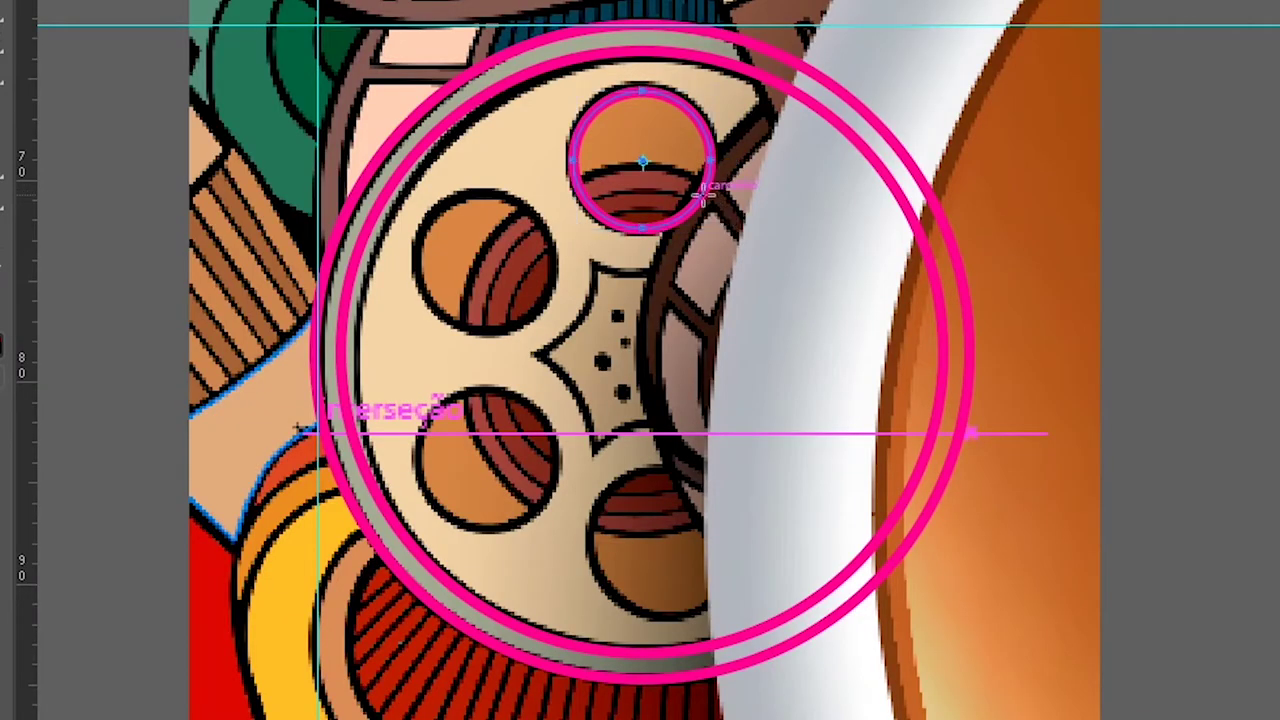
{"action": "left_click_drag", "start_coordinate": [777, 188], "coordinate": [700, 214]}
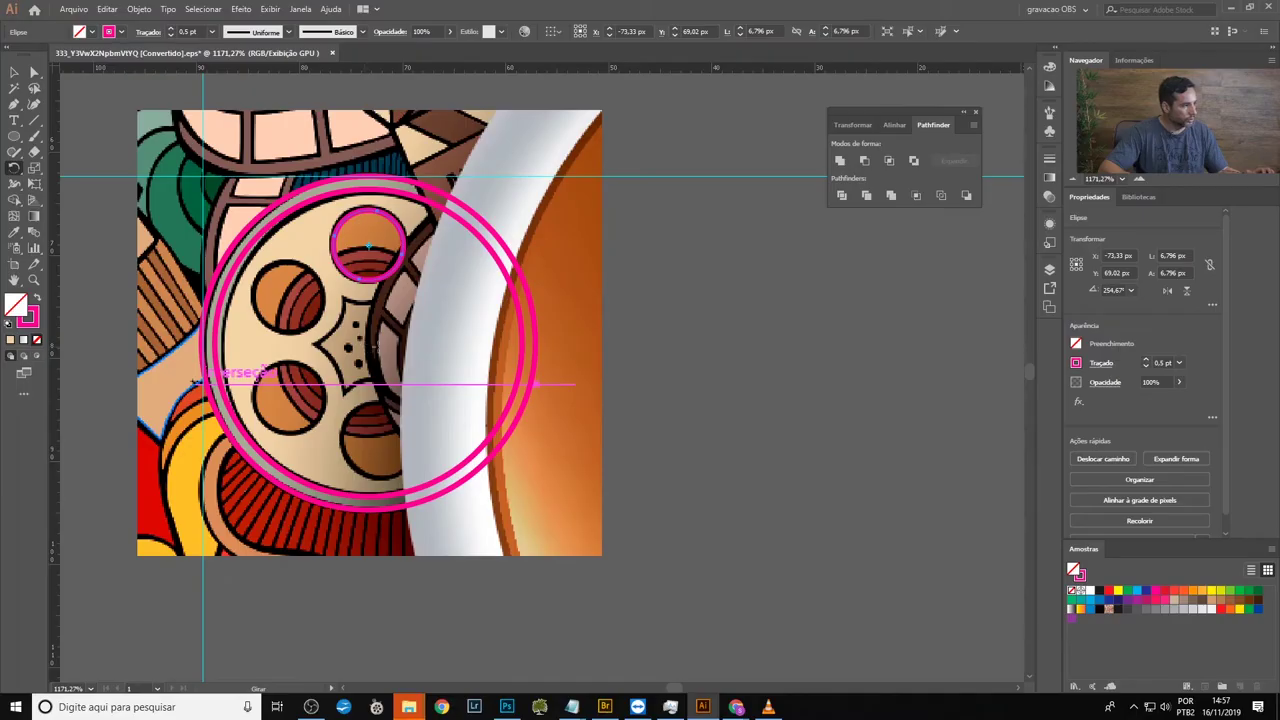
Step: Confirm Smart Guides is on and align a vertical guide with the reel's centre
{"action": "left_click", "coordinate": [14, 72]}
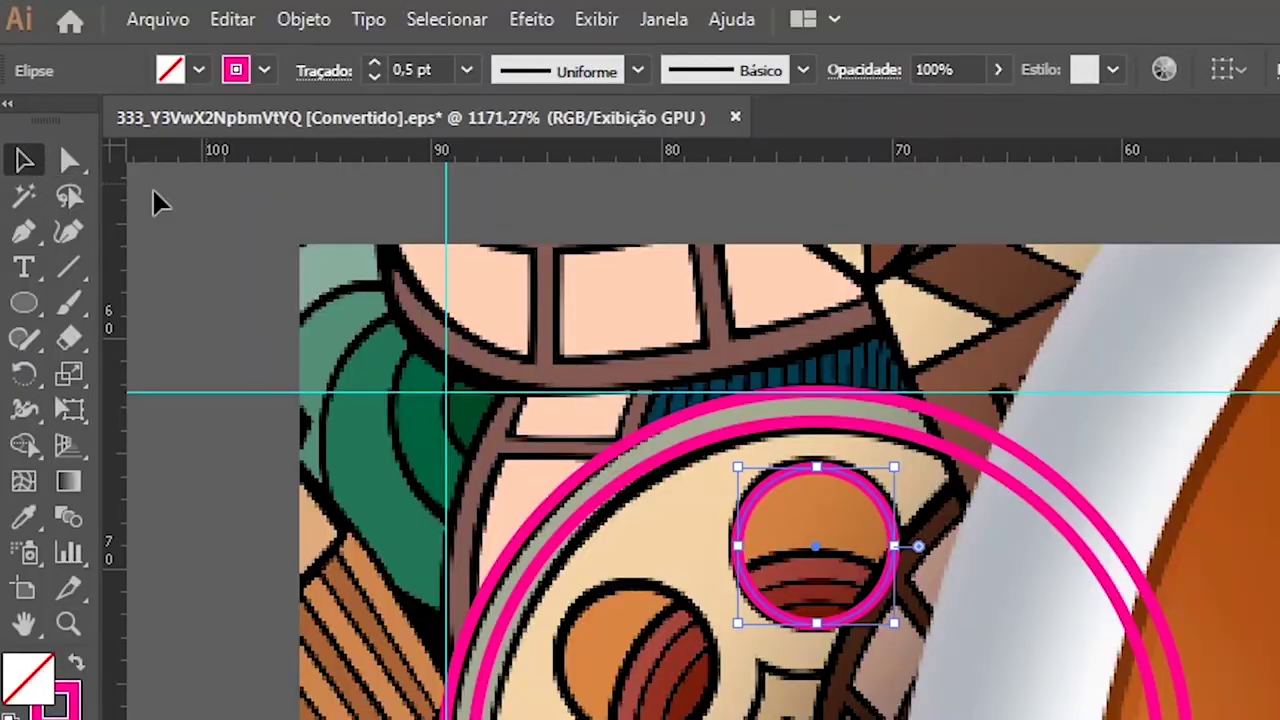
{"action": "left_click", "coordinate": [598, 20]}
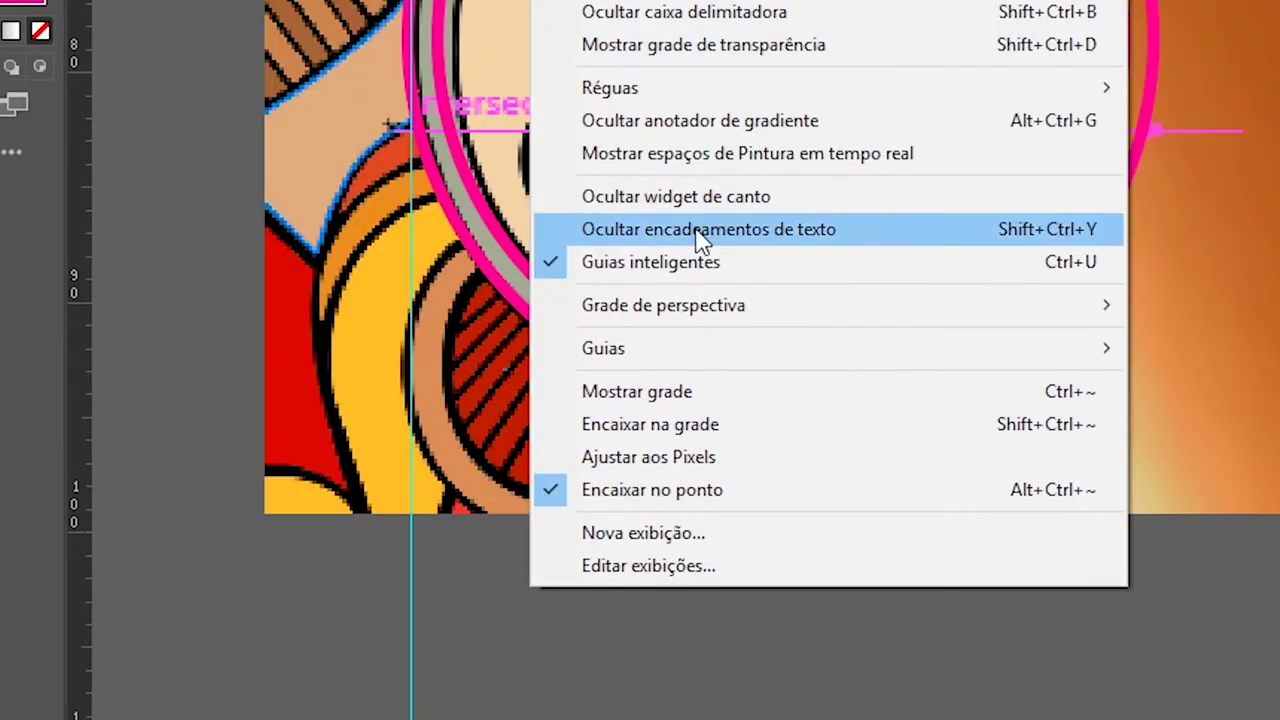
{"action": "key", "text": "Escape"}
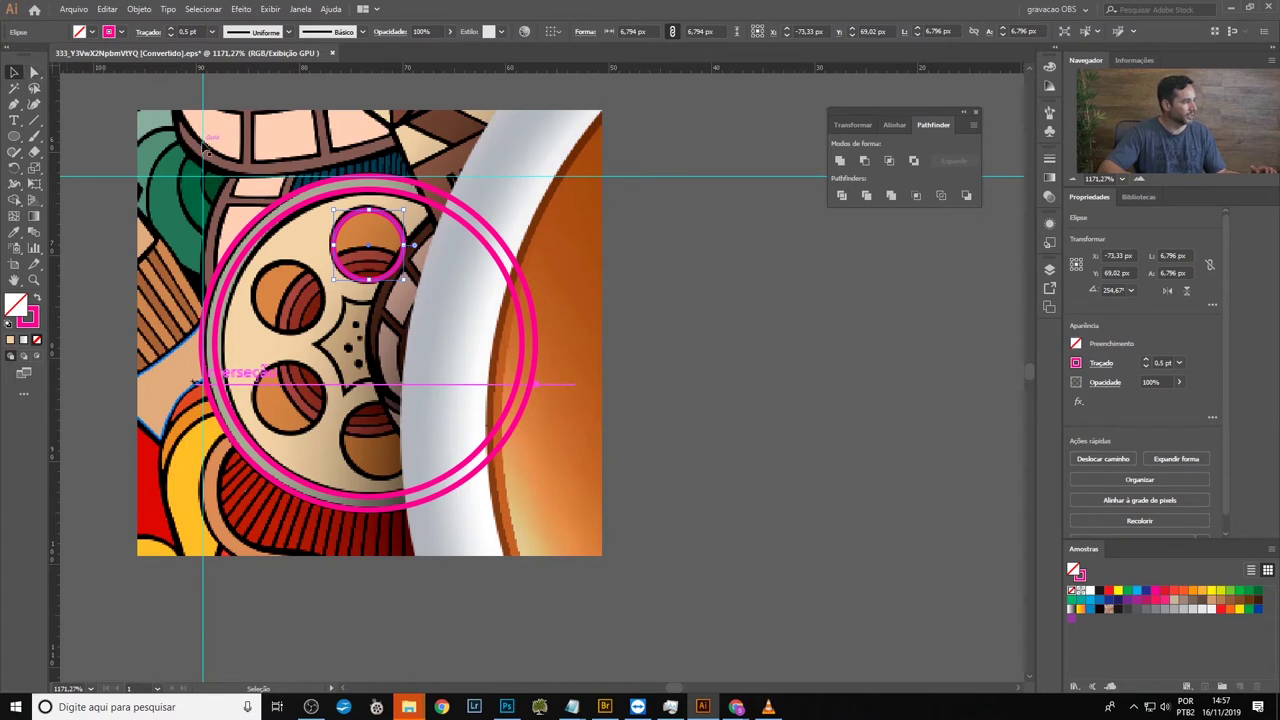
{"action": "left_click_drag", "start_coordinate": [205, 148], "coordinate": [376, 194]}
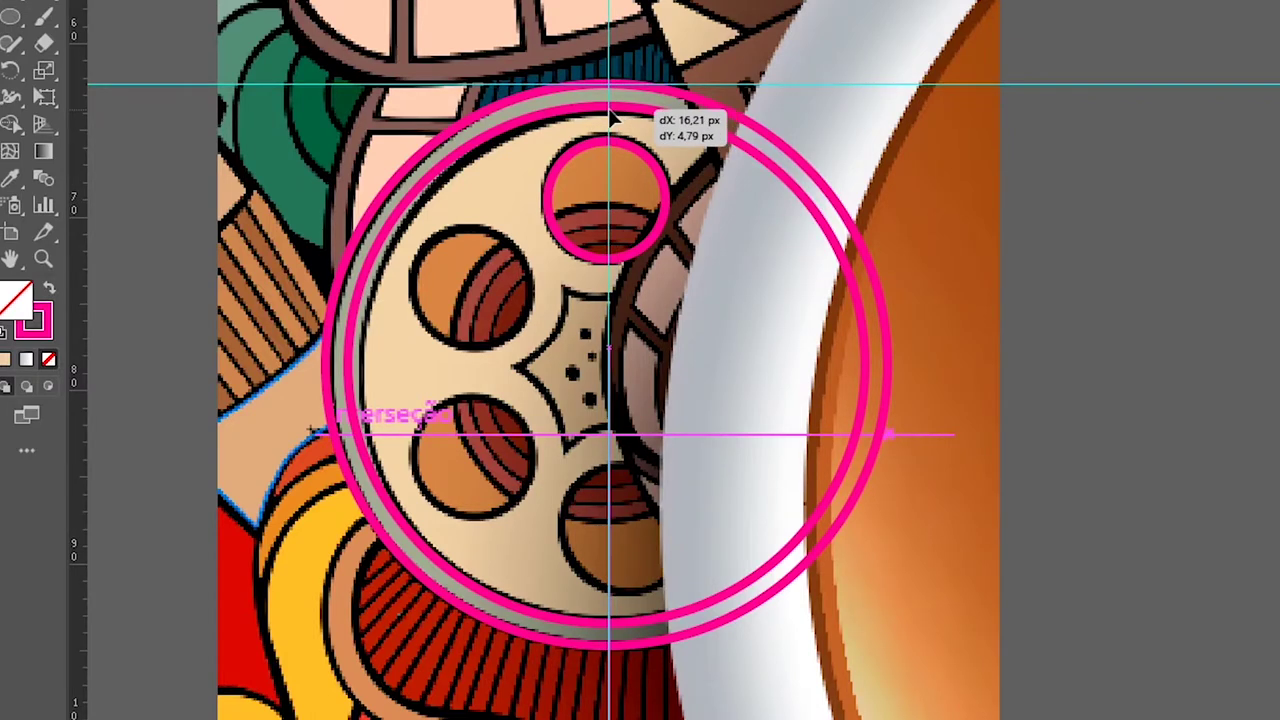
{"action": "left_click_drag", "start_coordinate": [609, 108], "coordinate": [608, 110]}
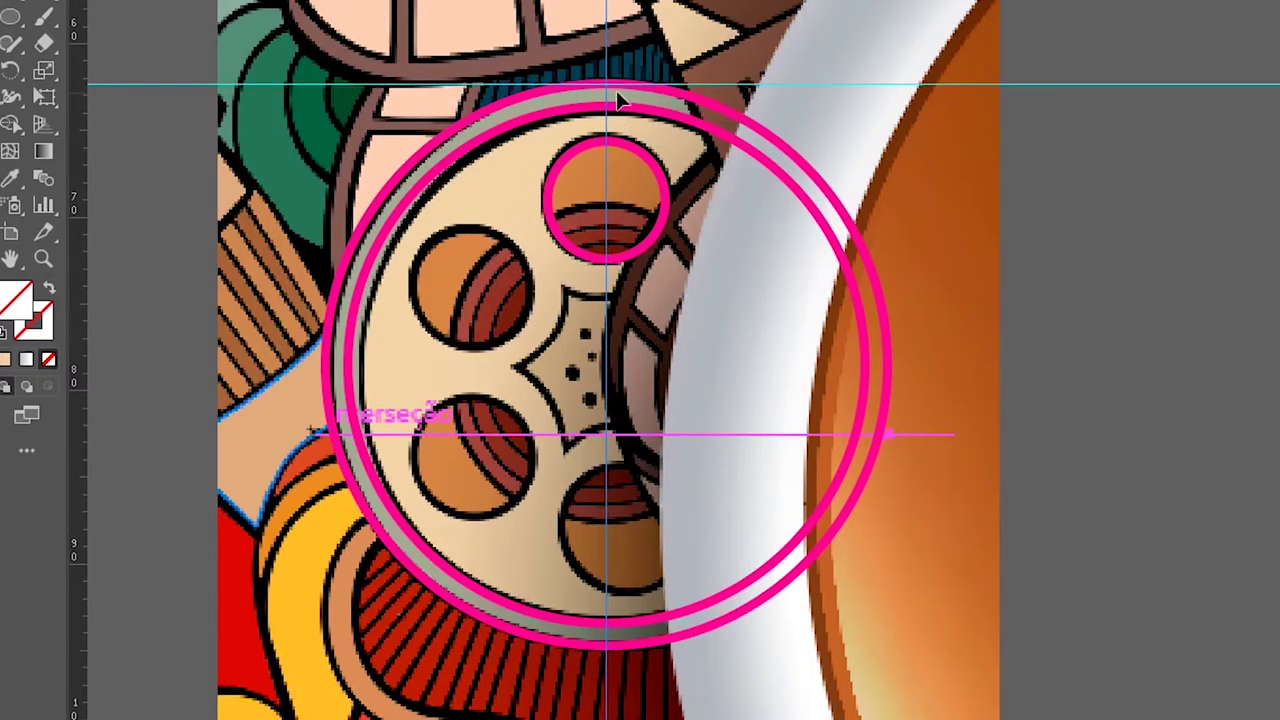
Step: Place a horizontal guide across the reel's centre and select the small hole circle
{"action": "left_click_drag", "start_coordinate": [1076, 86], "coordinate": [888, 397]}
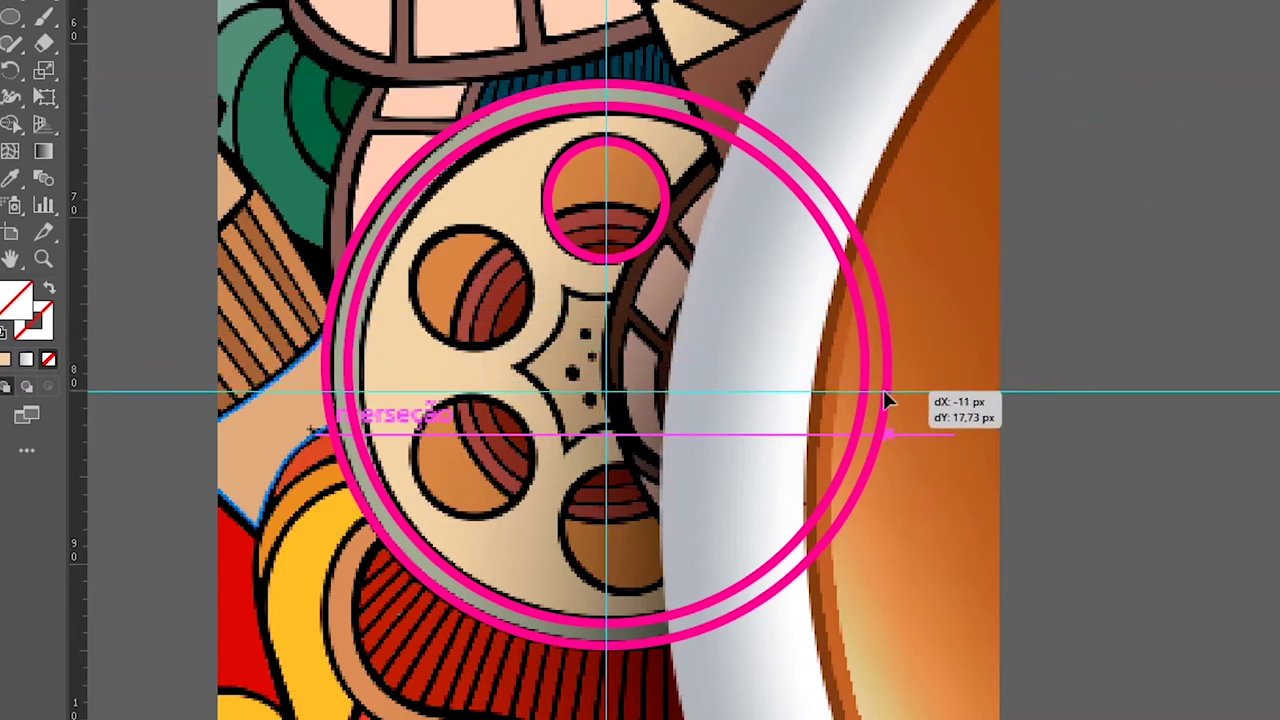
{"action": "mouse_move", "coordinate": [886, 390]}
{"action": "left_mouse_down"}
{"action": "mouse_move", "coordinate": [888, 414]}
{"action": "mouse_move", "coordinate": [885, 332]}
{"action": "mouse_move", "coordinate": [890, 368]}
{"action": "mouse_move", "coordinate": [876, 384]}
{"action": "mouse_move", "coordinate": [863, 366]}
{"action": "left_mouse_up"}
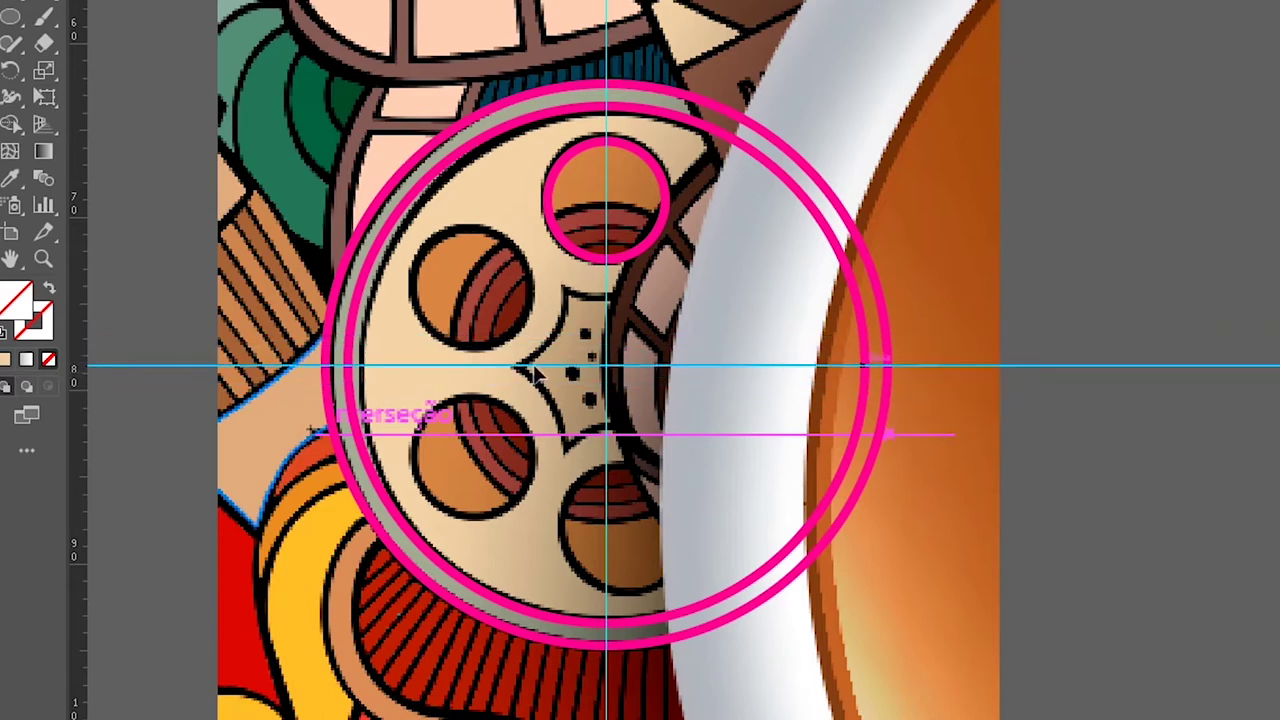
{"action": "left_click", "coordinate": [658, 234]}
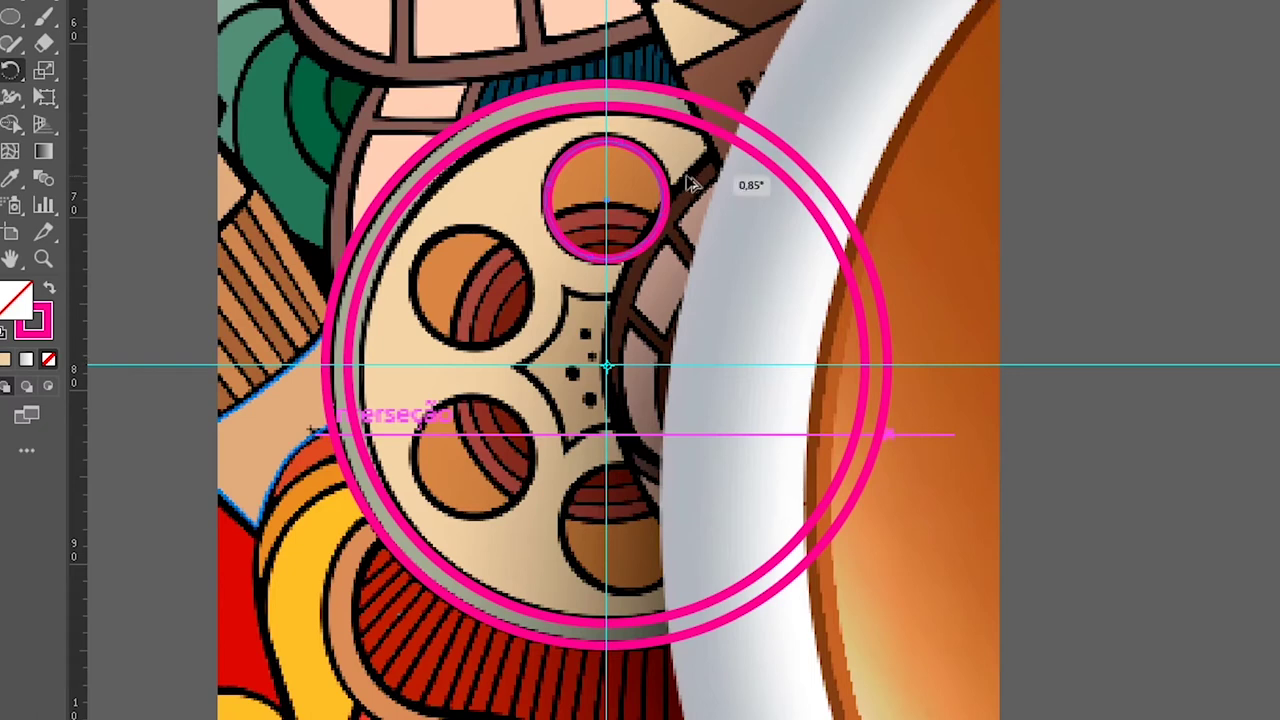
Step: Rotate 60° copies of the hole circle around the reel centre, repeat them, and nudge one into place
{"action": "left_click_drag", "start_coordinate": [697, 183], "coordinate": [521, 258]}
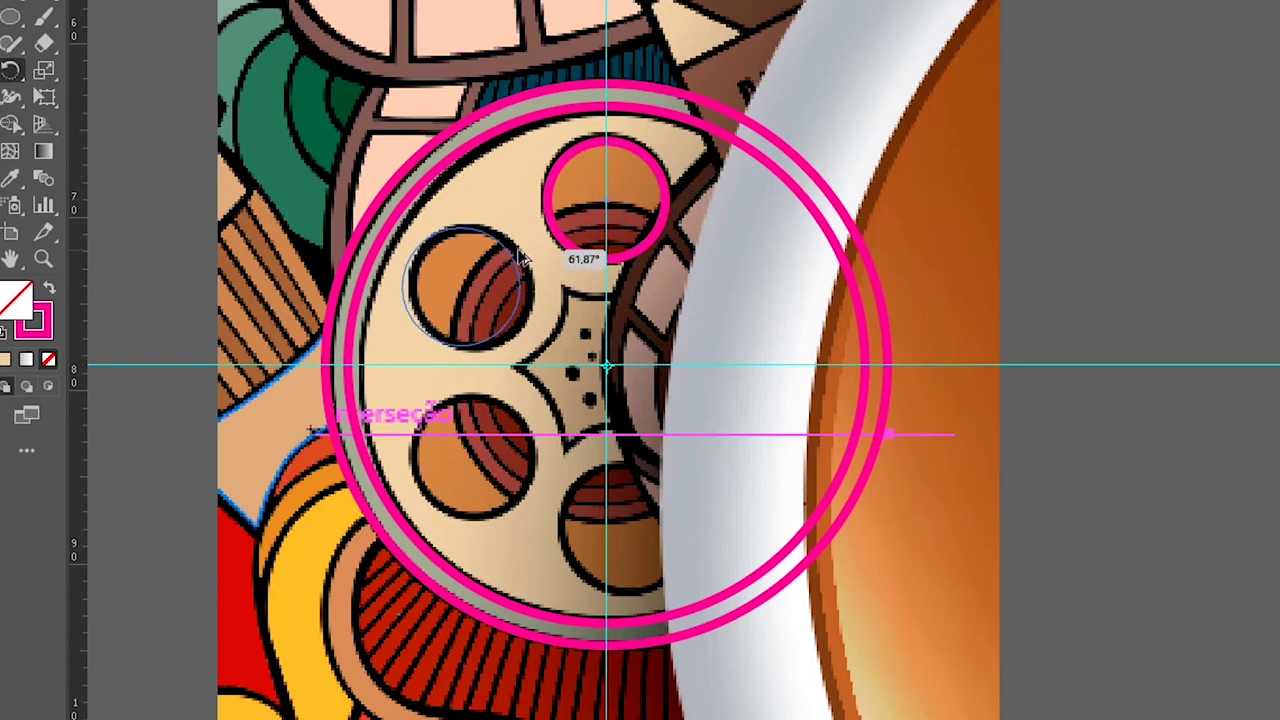
{"action": "left_click_drag", "start_coordinate": [520, 258], "coordinate": [519, 259]}
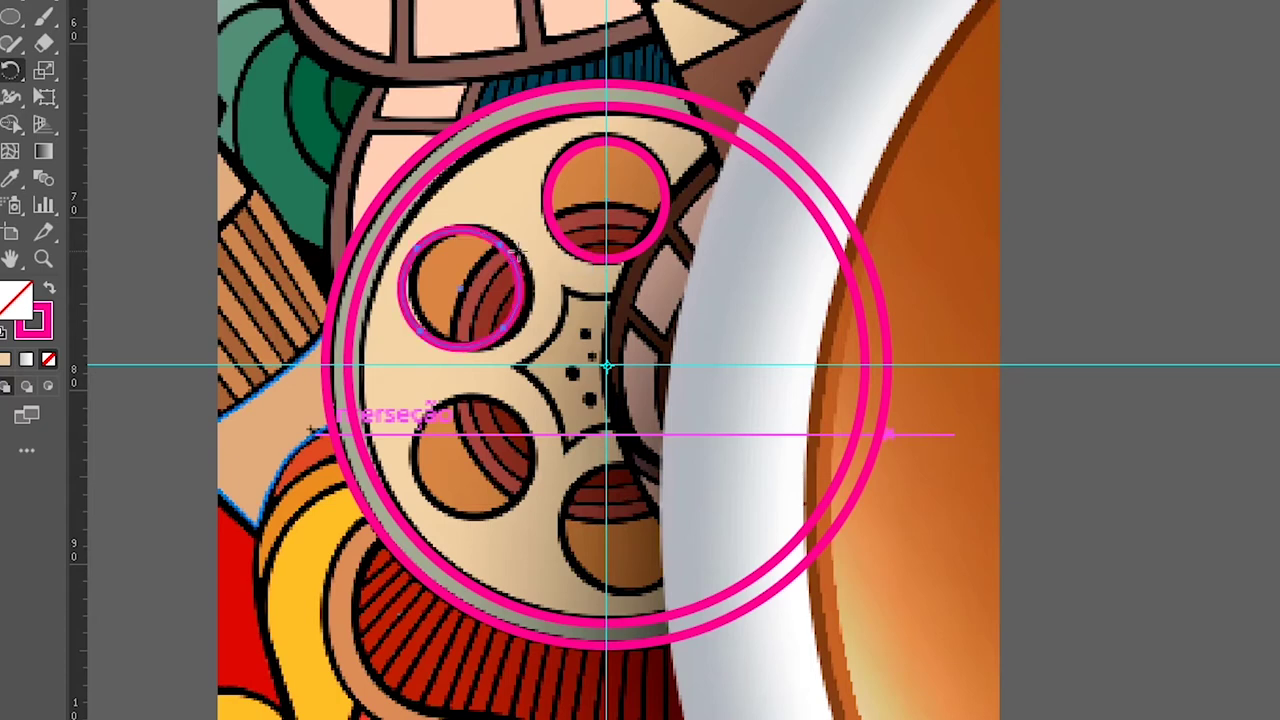
{"action": "key", "text": "ctrl+d"}
{"action": "key", "text": "ctrl+d"}
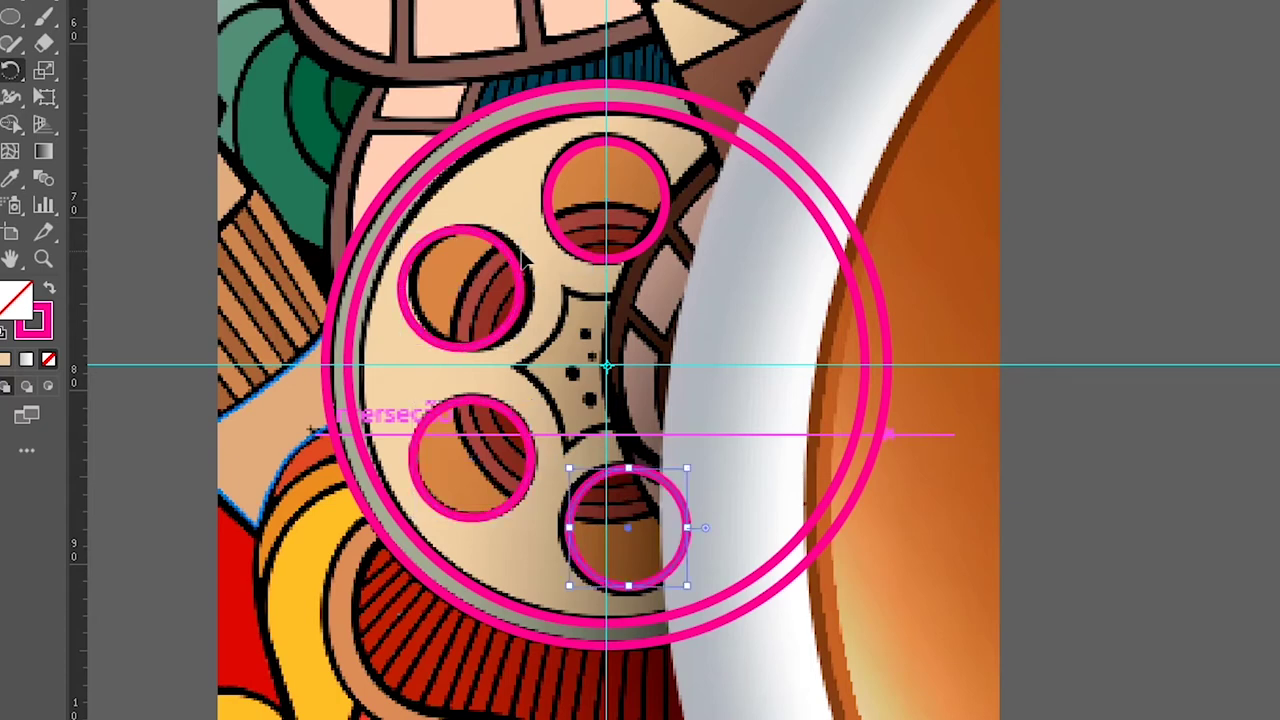
{"action": "key", "text": "ctrl+d"}
{"action": "key", "text": "ctrl+d"}
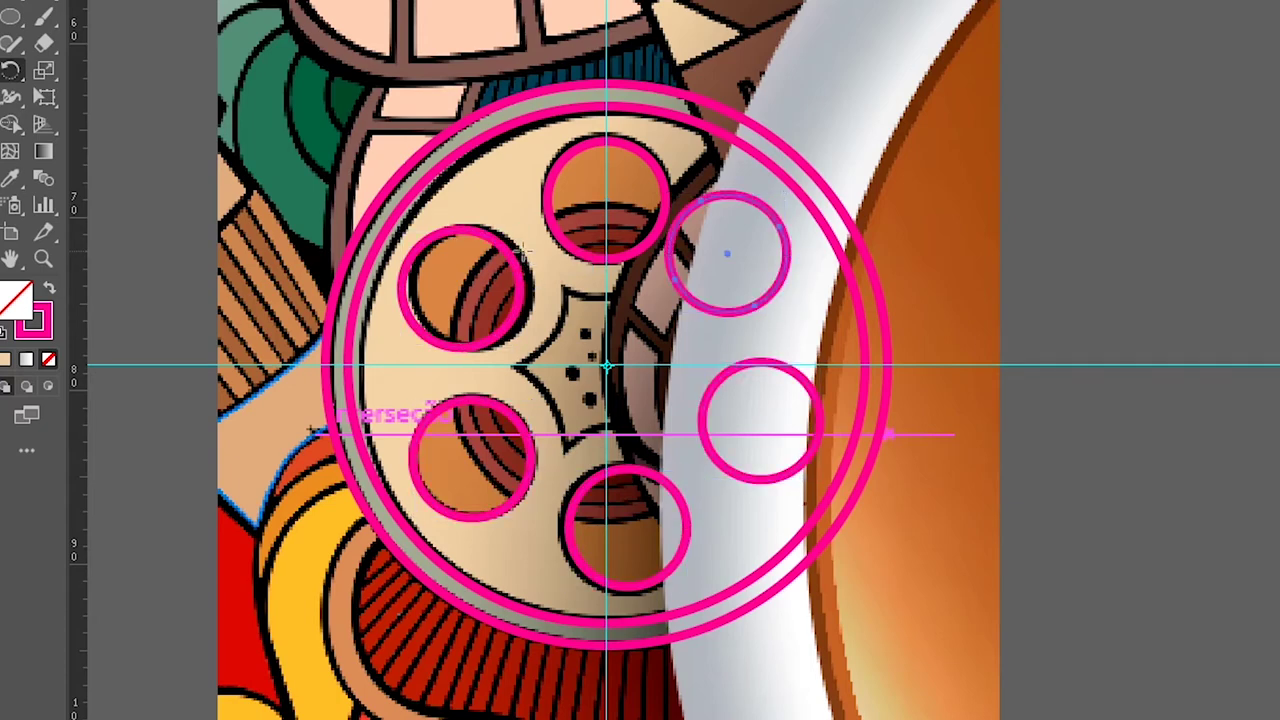
{"action": "key", "text": "v"}
{"action": "left_click_drag", "start_coordinate": [678, 285], "coordinate": [698, 302]}
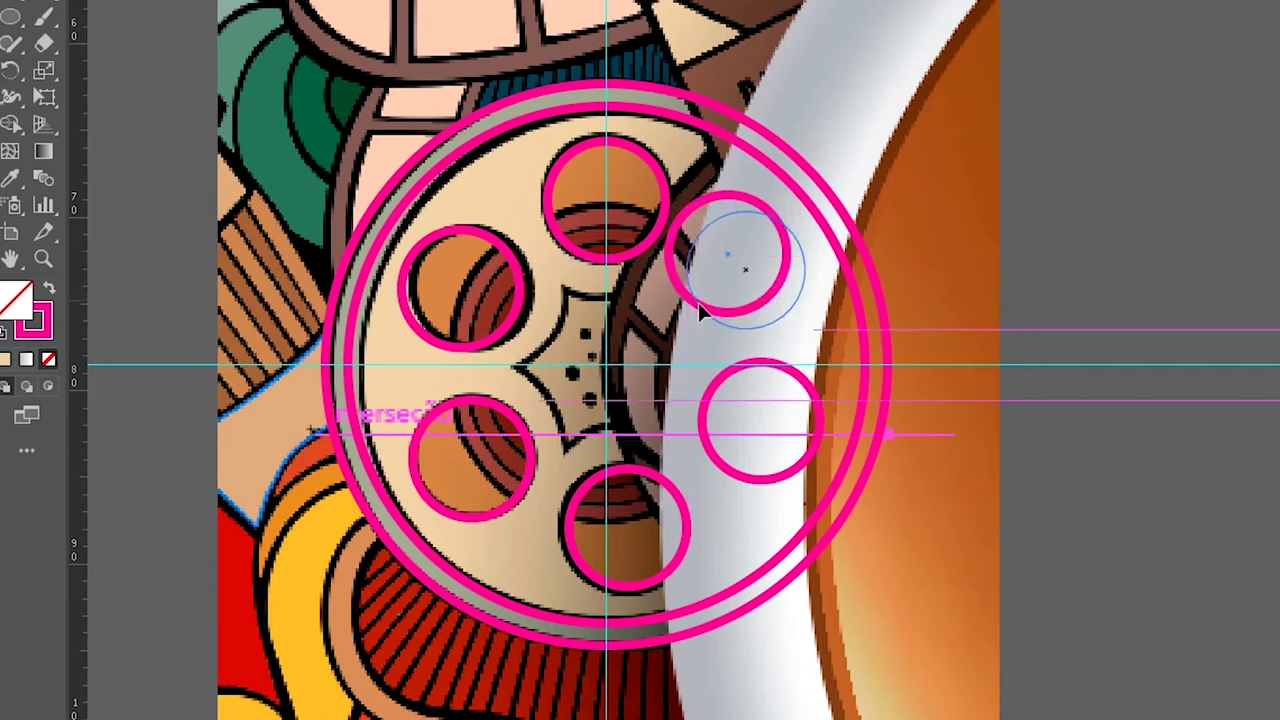
{"action": "left_click", "coordinate": [1055, 305]}
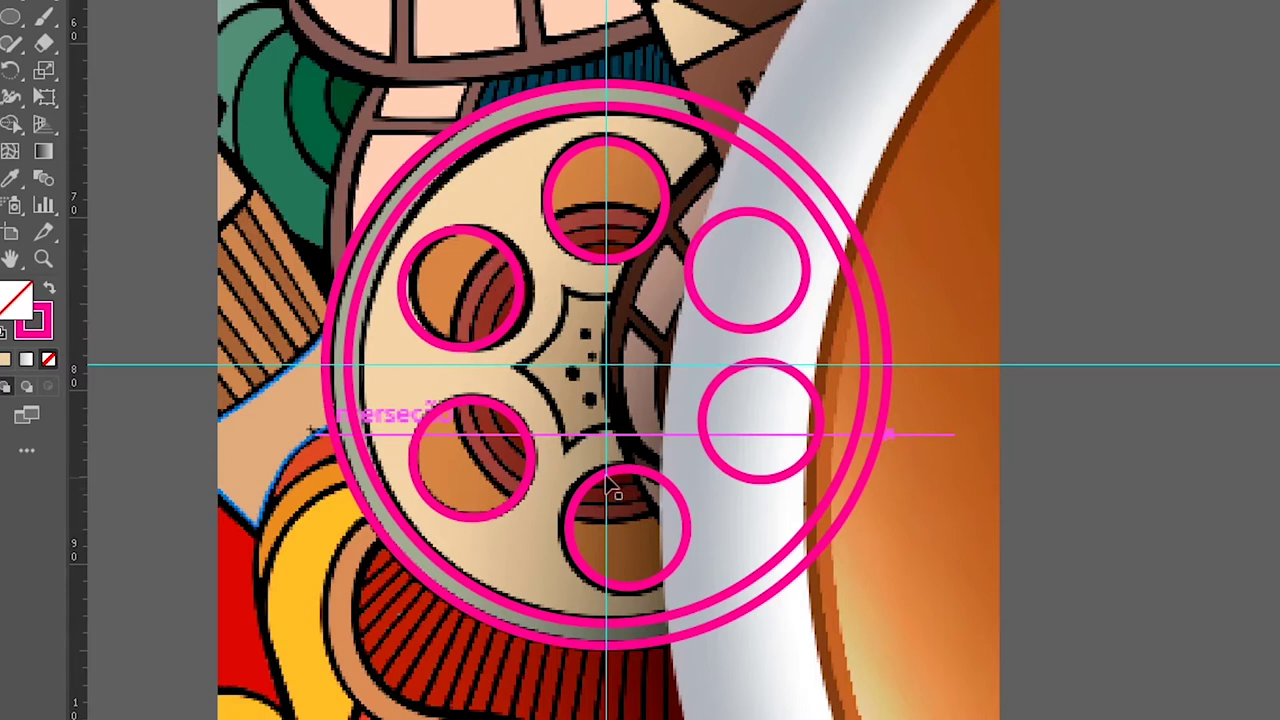
Step: Move the large pink ring out beside the reference image
{"action": "left_click", "coordinate": [478, 152]}
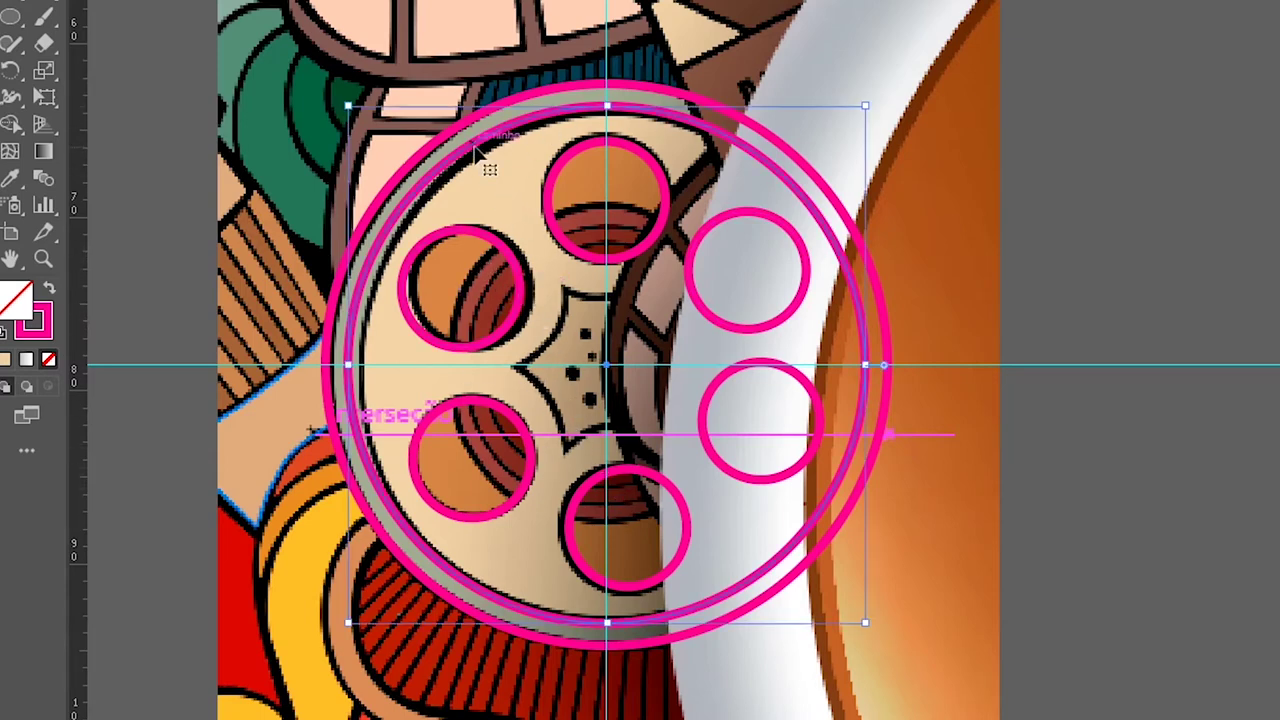
{"action": "left_click", "coordinate": [531, 212]}
{"action": "left_click", "coordinate": [545, 220]}
{"action": "left_click", "coordinate": [465, 170]}
{"action": "left_click", "coordinate": [483, 150]}
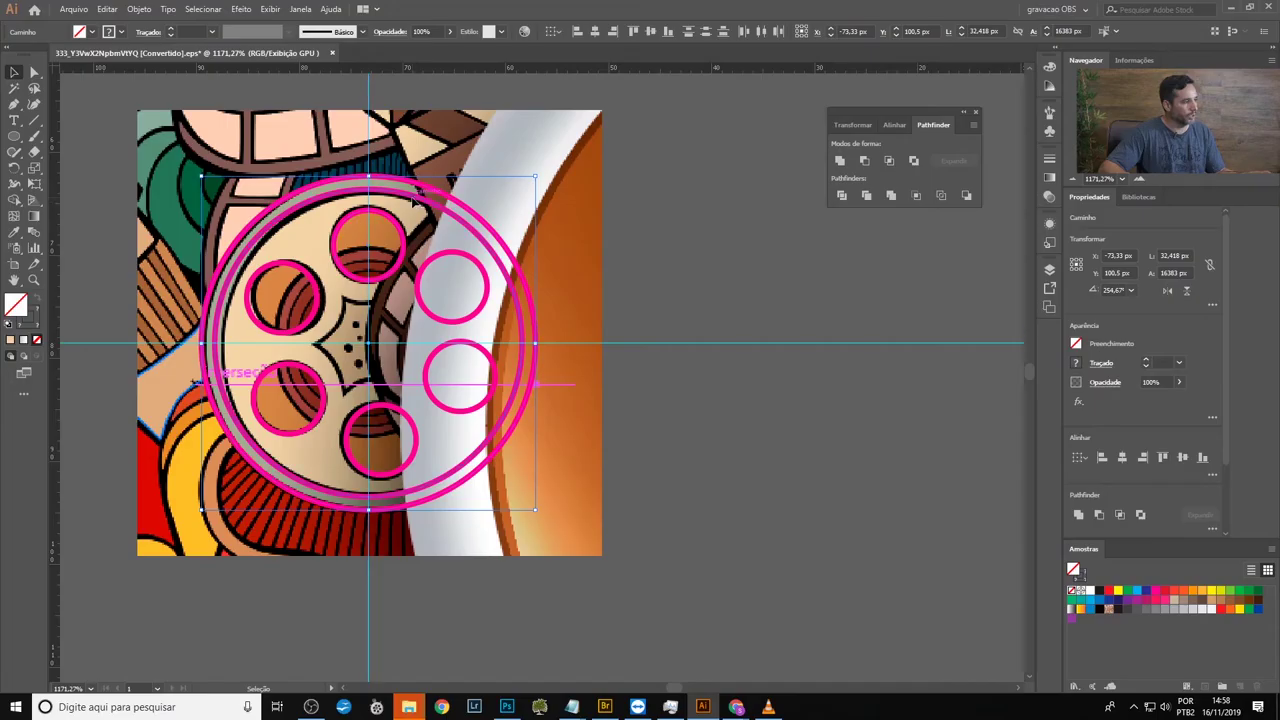
{"action": "left_click_drag", "start_coordinate": [412, 200], "coordinate": [829, 214]}
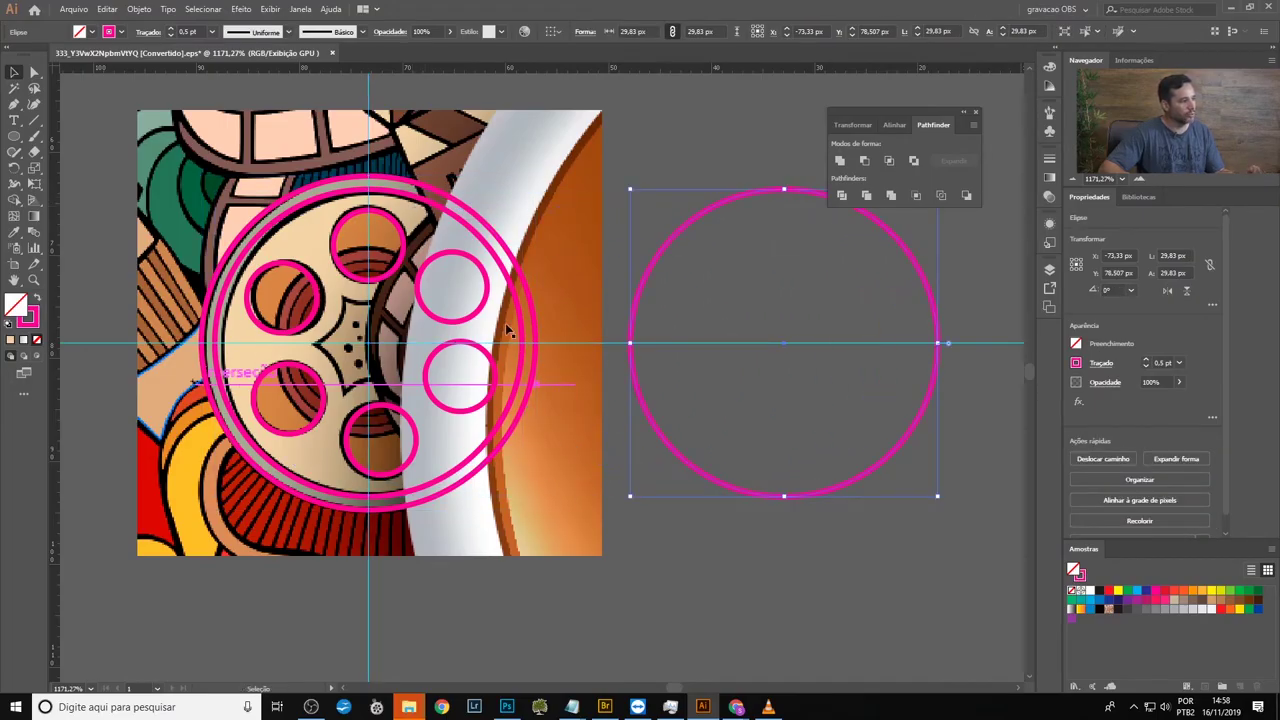
Step: Select all six hole circles and merge them with Pathfinder Unite
{"action": "left_click", "coordinate": [477, 262]}
{"action": "left_click", "coordinate": [498, 381], "text": "shift"}
{"action": "left_click", "coordinate": [422, 438], "text": "shift"}
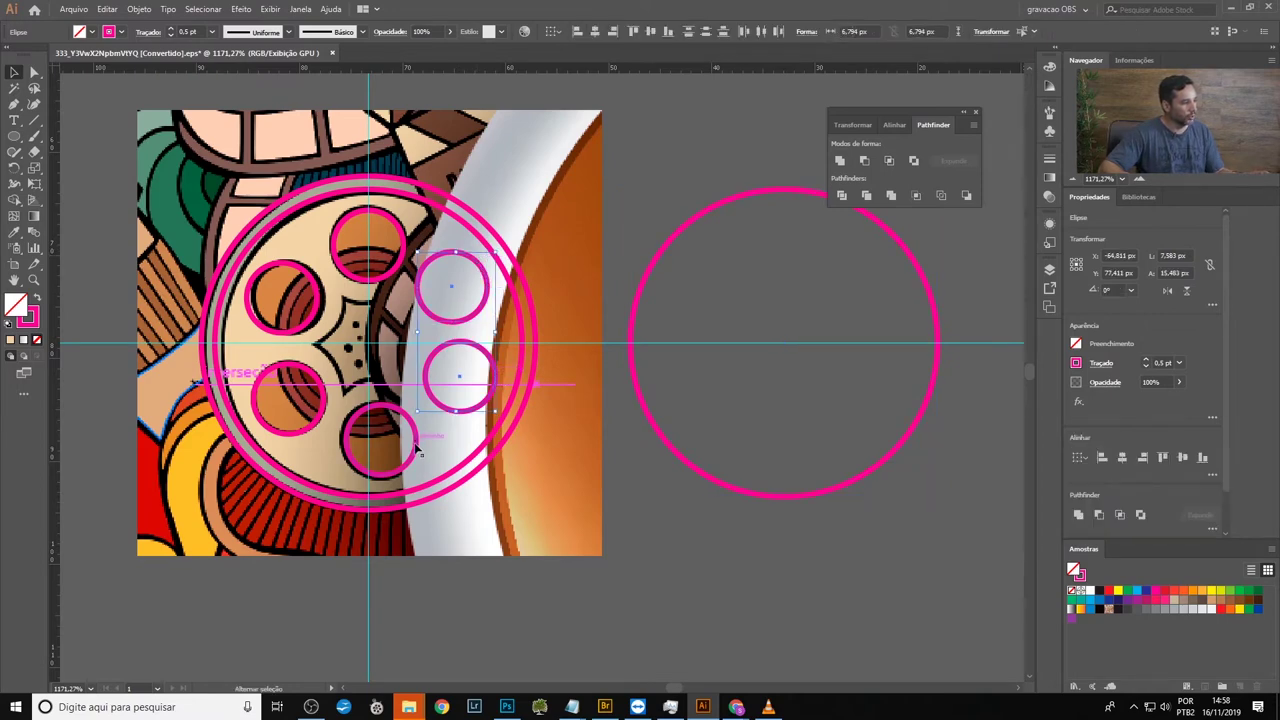
{"action": "left_click", "coordinate": [316, 428], "text": "shift"}
{"action": "left_click", "coordinate": [308, 318], "text": "shift"}
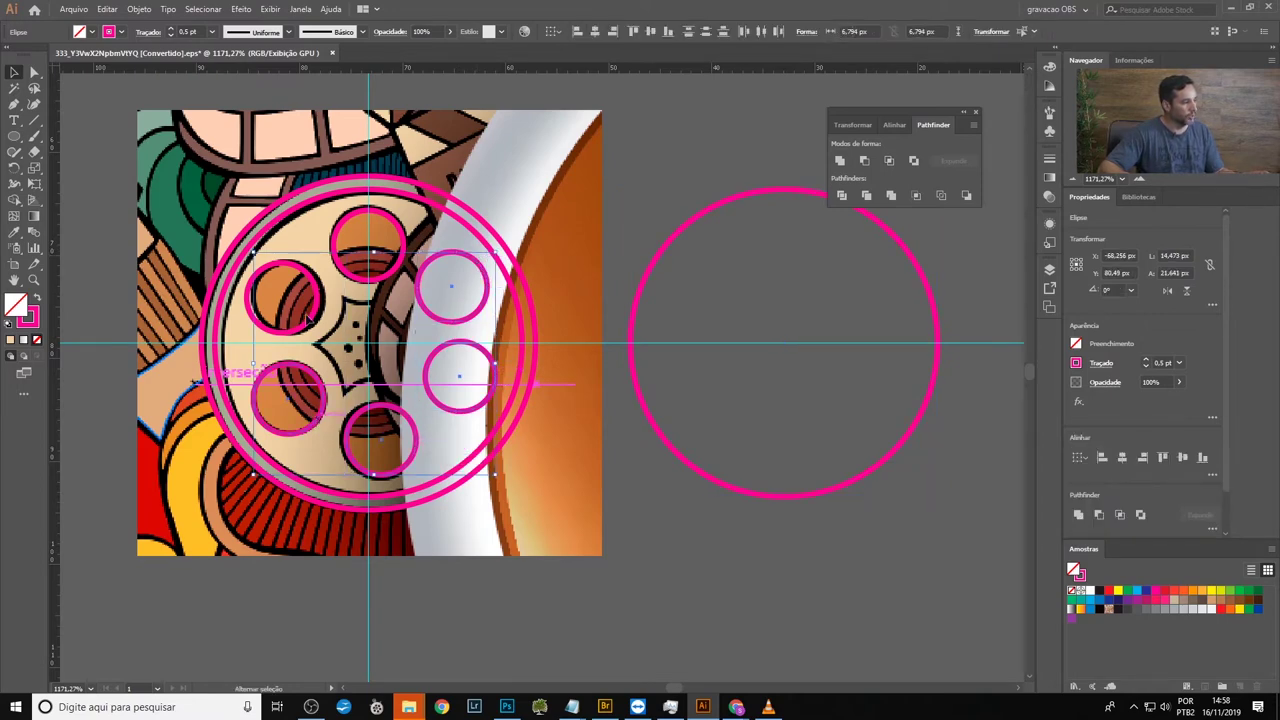
{"action": "left_click", "coordinate": [316, 319], "text": "shift"}
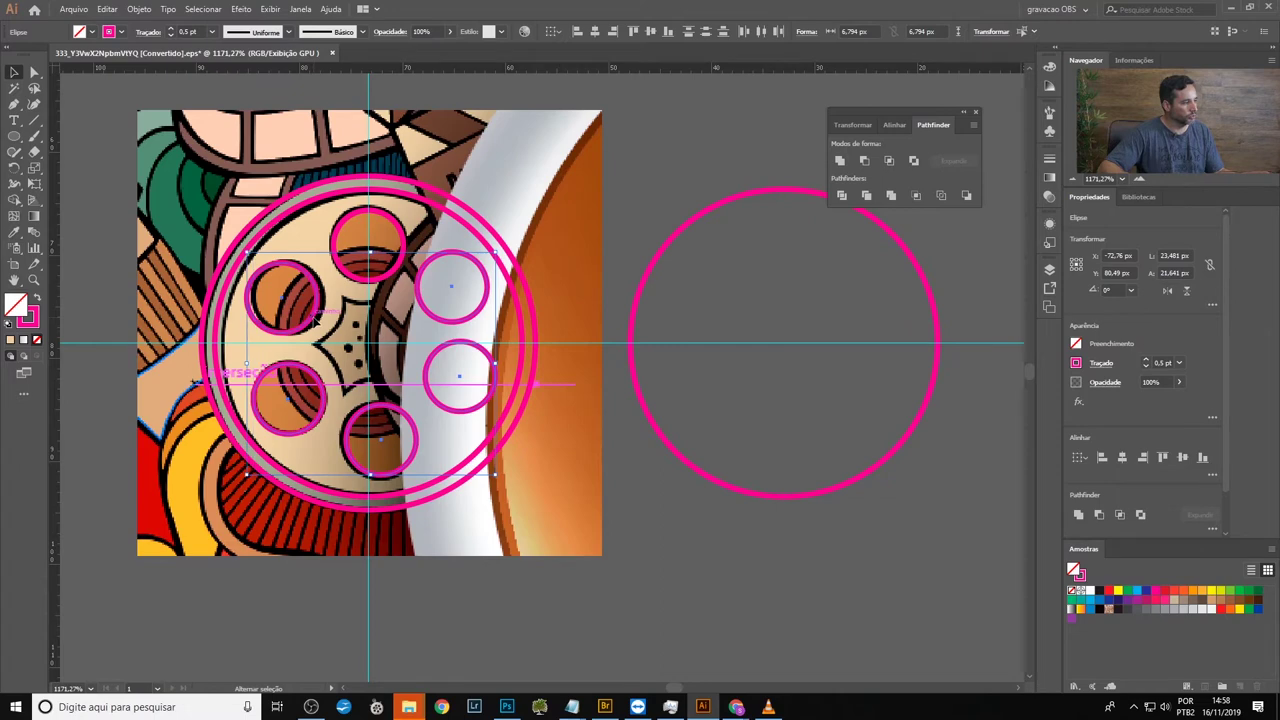
{"action": "left_click", "coordinate": [362, 282], "text": "shift"}
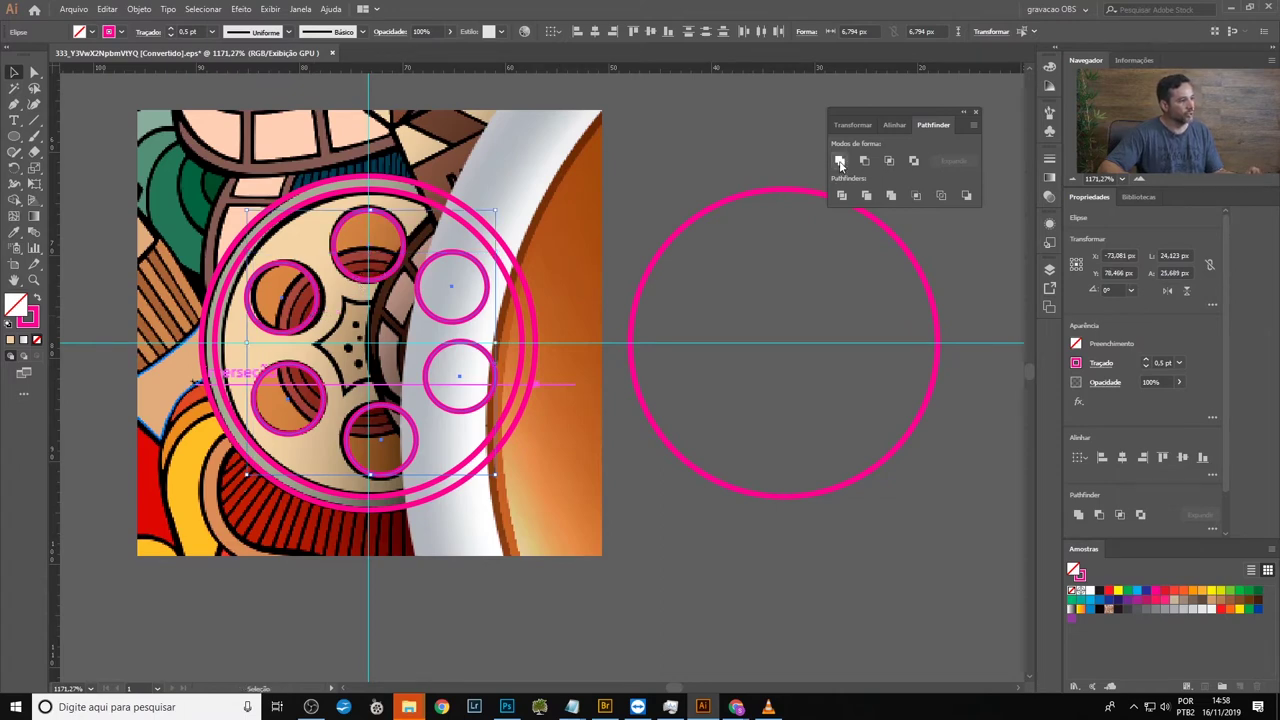
{"action": "left_click", "coordinate": [840, 161]}
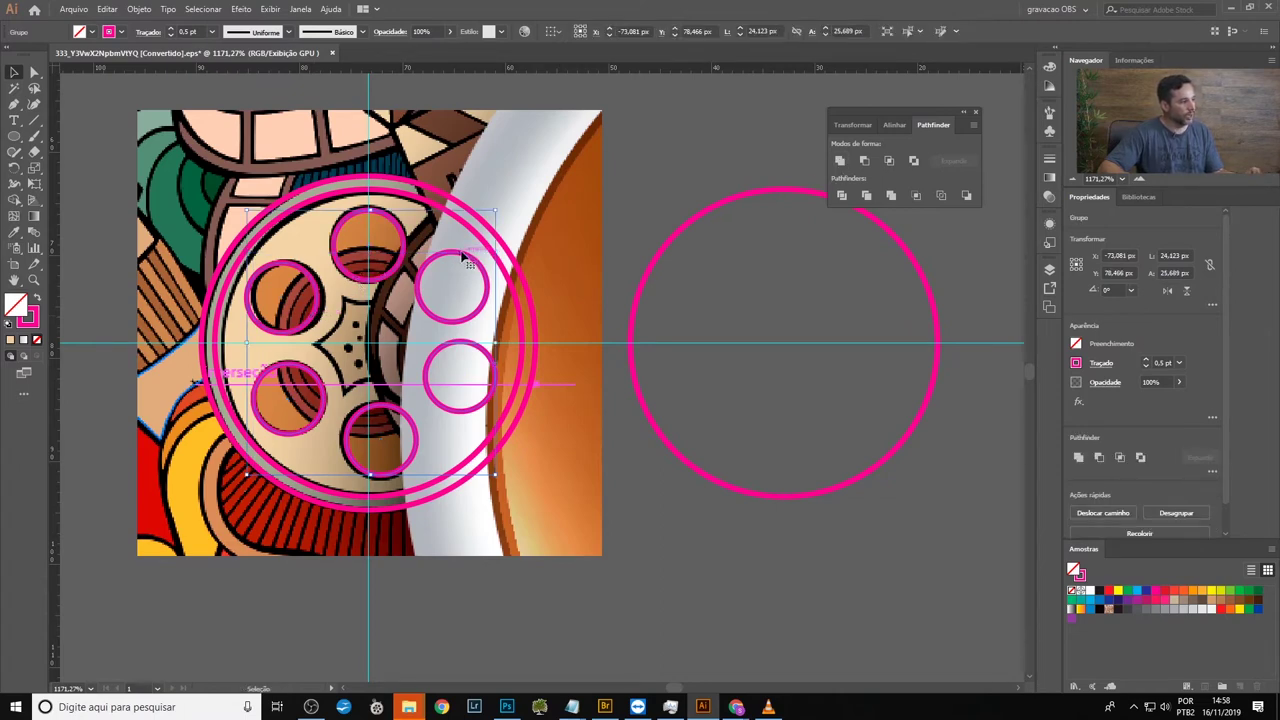
{"action": "left_click_drag", "start_coordinate": [642, 219], "coordinate": [792, 215]}
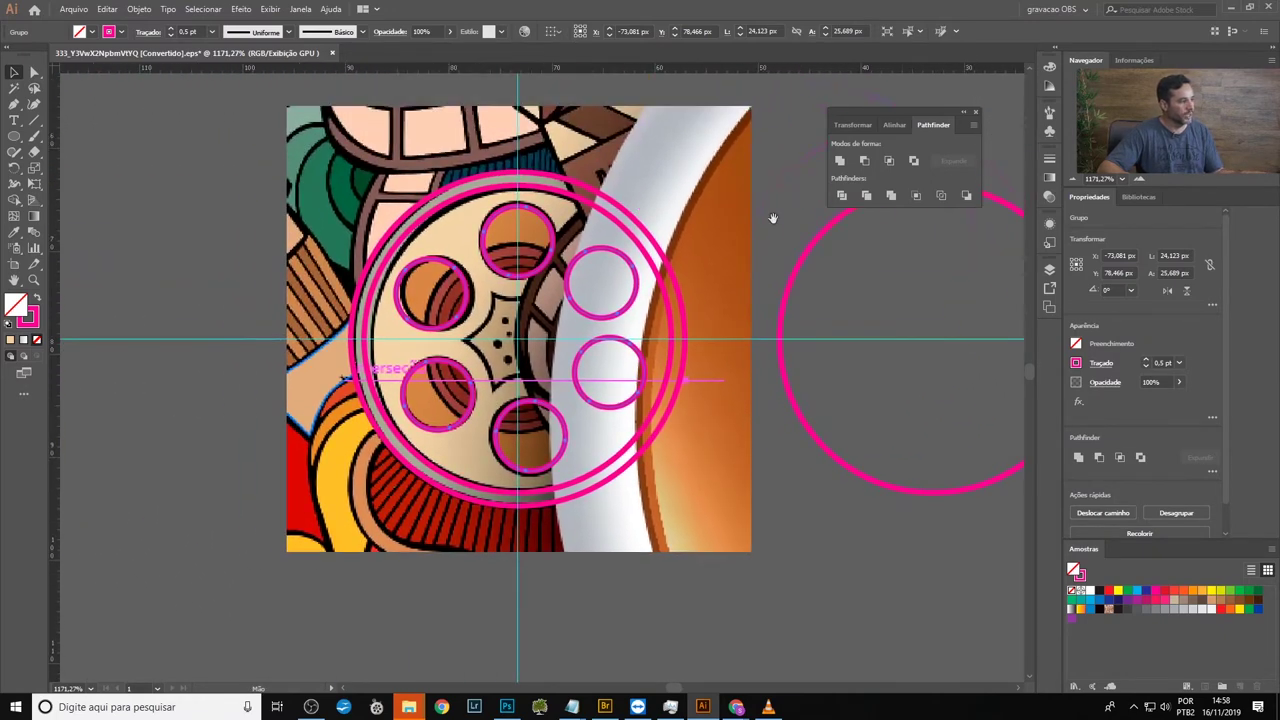
{"action": "left_click", "coordinate": [661, 177]}
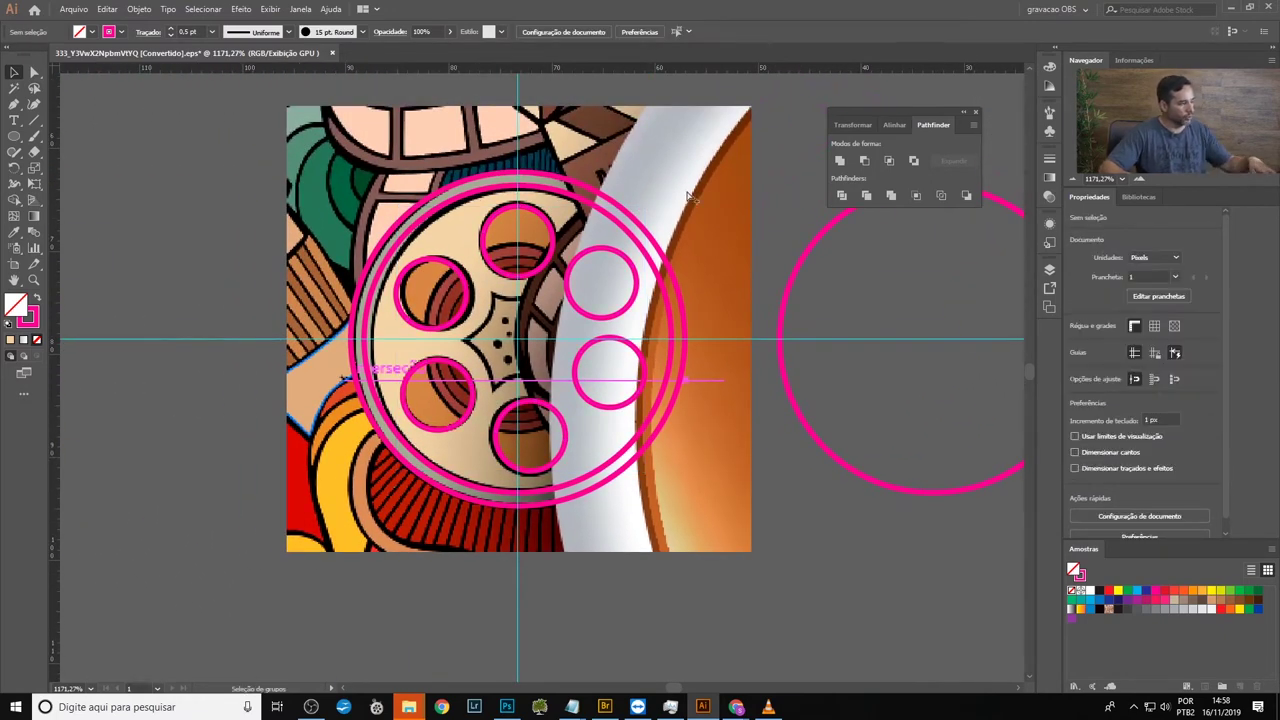
{"action": "left_click", "coordinate": [700, 165]}
Step: Move the reference image aside and give the inner circle a #666666 fill
{"action": "left_click_drag", "start_coordinate": [721, 165], "coordinate": [291, 165]}
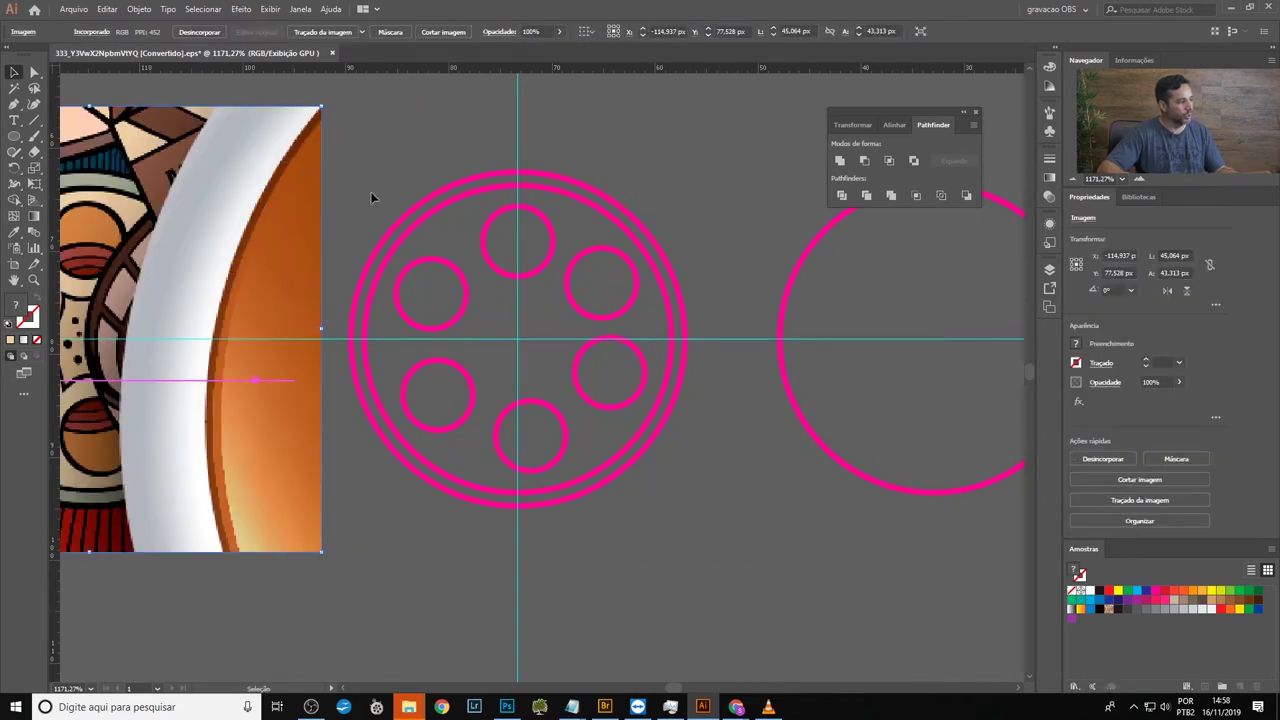
{"action": "left_click_drag", "start_coordinate": [370, 197], "coordinate": [592, 192]}
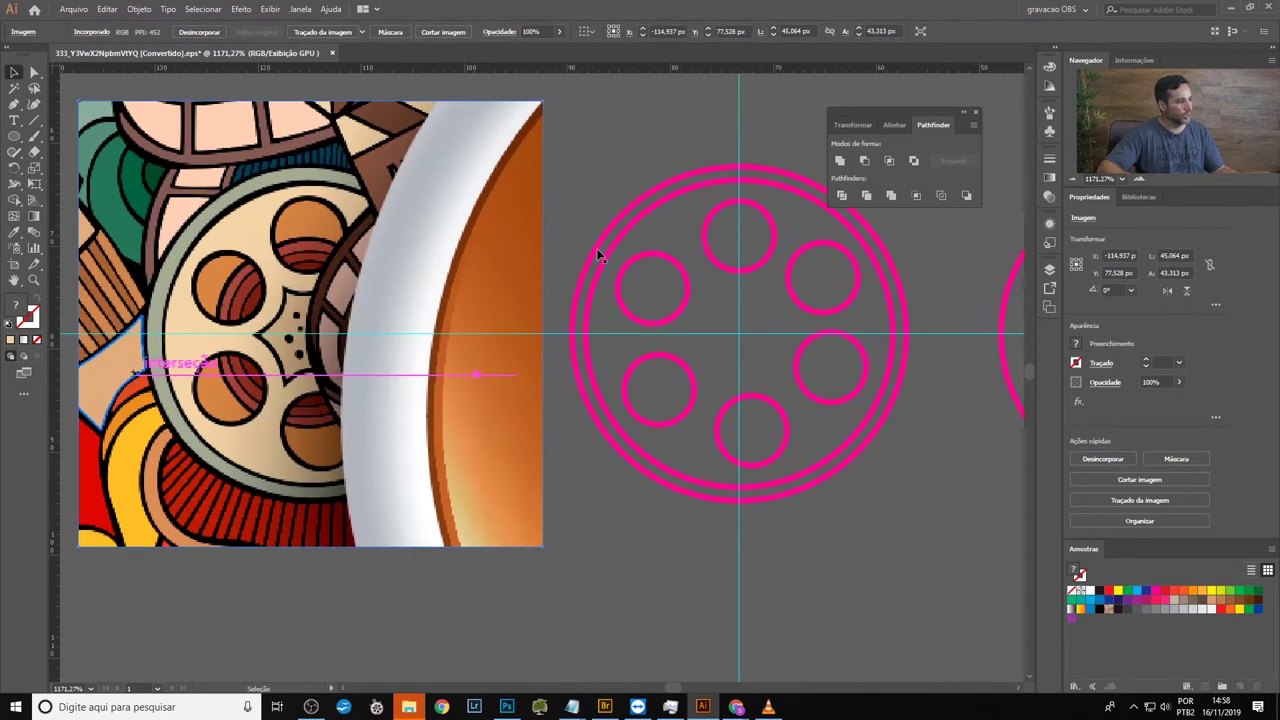
{"action": "left_click", "coordinate": [620, 238]}
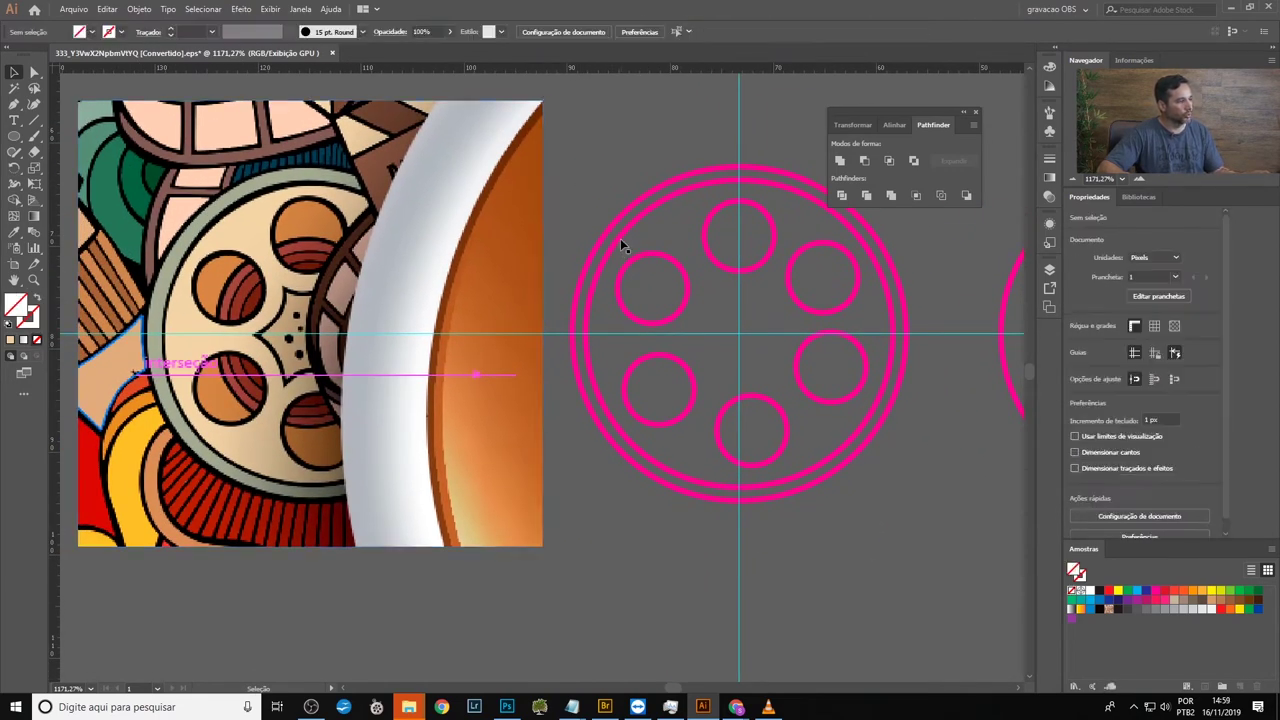
{"action": "double_click", "coordinate": [18, 305]}
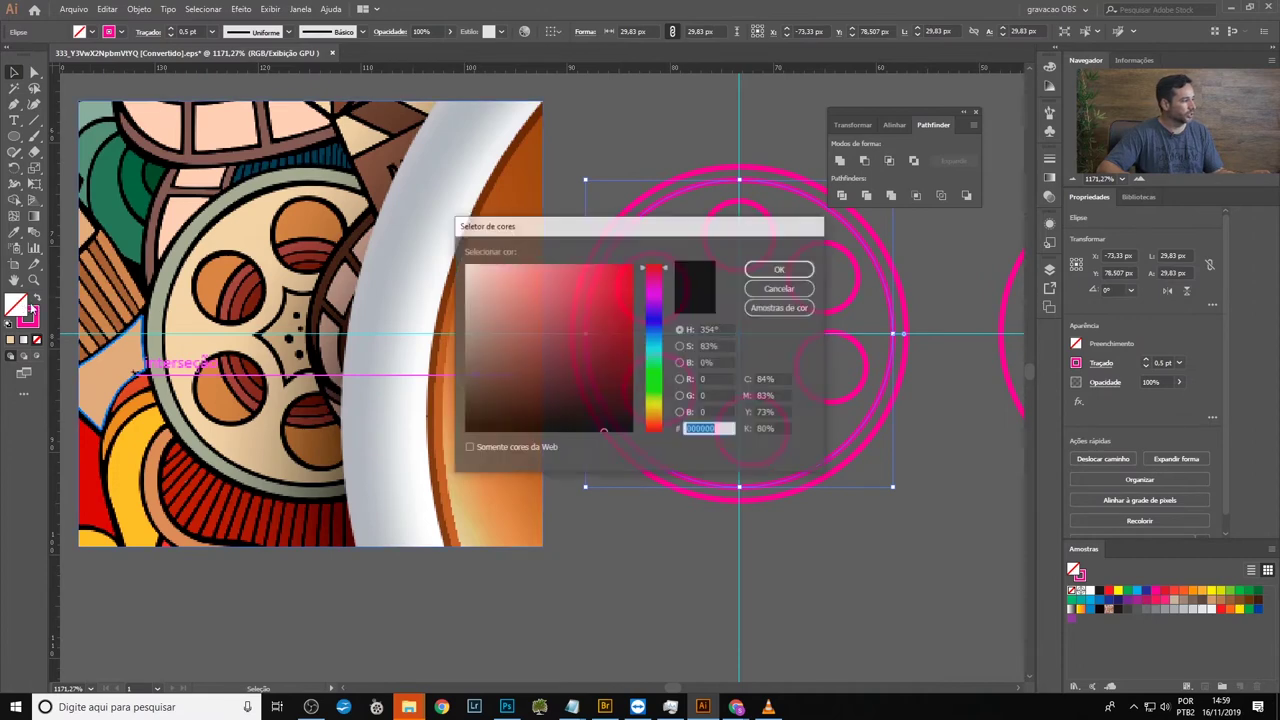
{"action": "type", "text": "666666"}
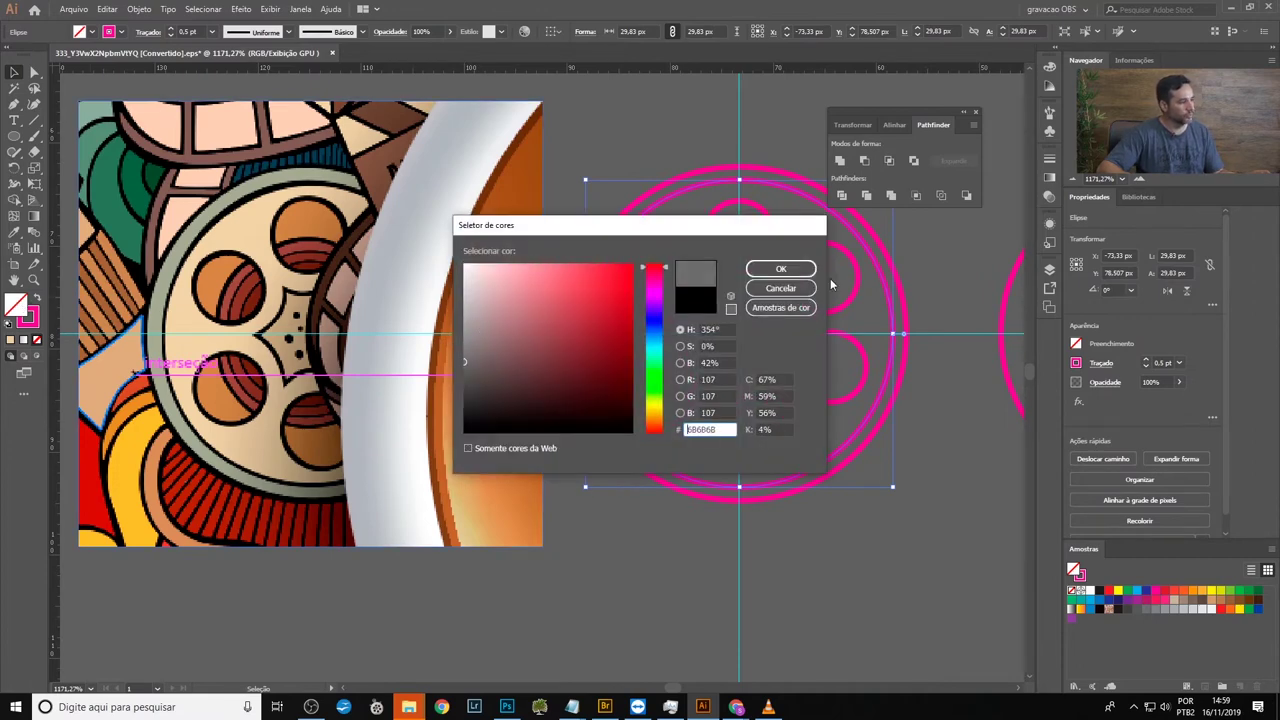
{"action": "left_click", "coordinate": [768, 272]}
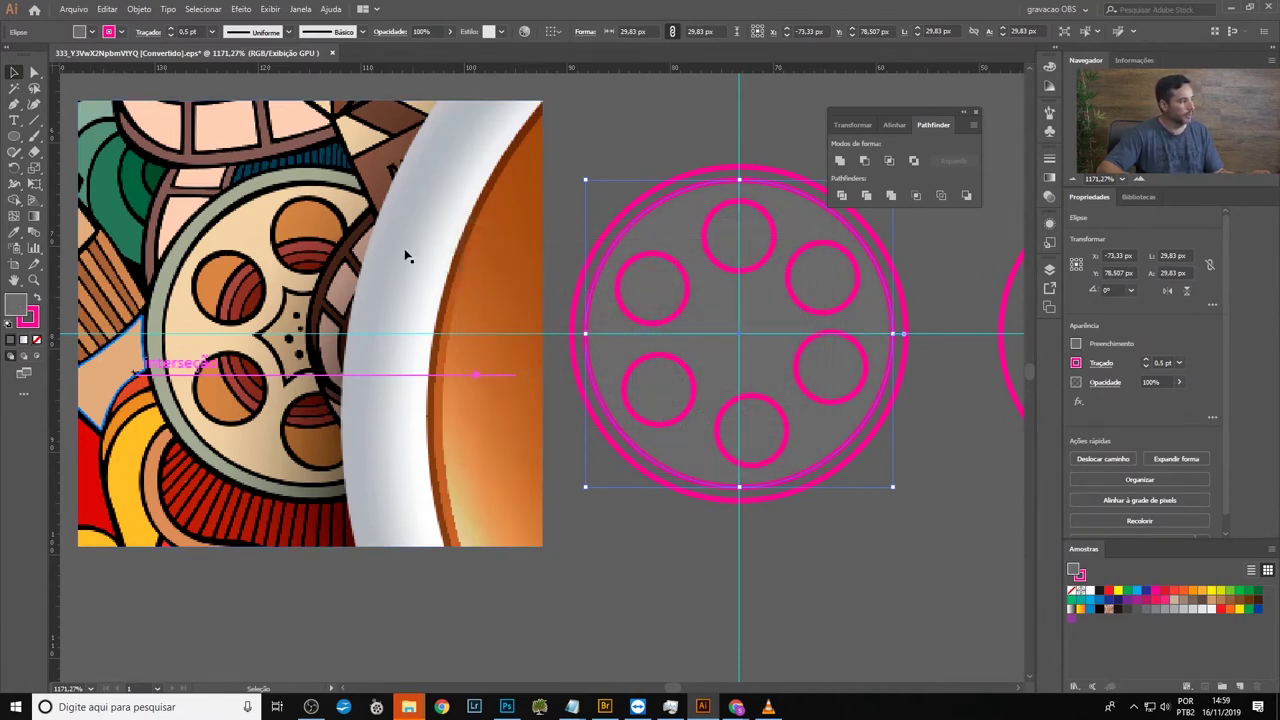
Step: Fill the inner ellipse green and the outer ellipse light grey
{"action": "left_click", "coordinate": [92, 33]}
{"action": "left_click", "coordinate": [97, 57]}
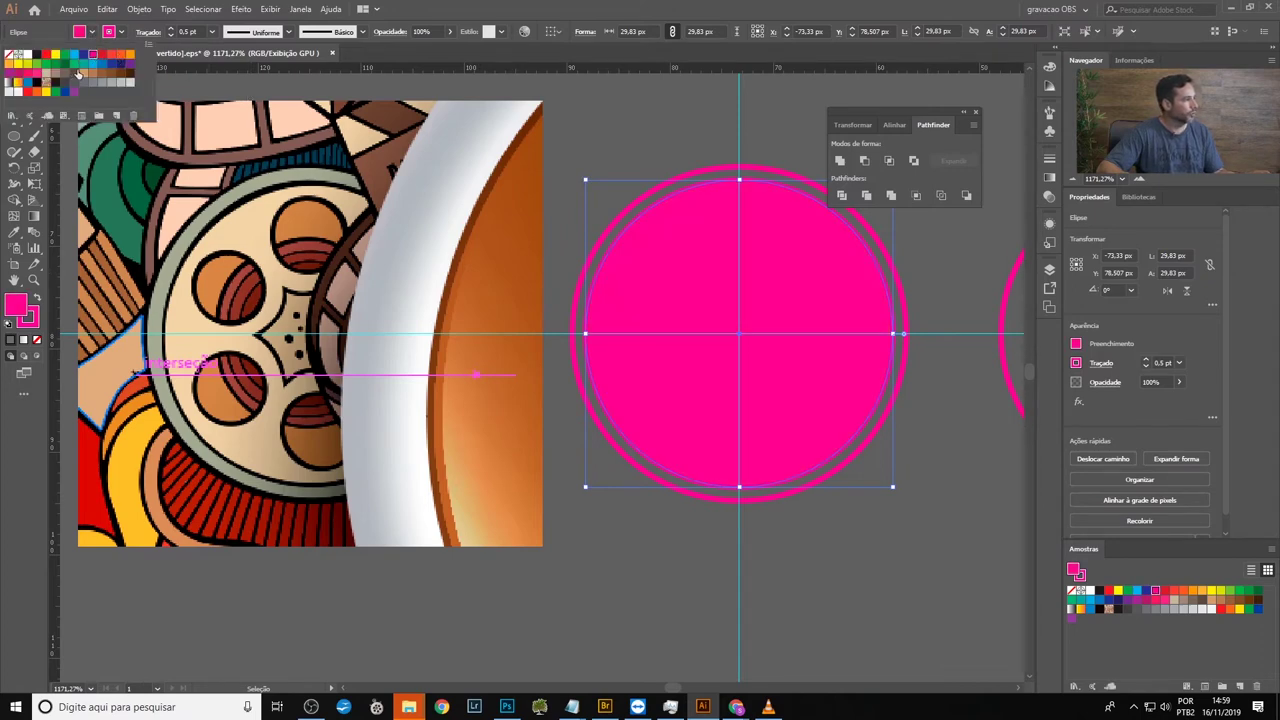
{"action": "left_click", "coordinate": [74, 63]}
{"action": "left_click", "coordinate": [645, 170]}
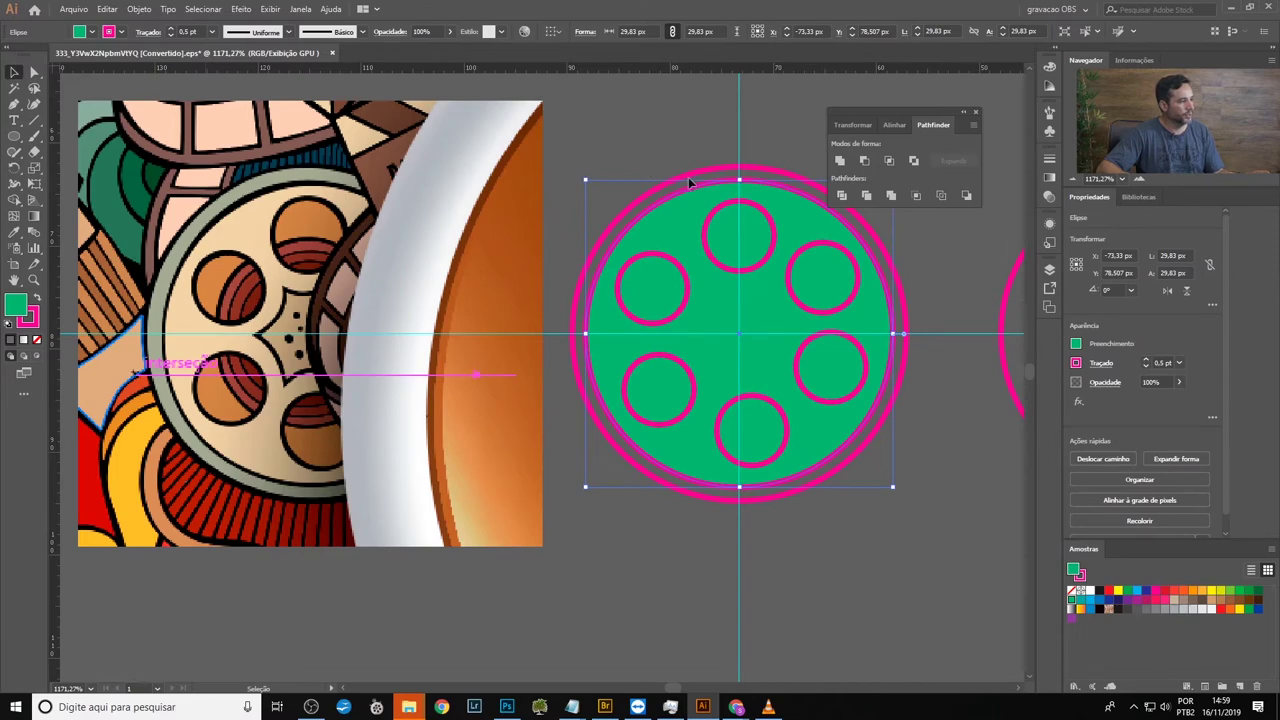
{"action": "left_click", "coordinate": [691, 172]}
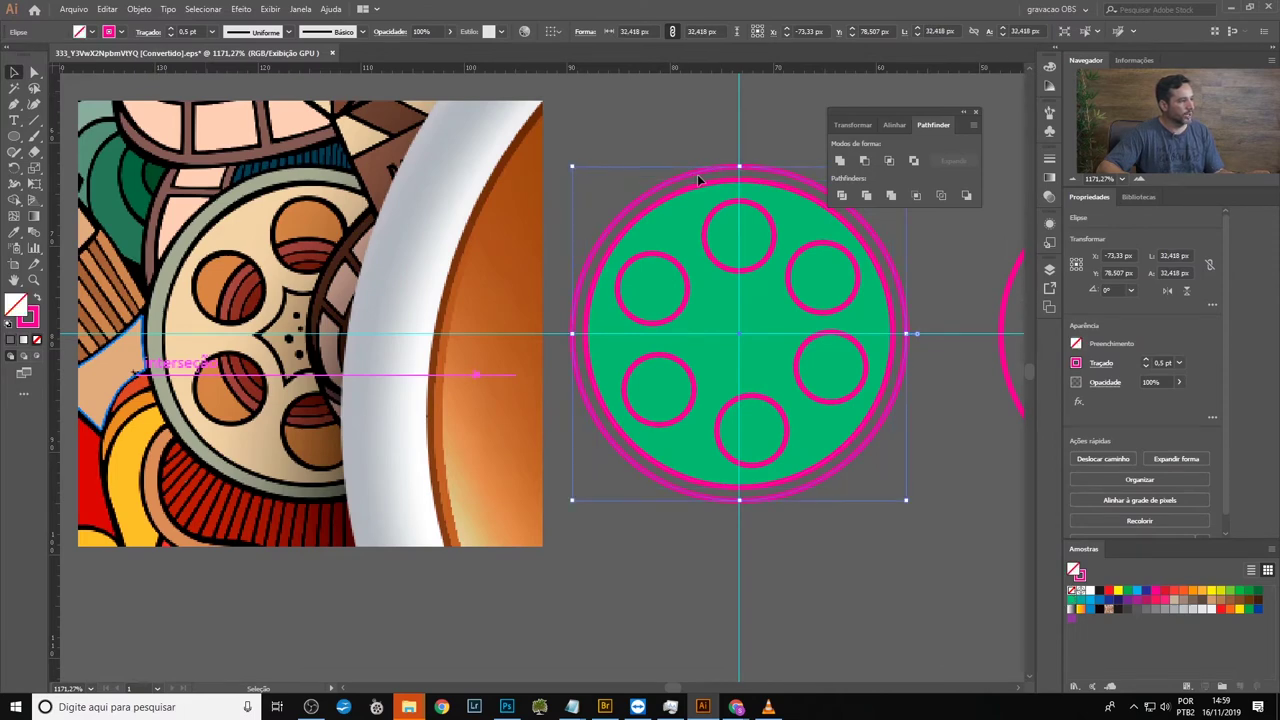
{"action": "left_click", "coordinate": [94, 33]}
{"action": "left_click", "coordinate": [102, 82]}
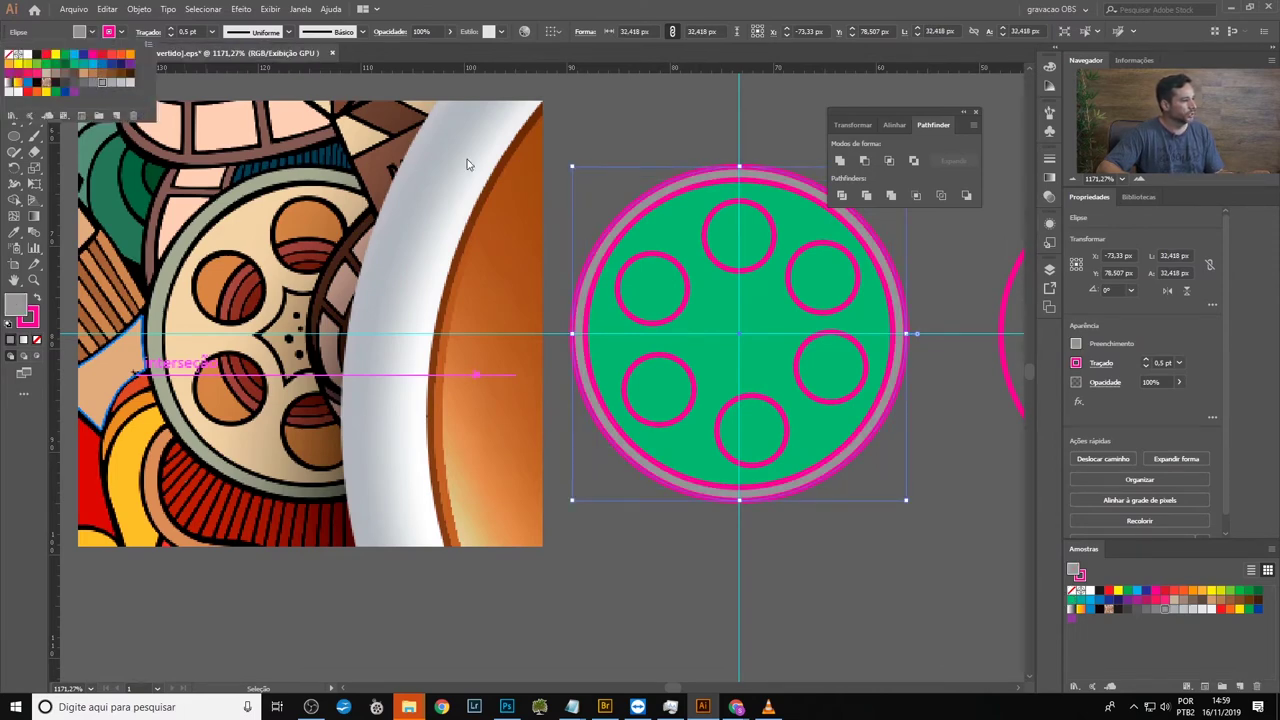
{"action": "left_click", "coordinate": [640, 200]}
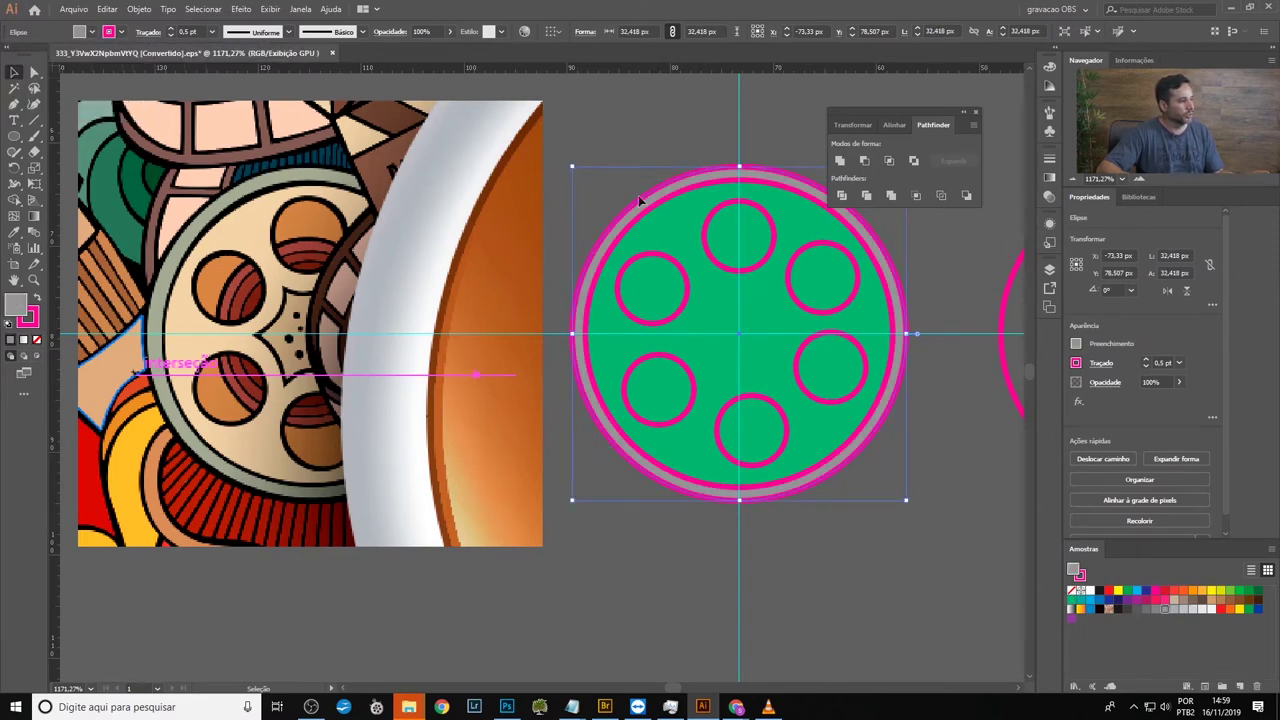
{"action": "left_click", "coordinate": [681, 276]}
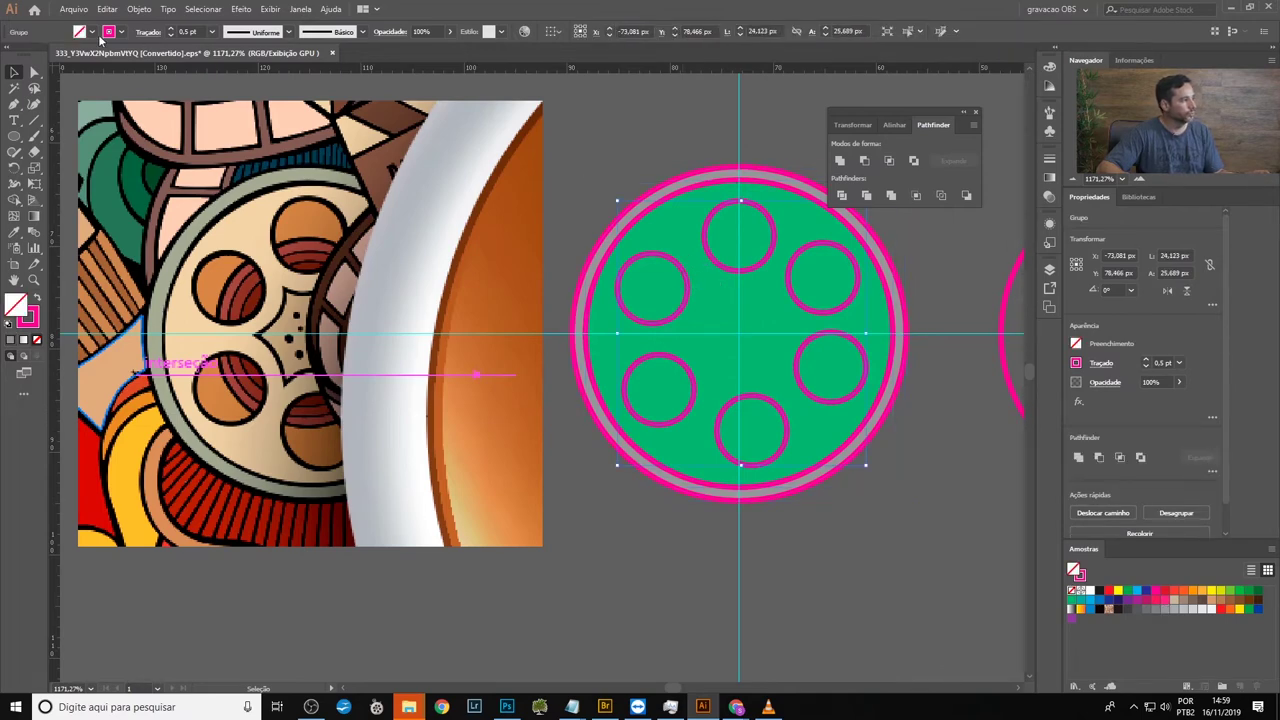
Step: Fill the hole circles blue and check the stacking of circles, disc and grey ellipse
{"action": "left_click", "coordinate": [93, 34]}
{"action": "left_click", "coordinate": [102, 64]}
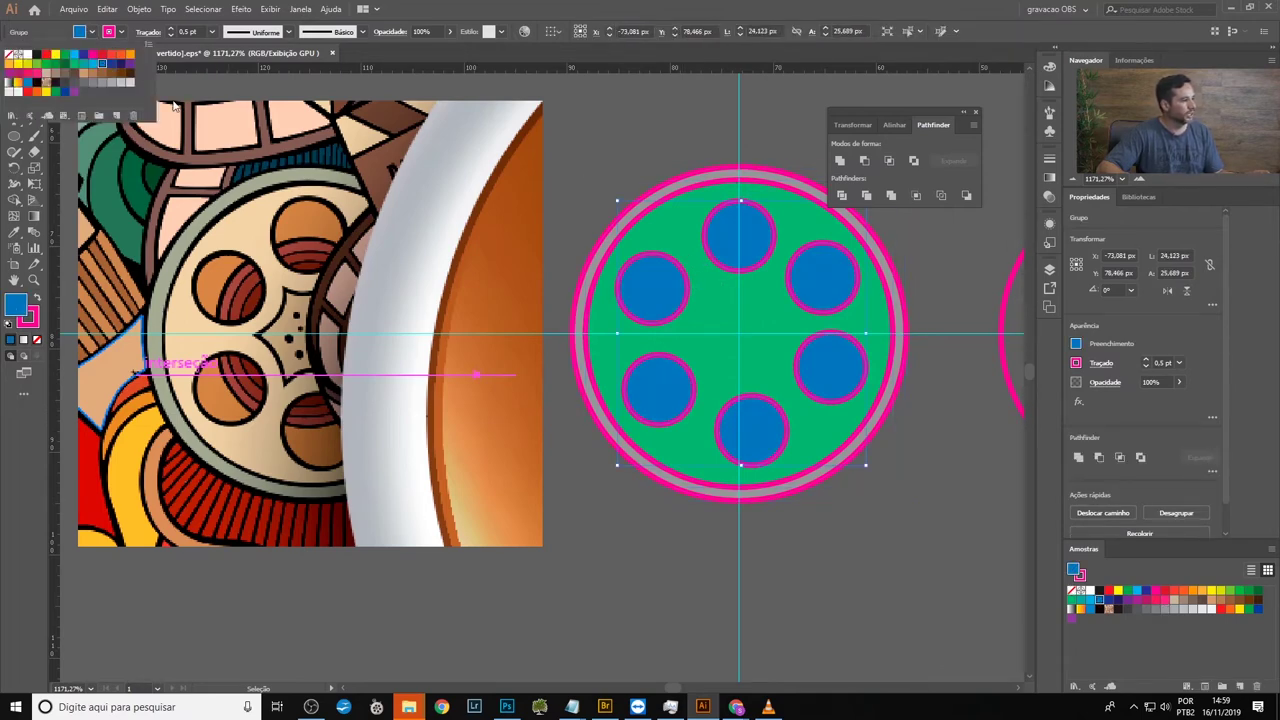
{"action": "left_click", "coordinate": [631, 246]}
{"action": "left_click_drag", "start_coordinate": [650, 264], "coordinate": [673, 457]}
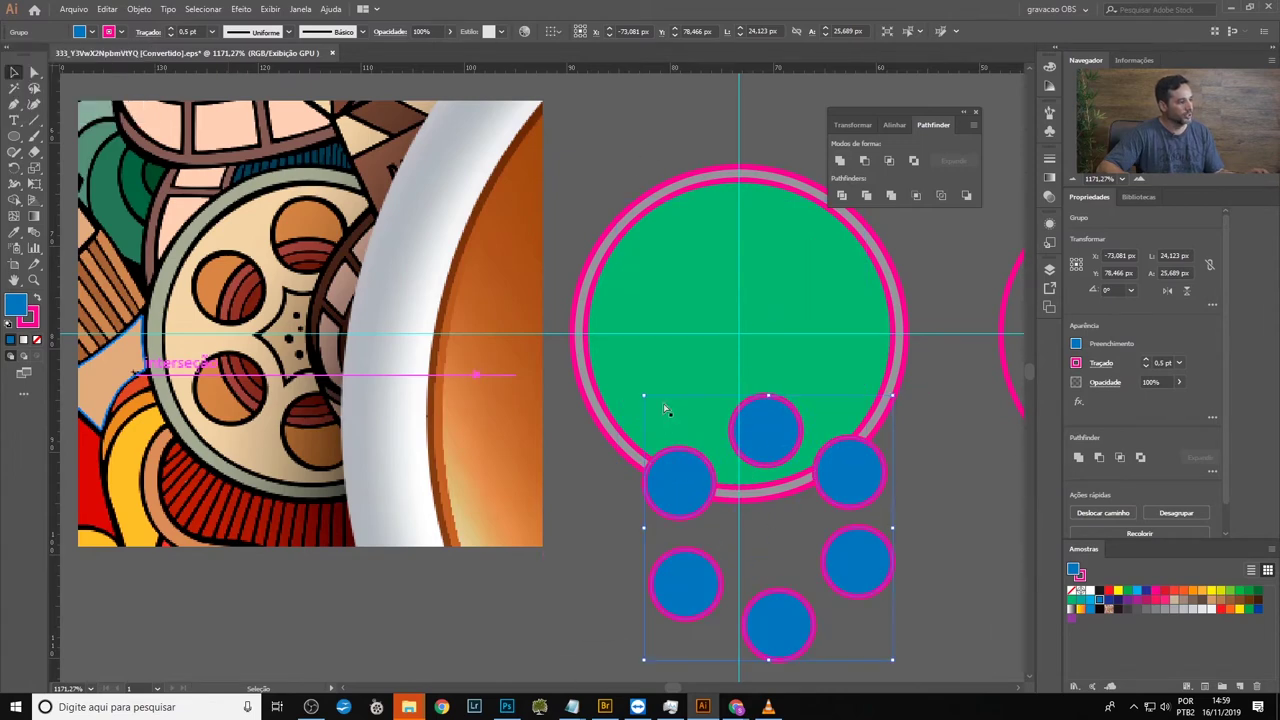
{"action": "key", "text": "ctrl+z"}
{"action": "left_click_drag", "start_coordinate": [673, 231], "coordinate": [570, 40]}
{"action": "key", "text": "ctrl+z"}
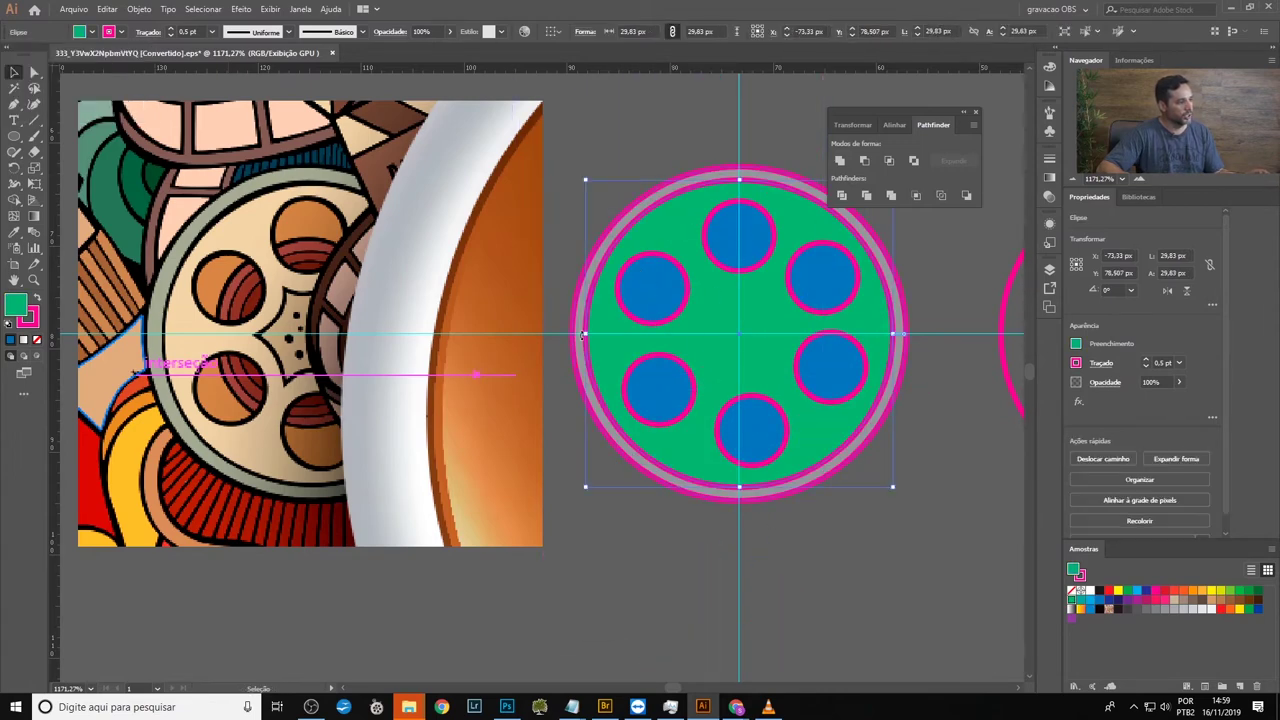
{"action": "left_click_drag", "start_coordinate": [577, 340], "coordinate": [501, 436]}
{"action": "key", "text": "ctrl+z"}
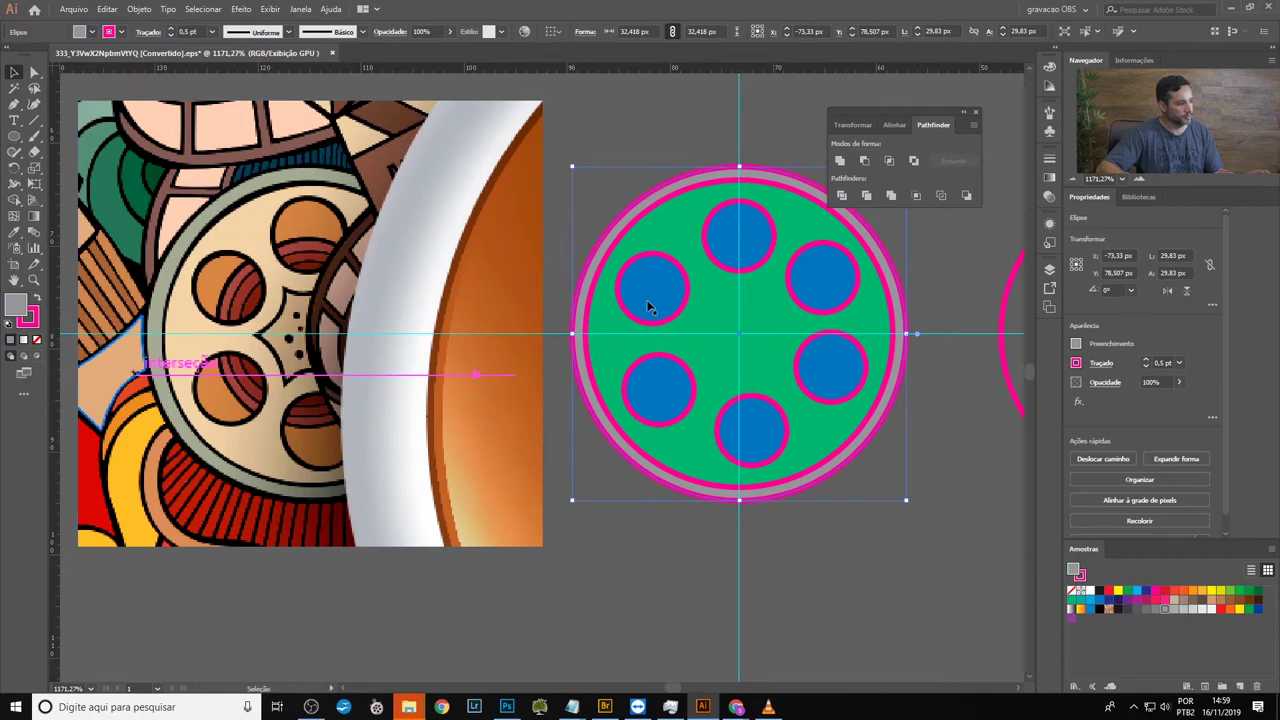
Step: Cut the six hole circles out of the green disc with Minus Front
{"action": "left_click", "coordinate": [648, 306]}
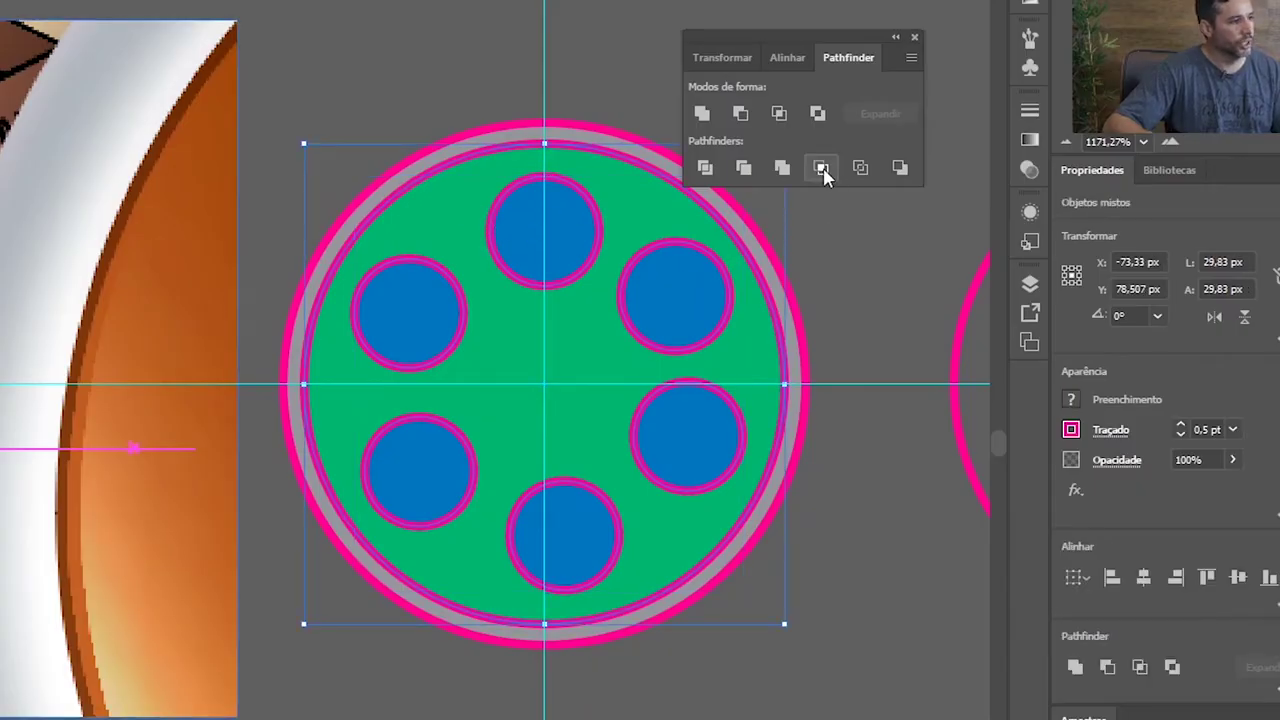
{"action": "left_click", "coordinate": [740, 113]}
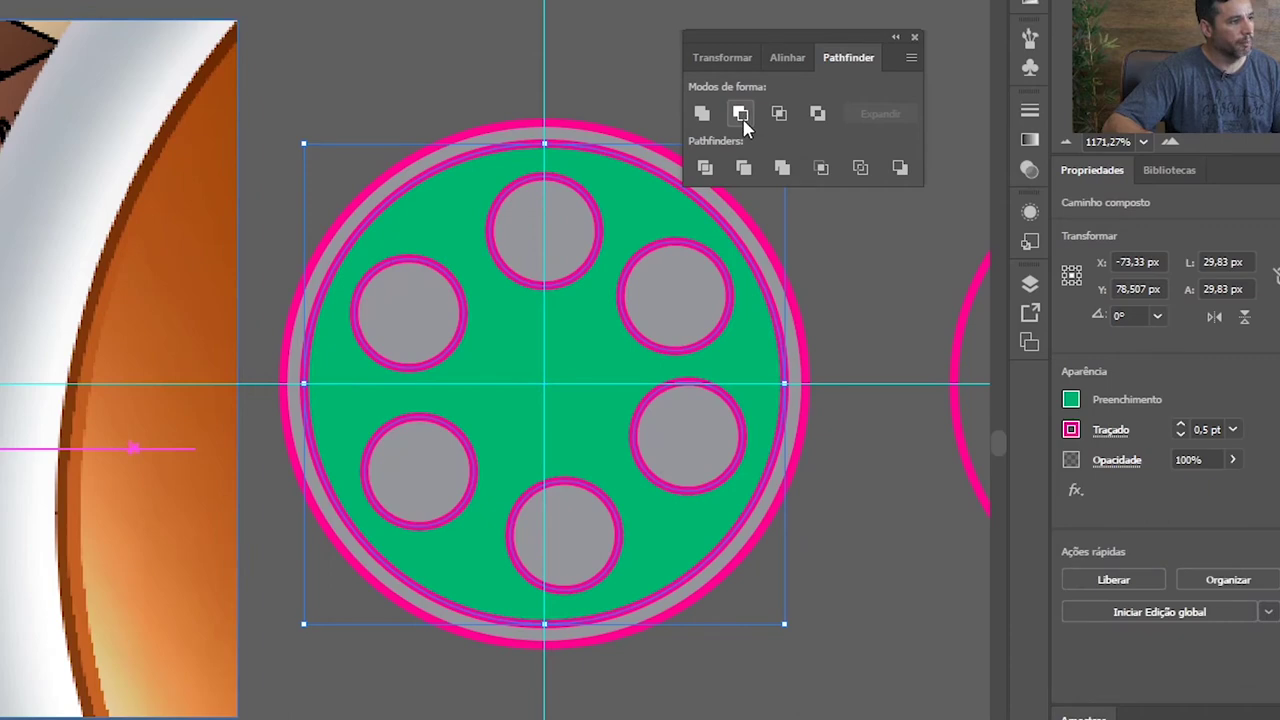
{"action": "left_click", "coordinate": [836, 298]}
{"action": "left_click", "coordinate": [630, 168]}
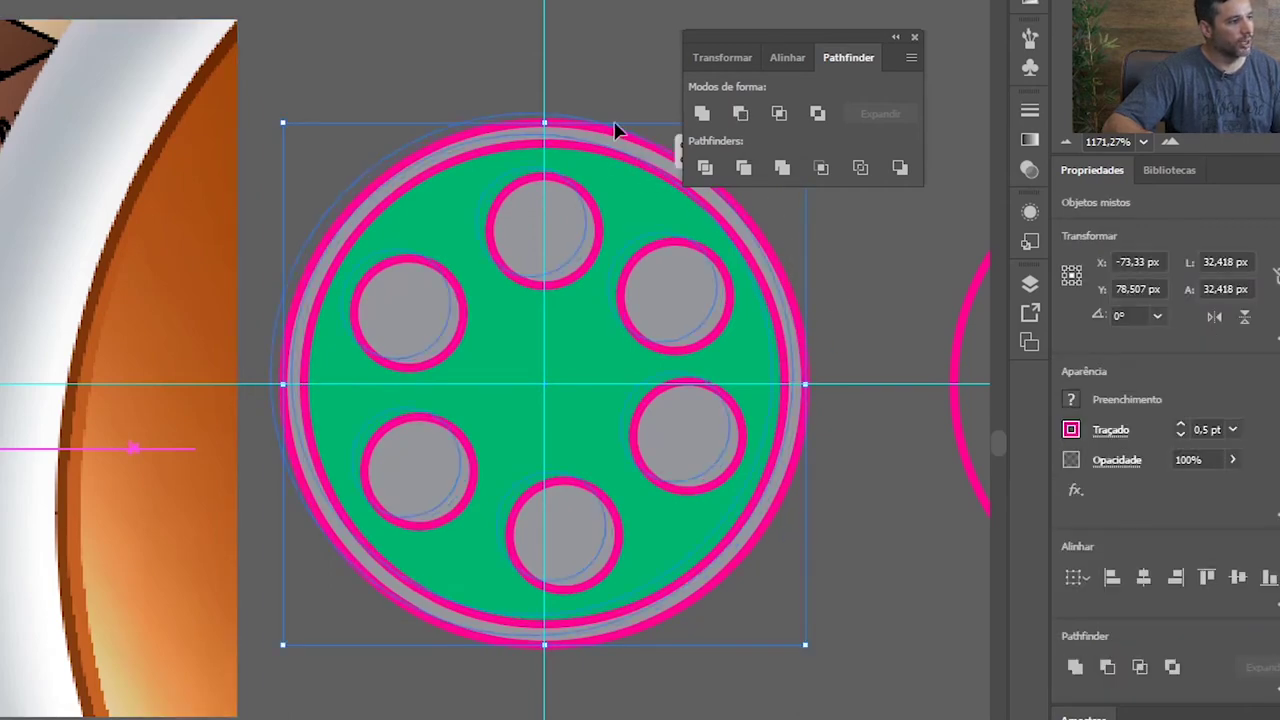
{"action": "left_click_drag", "start_coordinate": [614, 128], "coordinate": [329, 58]}
{"action": "key", "text": "ctrl+z"}
Step: Shrink the grey ellipse to 27.748 px and subtract the front shape with Minus Front
{"action": "left_click", "coordinate": [711, 603]}
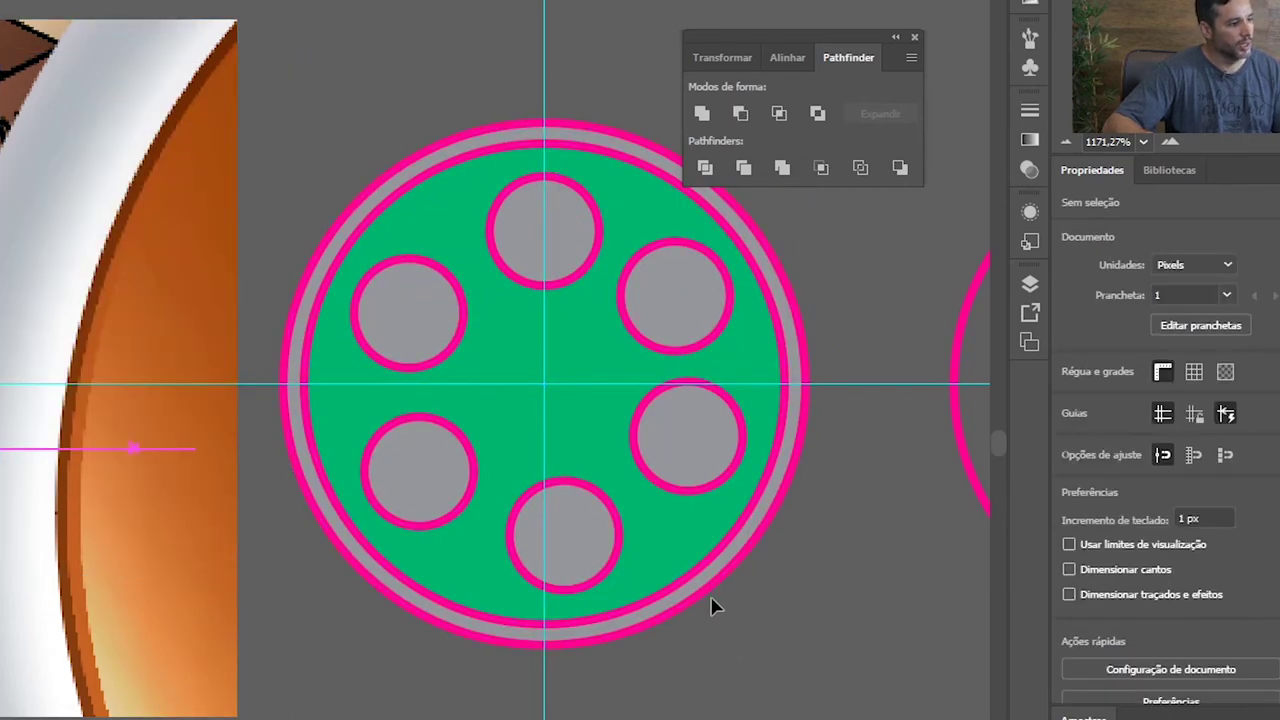
{"action": "mouse_move", "coordinate": [705, 595]}
{"action": "left_mouse_down"}
{"action": "mouse_move", "coordinate": [775, 716]}
{"action": "mouse_move", "coordinate": [718, 556]}
{"action": "left_mouse_up"}
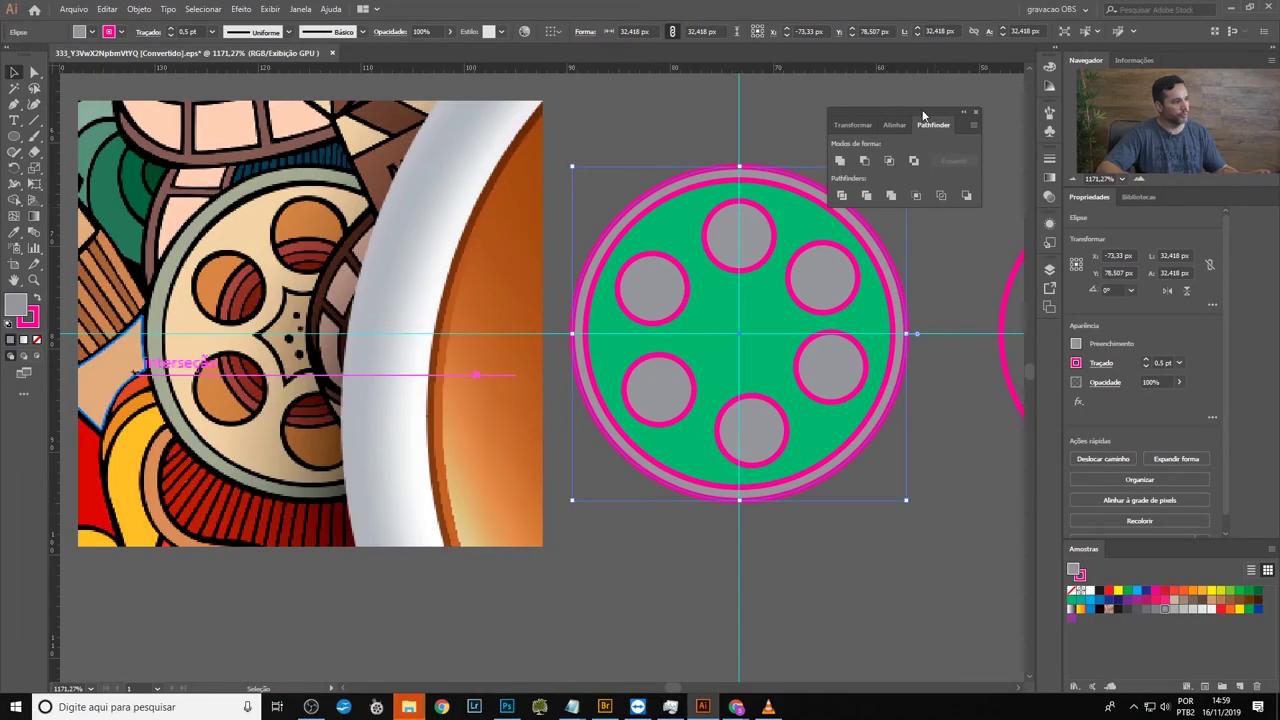
{"action": "left_click_drag", "start_coordinate": [864, 141], "coordinate": [970, 141]}
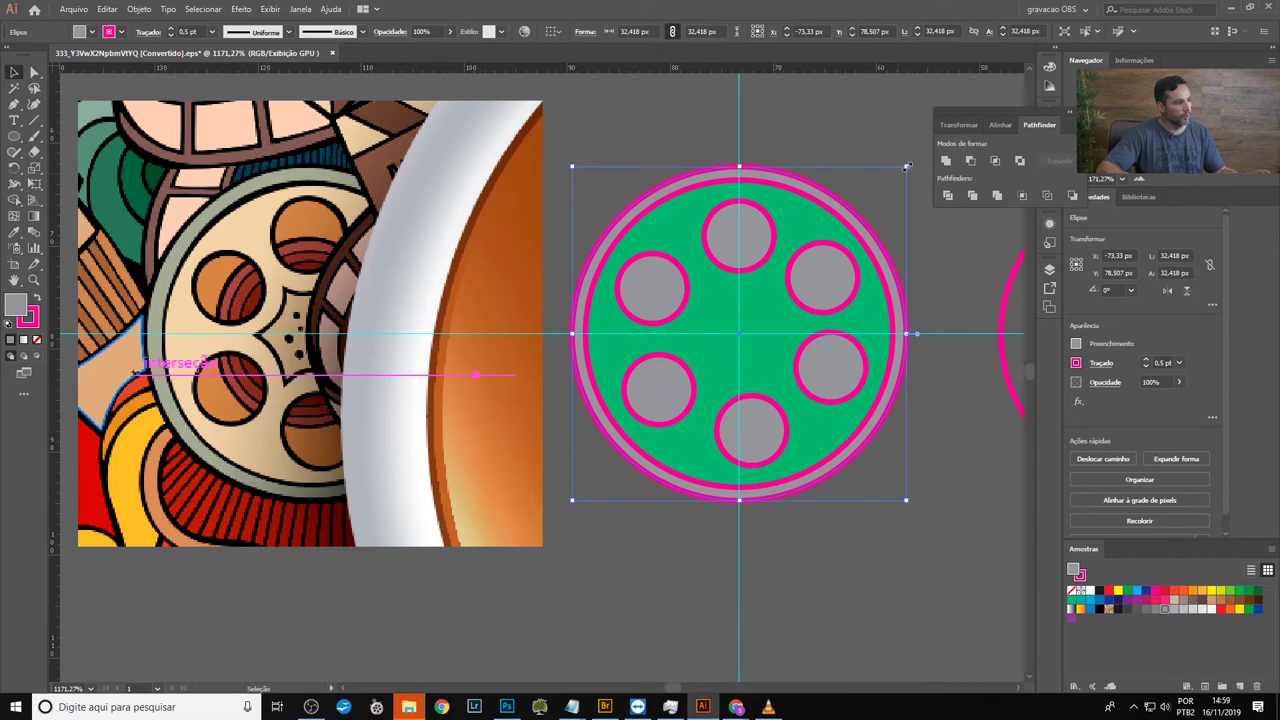
{"action": "left_click_drag", "start_coordinate": [906, 167], "coordinate": [882, 187]}
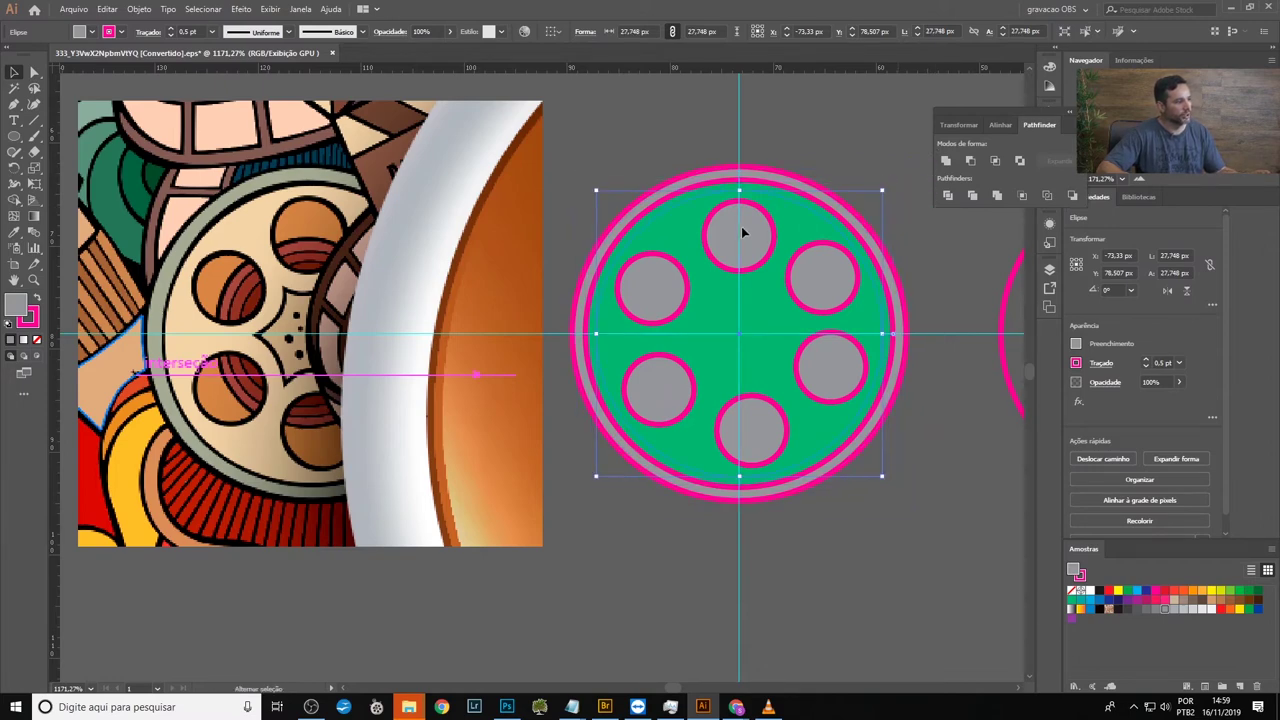
{"action": "left_click", "coordinate": [702, 172], "text": "shift"}
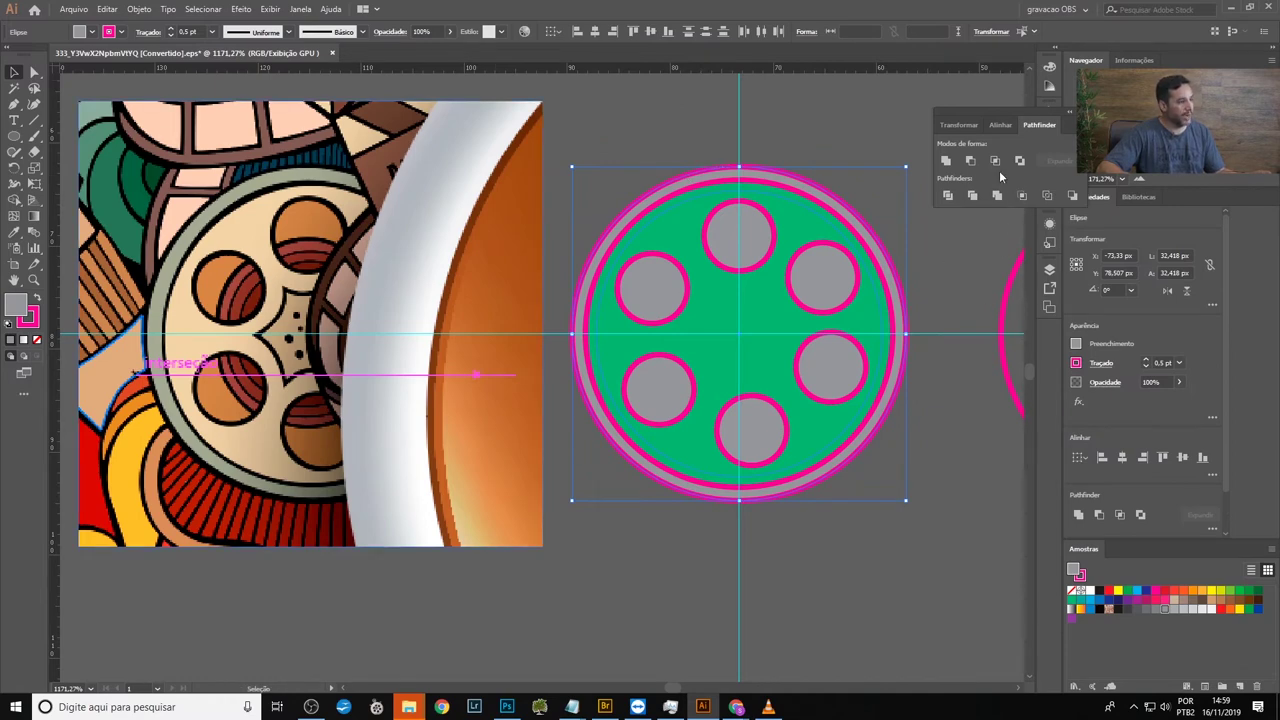
{"action": "left_click", "coordinate": [970, 163]}
{"action": "left_click", "coordinate": [946, 285]}
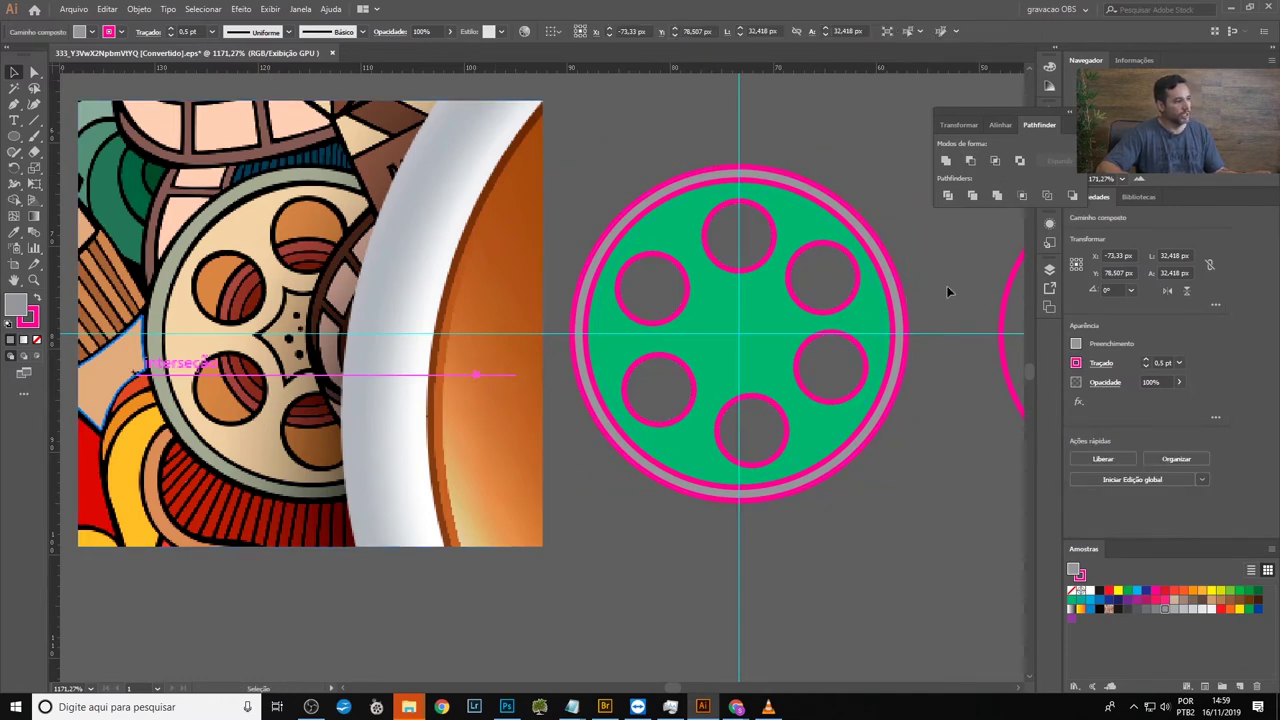
Step: Draw a circle over a reel hole and Alt-drag copies to form a ring around the centre
{"action": "left_click", "coordinate": [15, 137]}
{"action": "left_click_drag", "start_coordinate": [184, 241], "coordinate": [288, 336]}
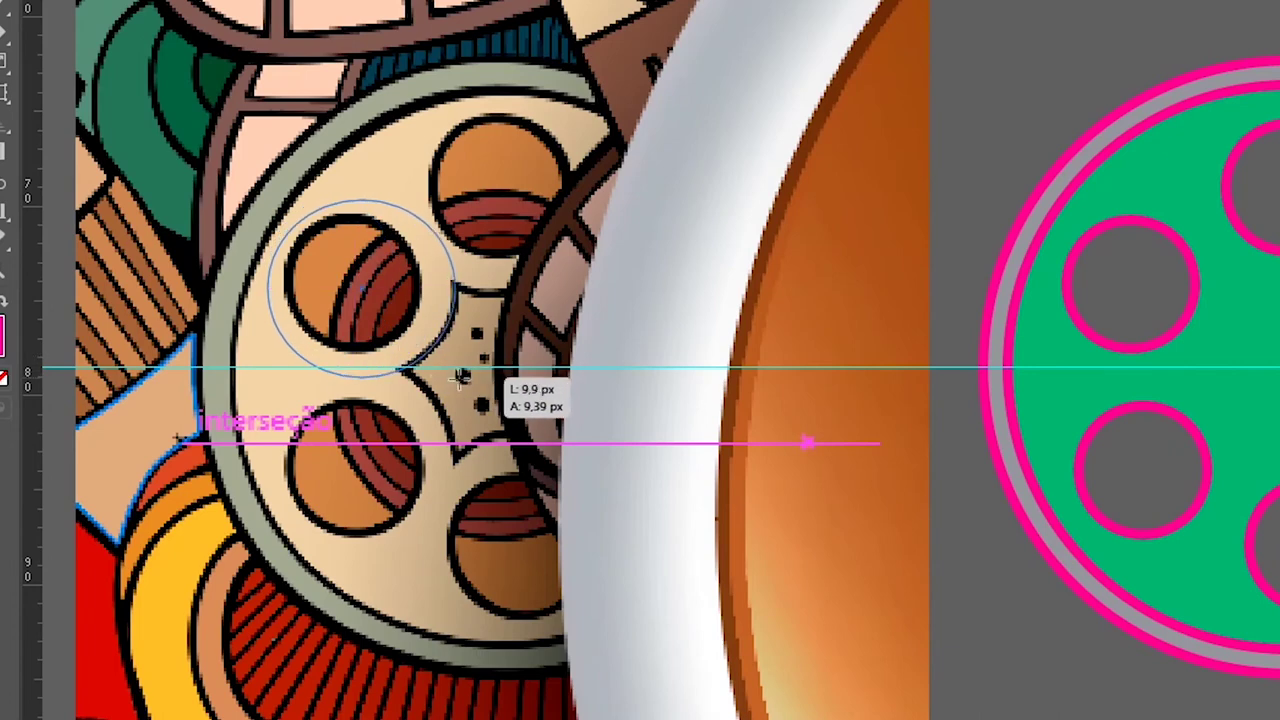
{"action": "left_click_drag", "start_coordinate": [460, 375], "coordinate": [402, 543]}
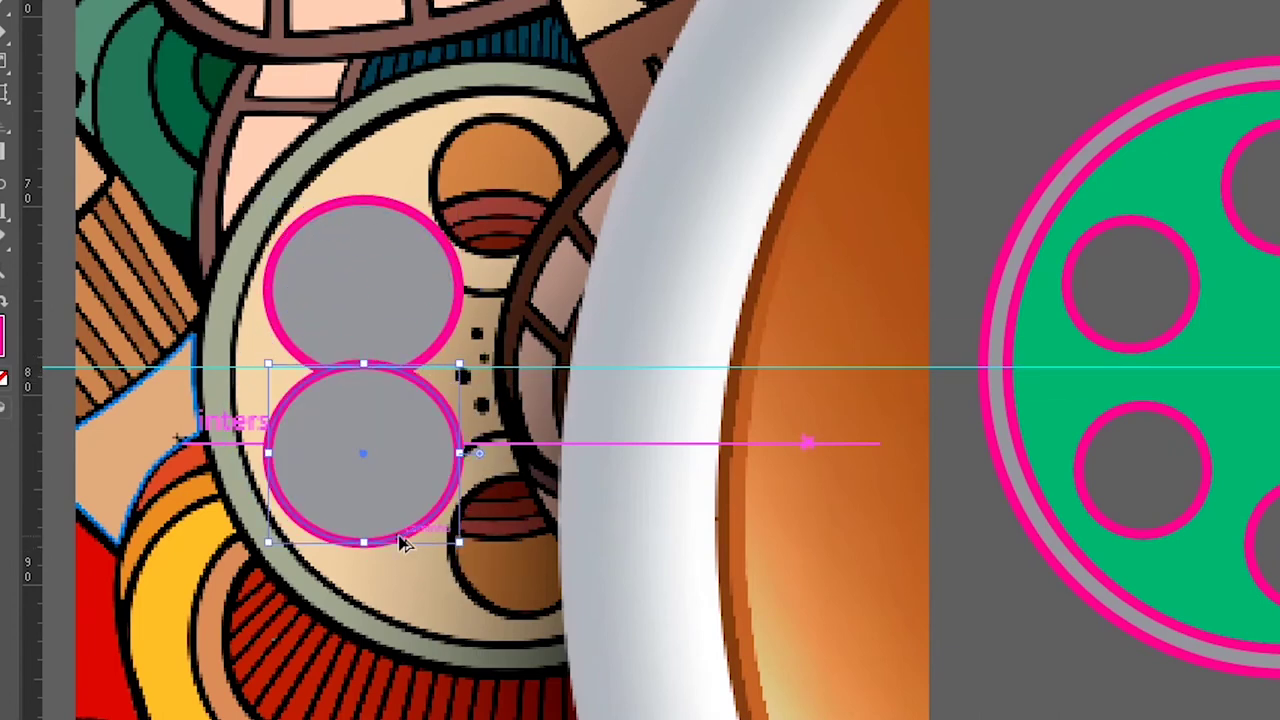
{"action": "left_click", "coordinate": [606, 580]}
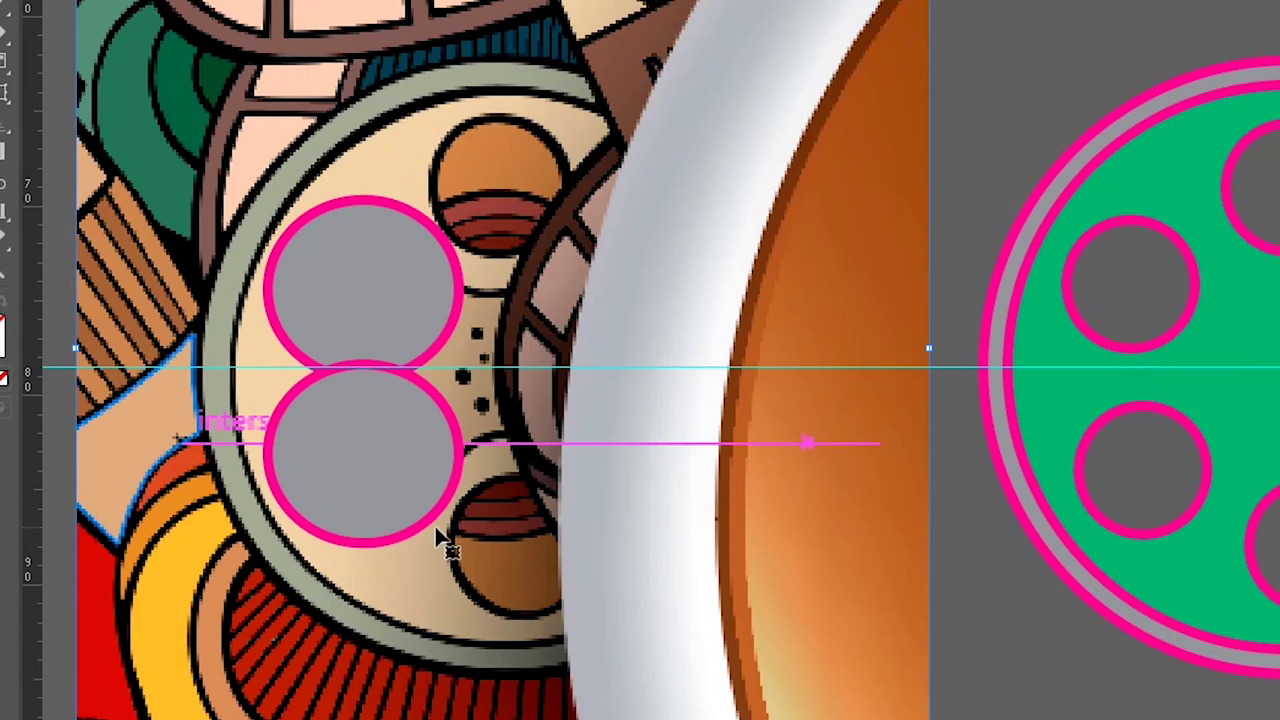
{"action": "left_click_drag", "start_coordinate": [420, 525], "coordinate": [572, 601]}
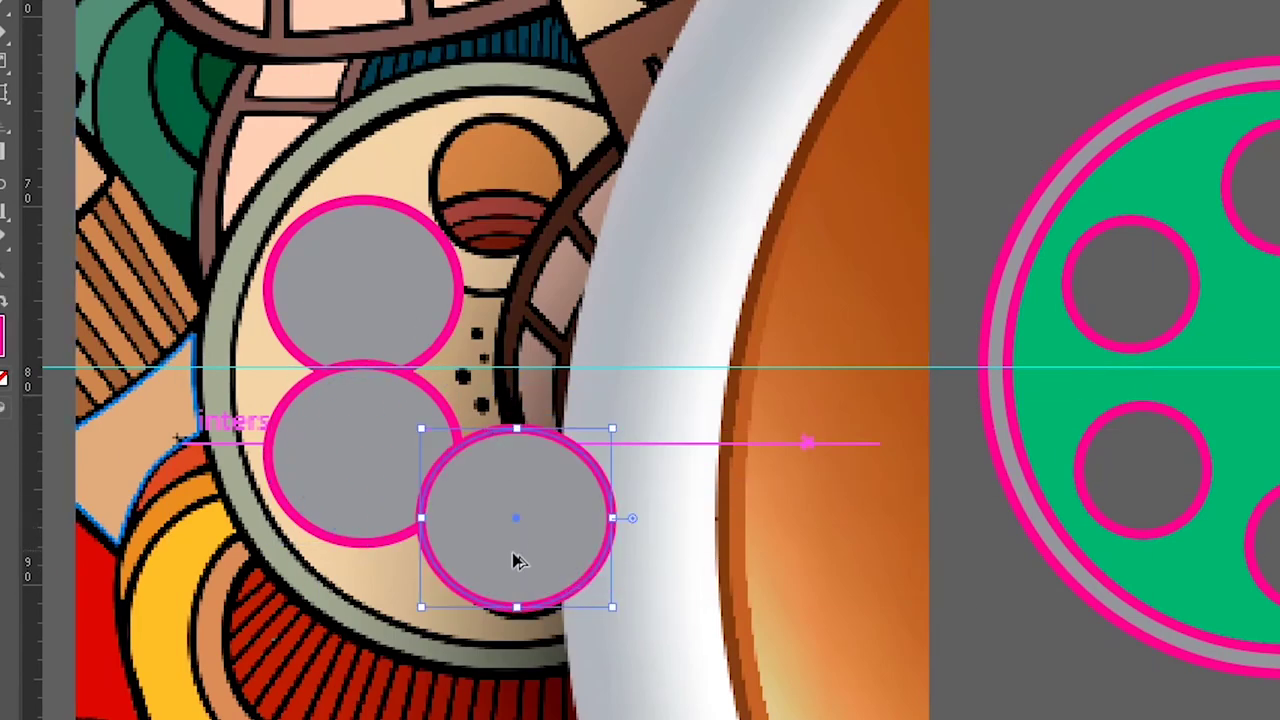
{"action": "mouse_move", "coordinate": [515, 560]}
{"action": "left_mouse_down"}
{"action": "mouse_move", "coordinate": [512, 253]}
{"action": "mouse_move", "coordinate": [611, 367]}
{"action": "left_mouse_up"}
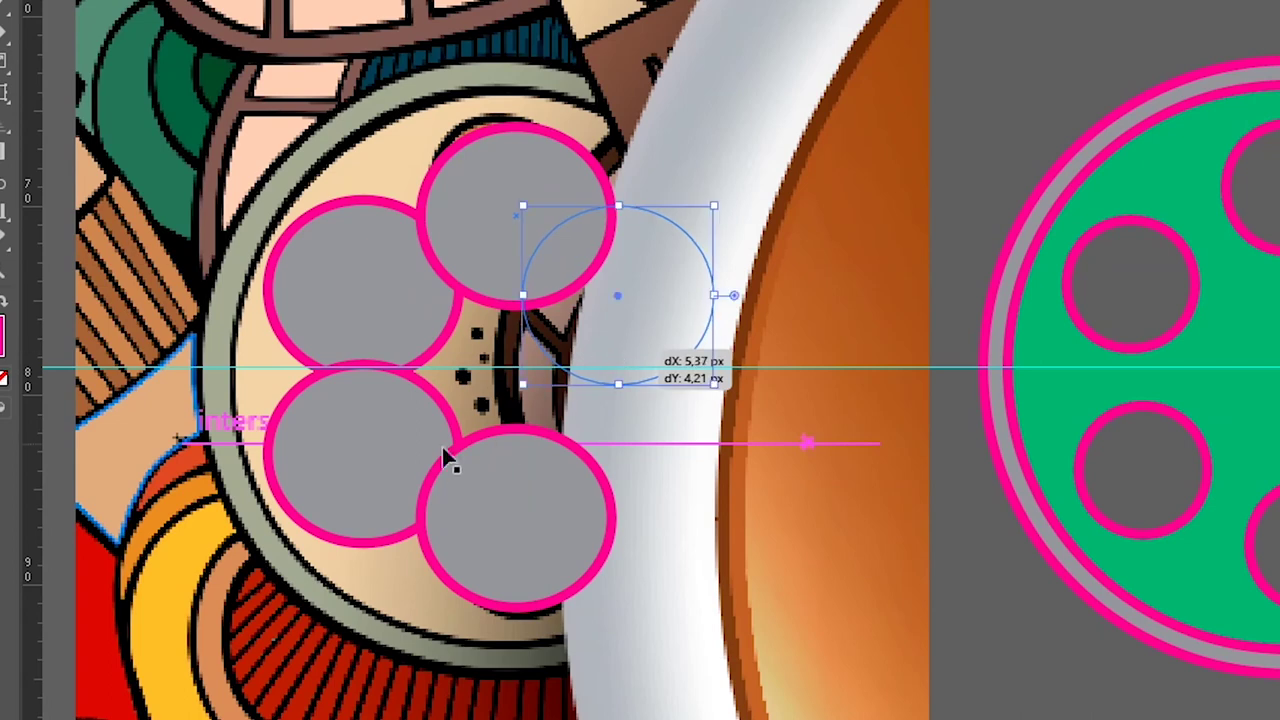
{"action": "left_click", "coordinate": [409, 466]}
{"action": "mouse_move", "coordinate": [372, 452]}
{"action": "left_mouse_down"}
{"action": "mouse_move", "coordinate": [677, 458]}
{"action": "mouse_move", "coordinate": [585, 444]}
{"action": "left_mouse_up"}
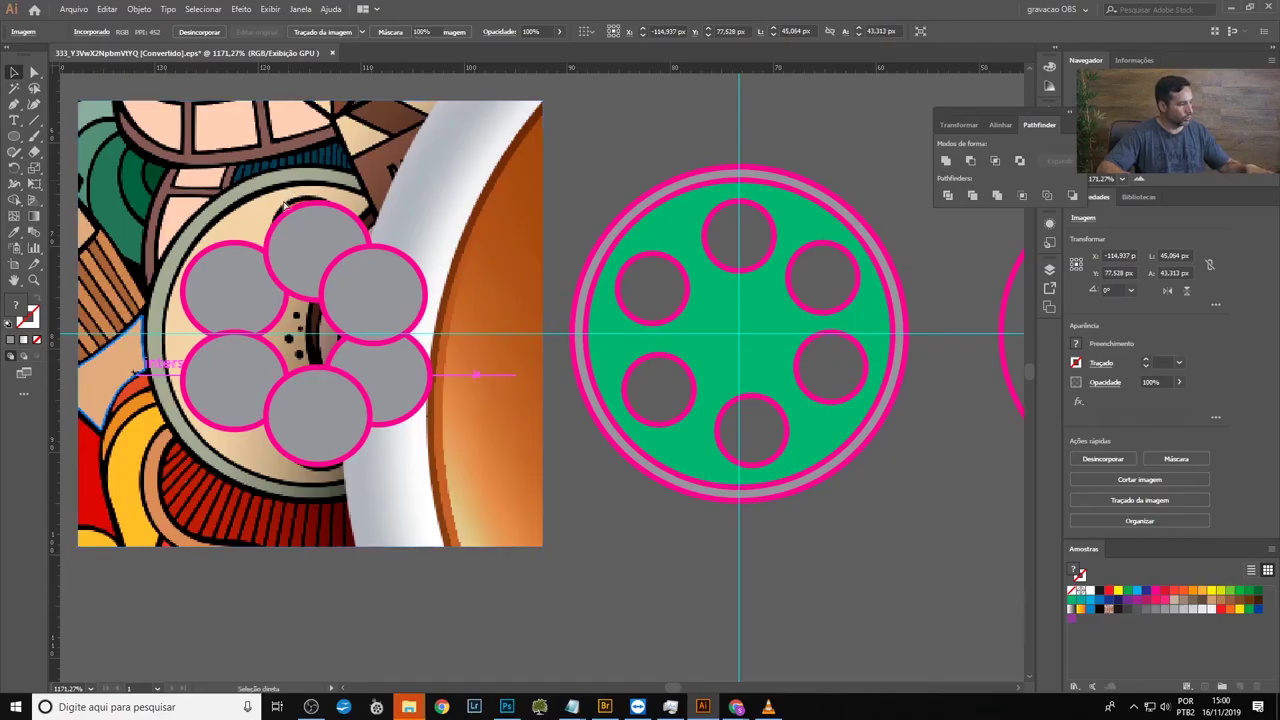
Step: Unite the six grey circles into one flower shape with Pathfinder
{"action": "left_click", "coordinate": [167, 158]}
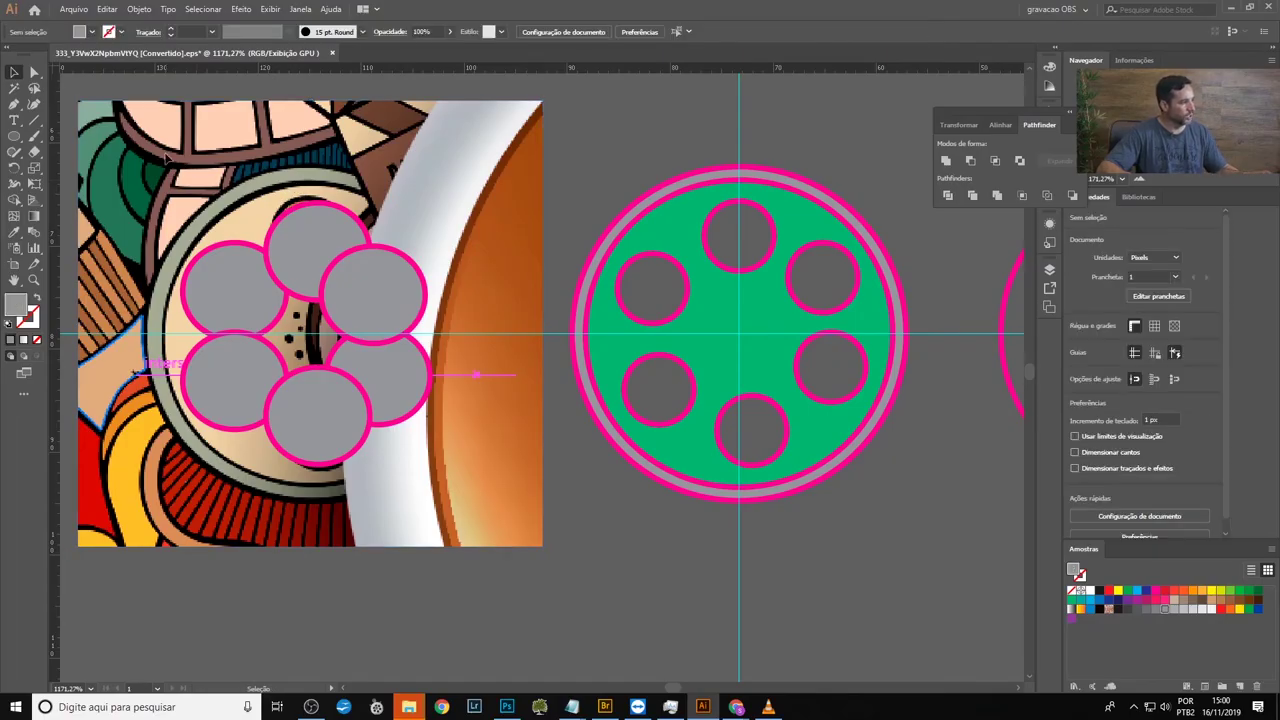
{"action": "left_click_drag", "start_coordinate": [167, 158], "coordinate": [416, 458]}
{"action": "left_click", "coordinate": [946, 160]}
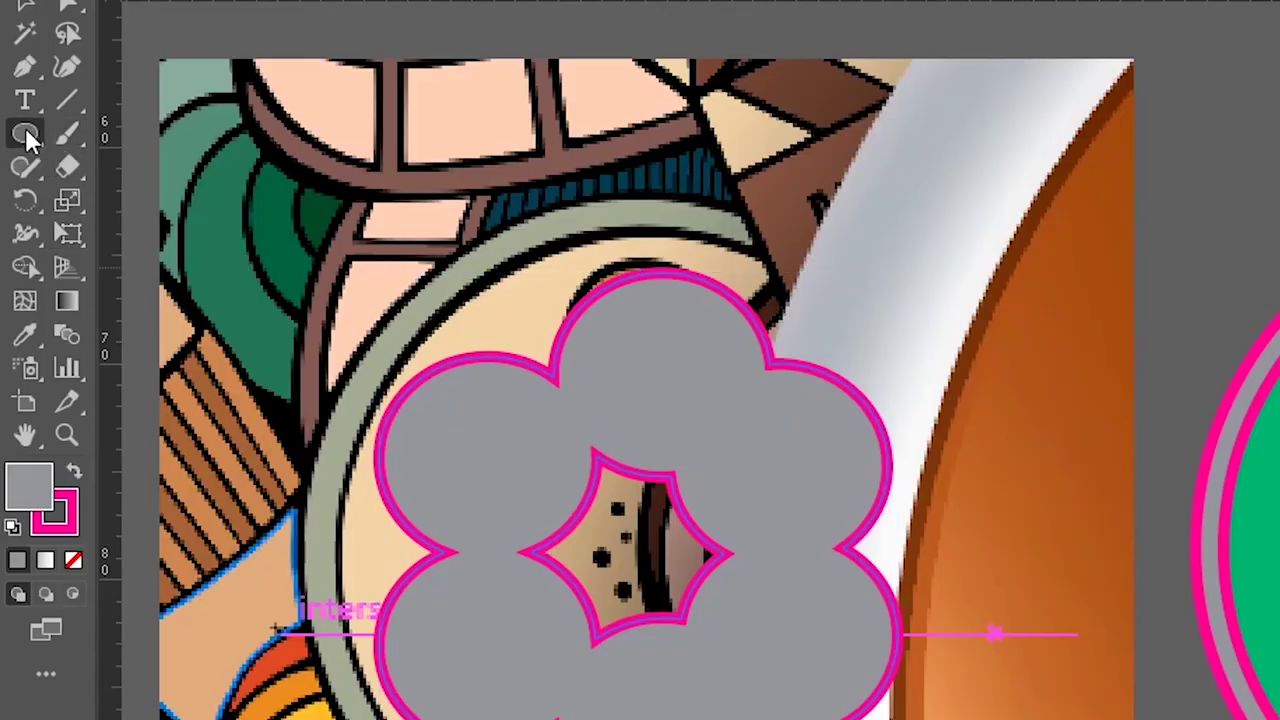
Step: Draw a rectangle over the flower's centre and select it together with the flower
{"action": "right_click", "coordinate": [27, 133]}
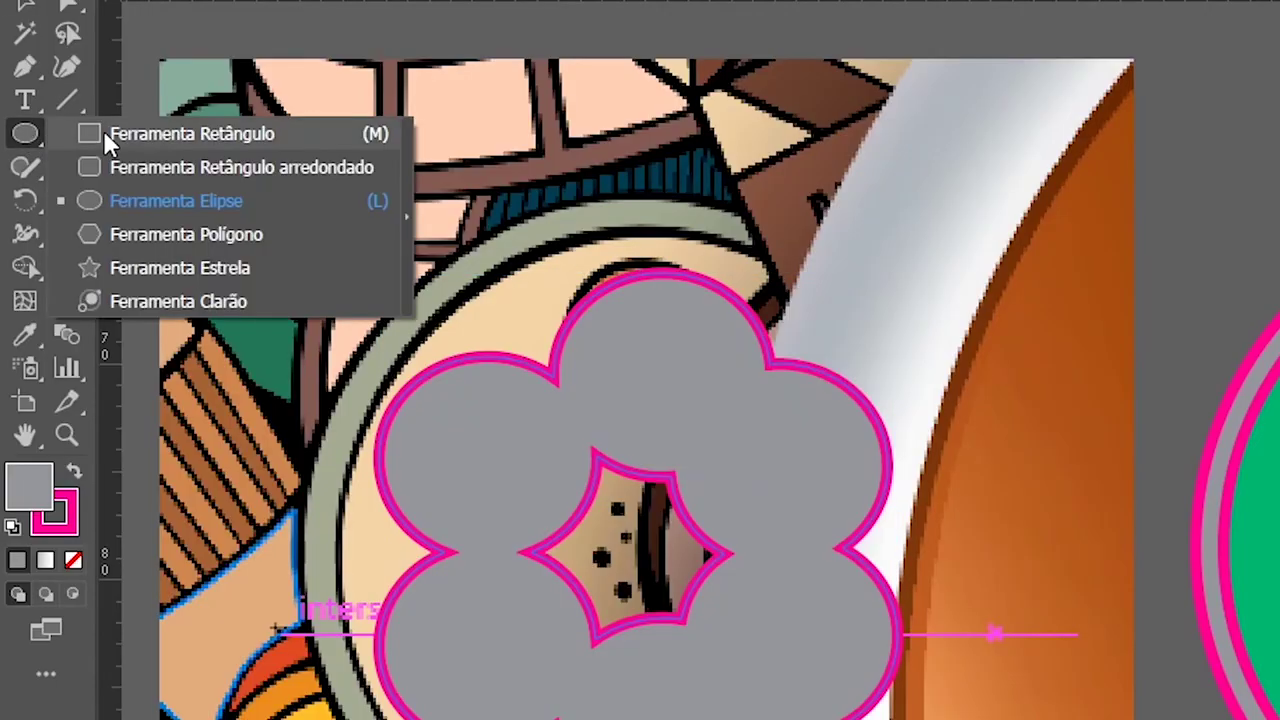
{"action": "left_click", "coordinate": [140, 148]}
{"action": "left_click_drag", "start_coordinate": [236, 278], "coordinate": [367, 392]}
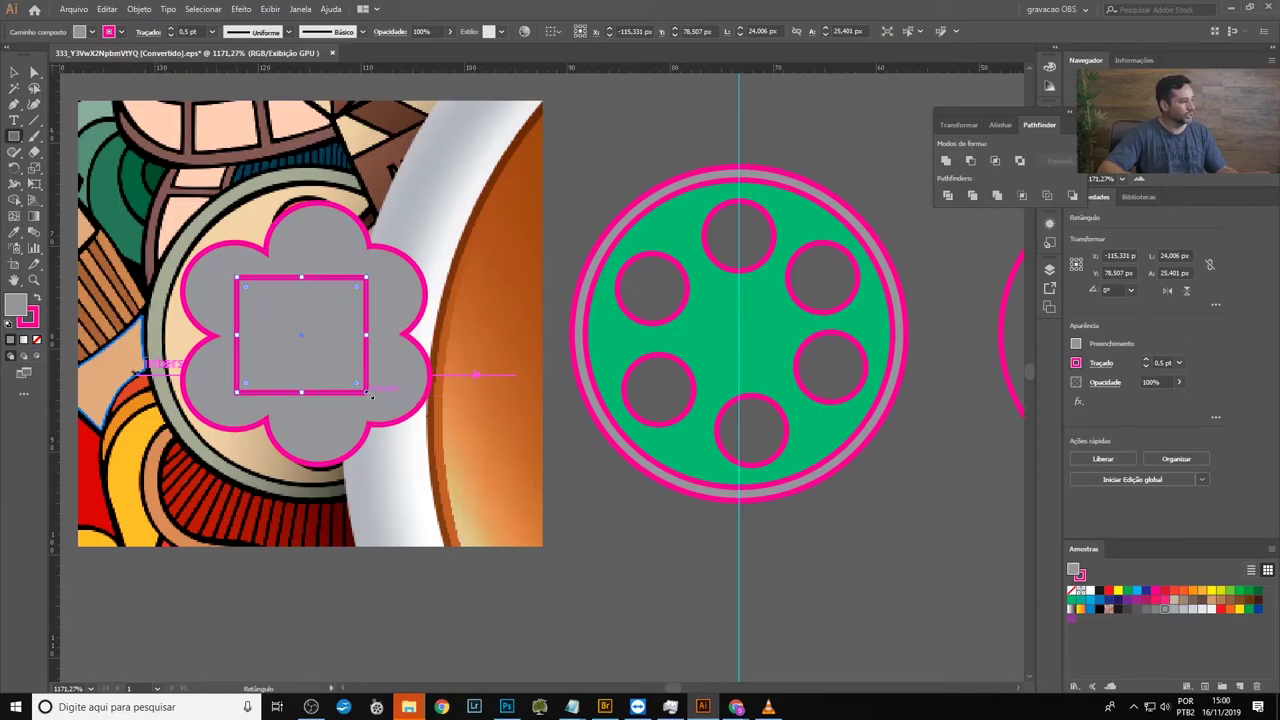
{"action": "key", "text": "v"}
{"action": "left_click", "coordinate": [398, 400], "text": "shift"}
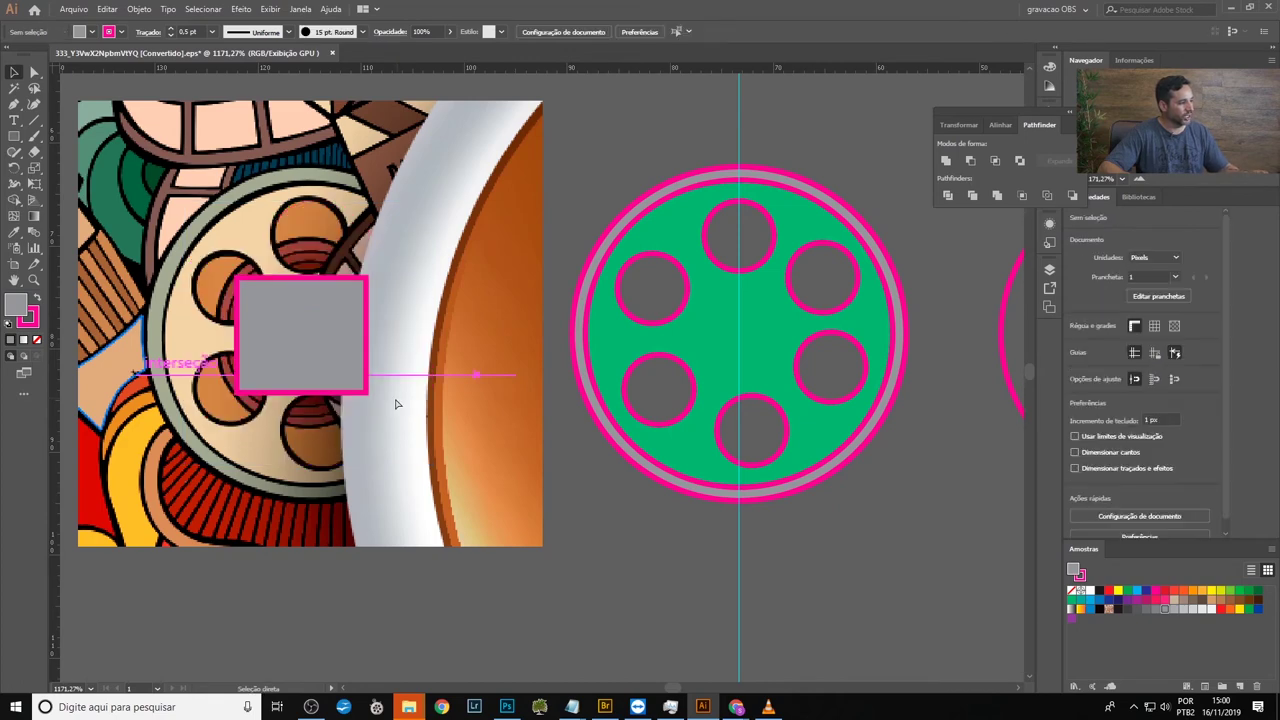
{"action": "key", "text": "ctrl+8"}
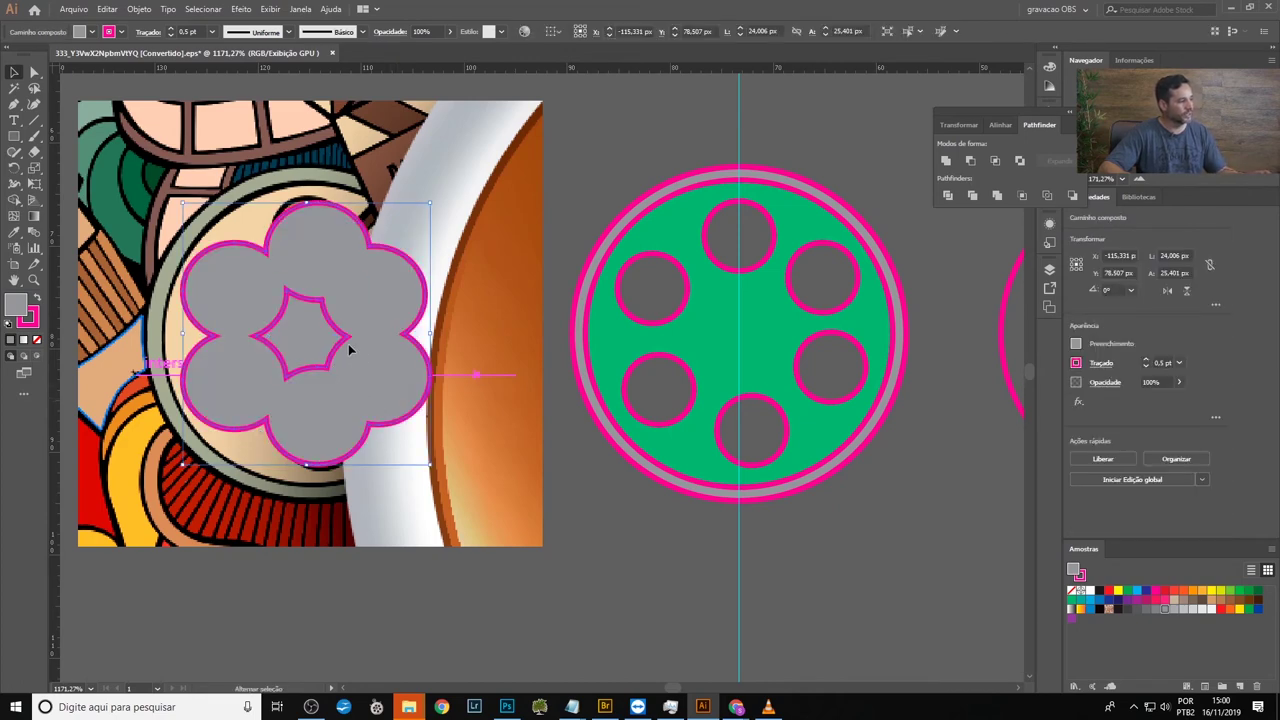
{"action": "left_click", "coordinate": [322, 338], "text": "shift"}
Step: Intersect to form the star, move it onto the green reel's centre and cut it out with Minus Front
{"action": "left_click", "coordinate": [969, 162]}
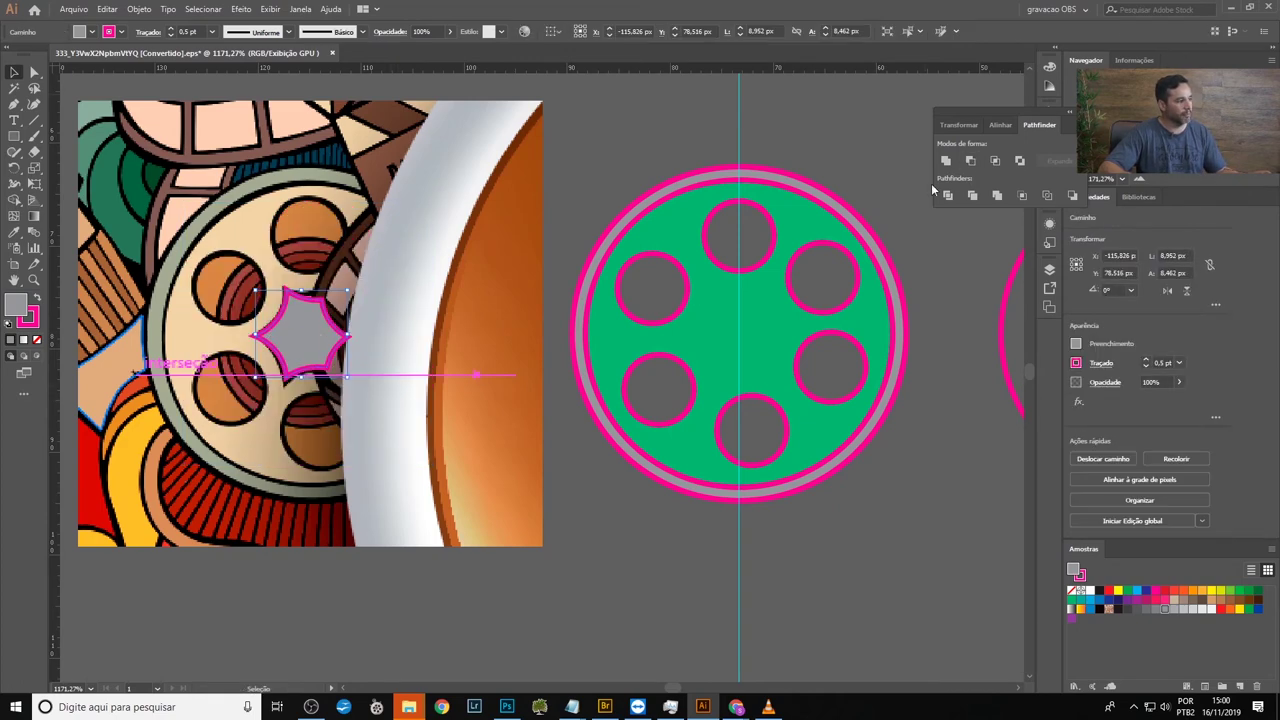
{"action": "left_click_drag", "start_coordinate": [300, 370], "coordinate": [752, 343]}
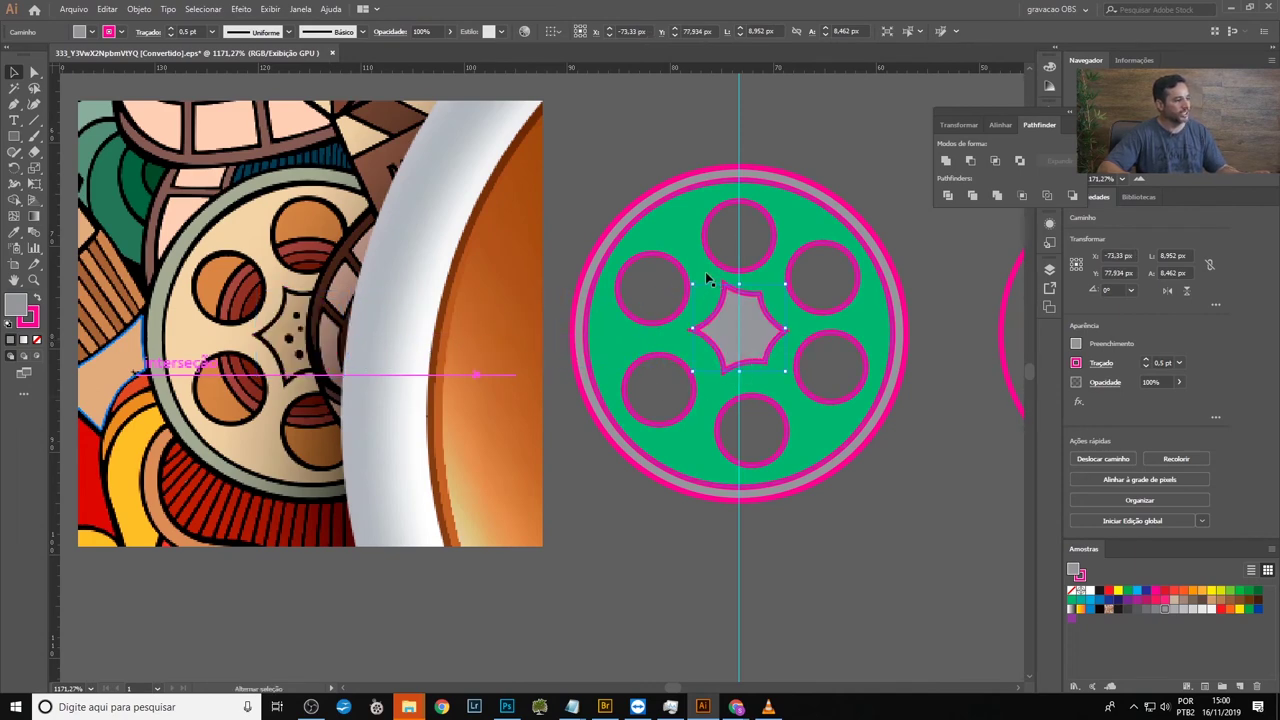
{"action": "left_click", "coordinate": [724, 270], "text": "shift"}
{"action": "left_click", "coordinate": [974, 160]}
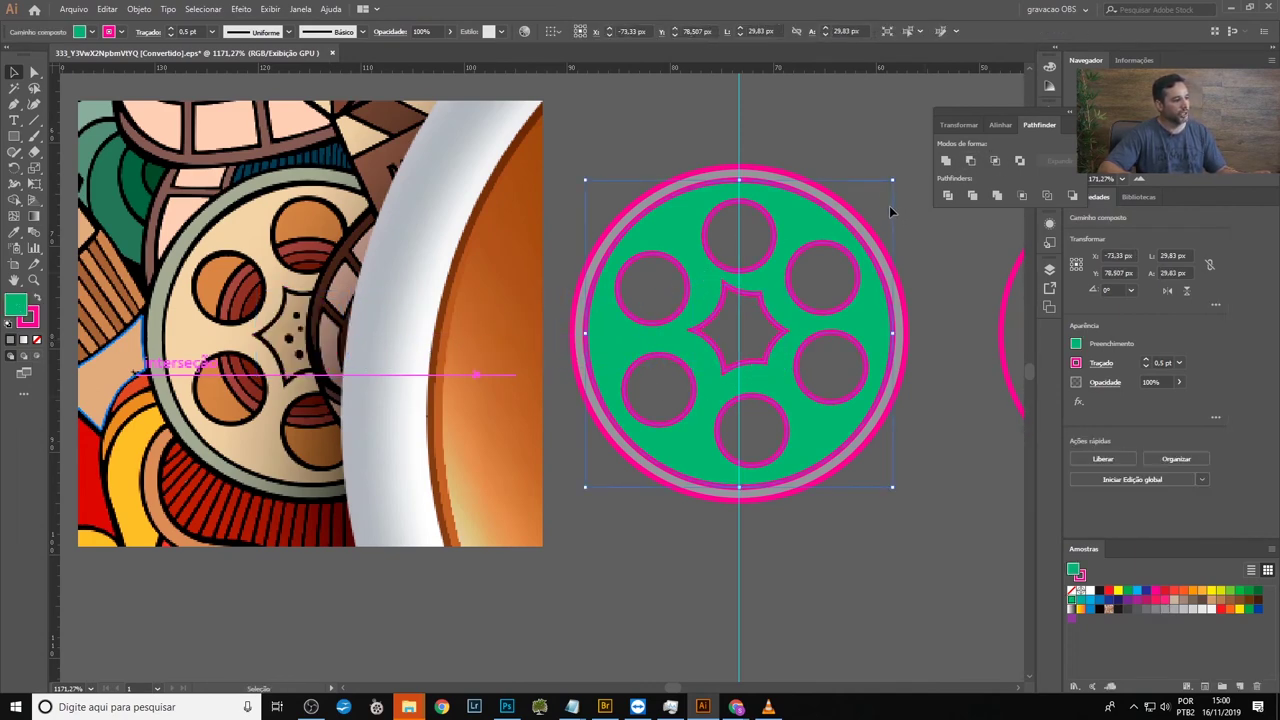
{"action": "left_click", "coordinate": [838, 143]}
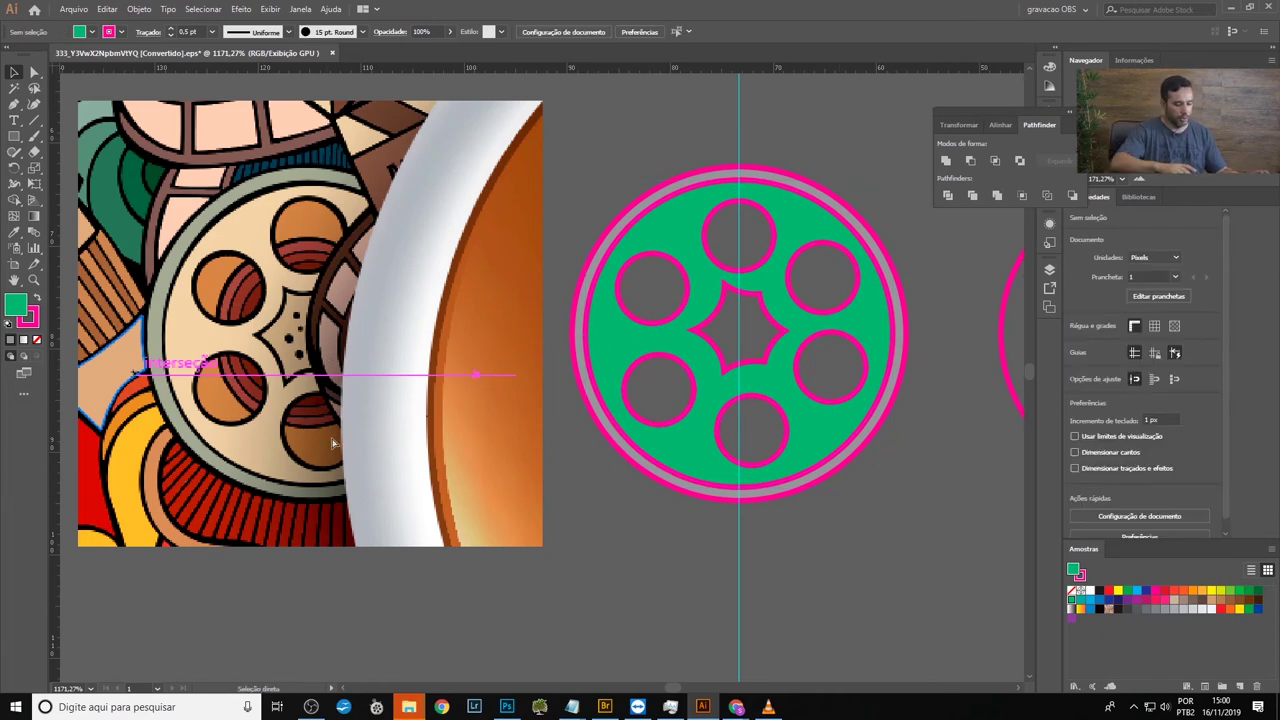
{"action": "key", "text": "ctrl+minus"}
{"action": "key", "text": "ctrl+minus"}
Step: Zoom in on the film reel and select the green reel together with its outer ring
{"action": "key", "text": "z"}
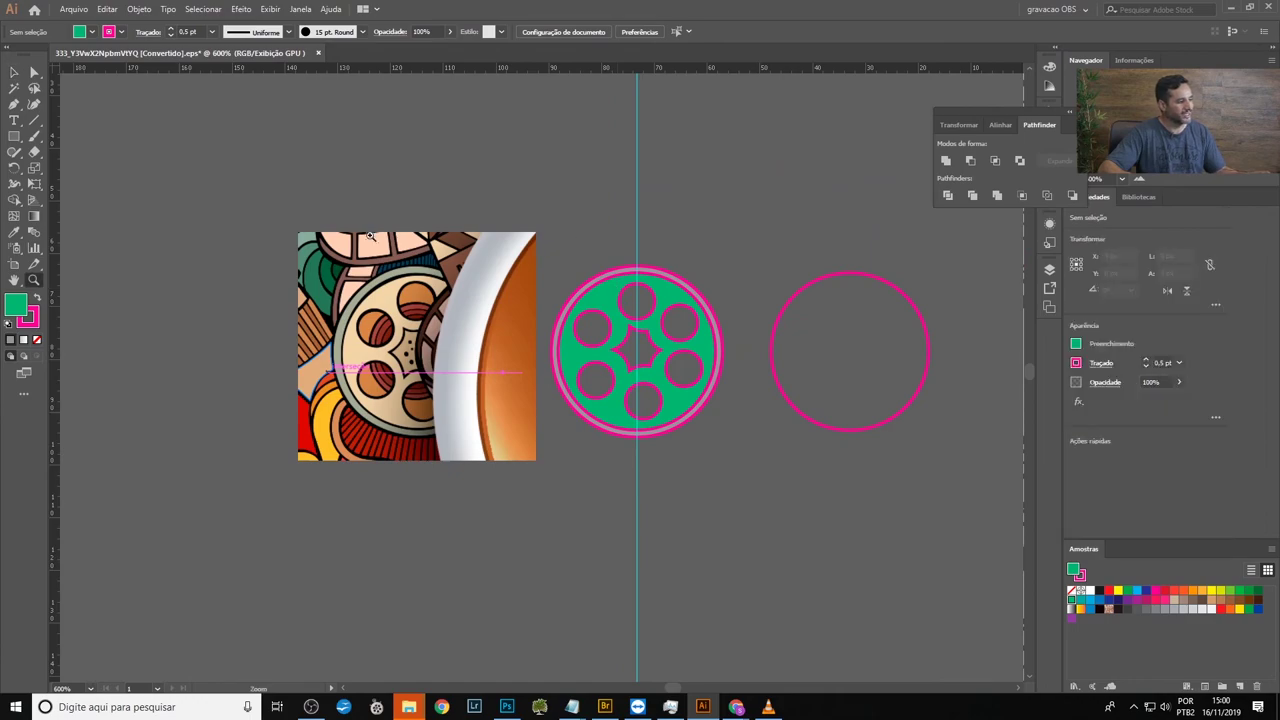
{"action": "left_click_drag", "start_coordinate": [361, 200], "coordinate": [540, 300]}
{"action": "scroll", "coordinate": [603, 286], "scroll_direction": "right", "scroll_amount": 3}
{"action": "scroll", "coordinate": [523, 277], "scroll_direction": "down", "scroll_amount": 2}
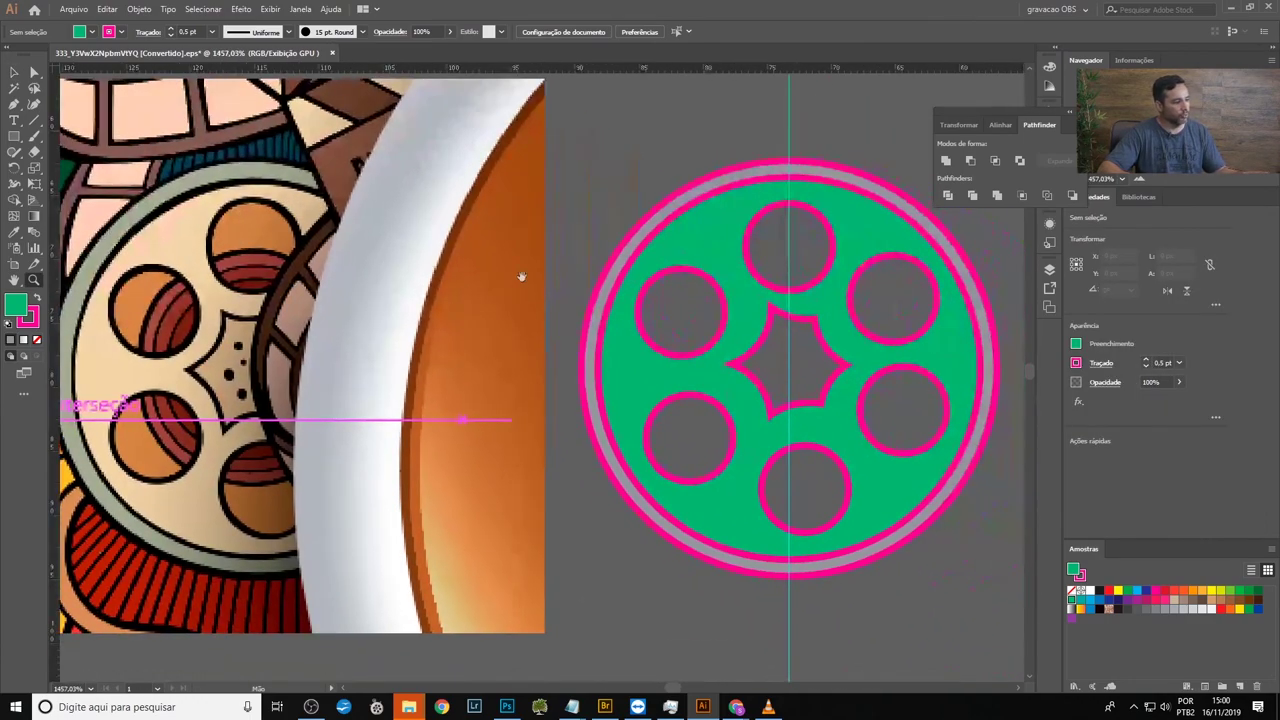
{"action": "key", "text": "v"}
{"action": "left_click", "coordinate": [658, 348]}
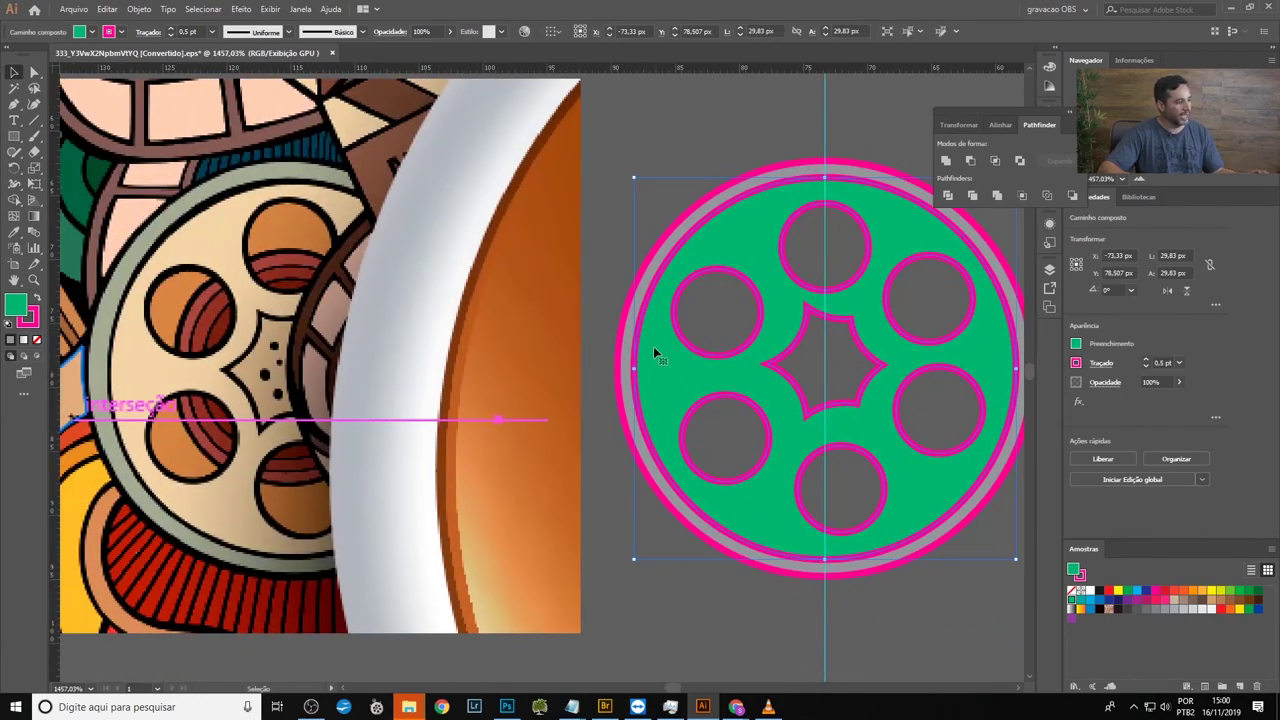
{"action": "key", "text": "ctrl+a"}
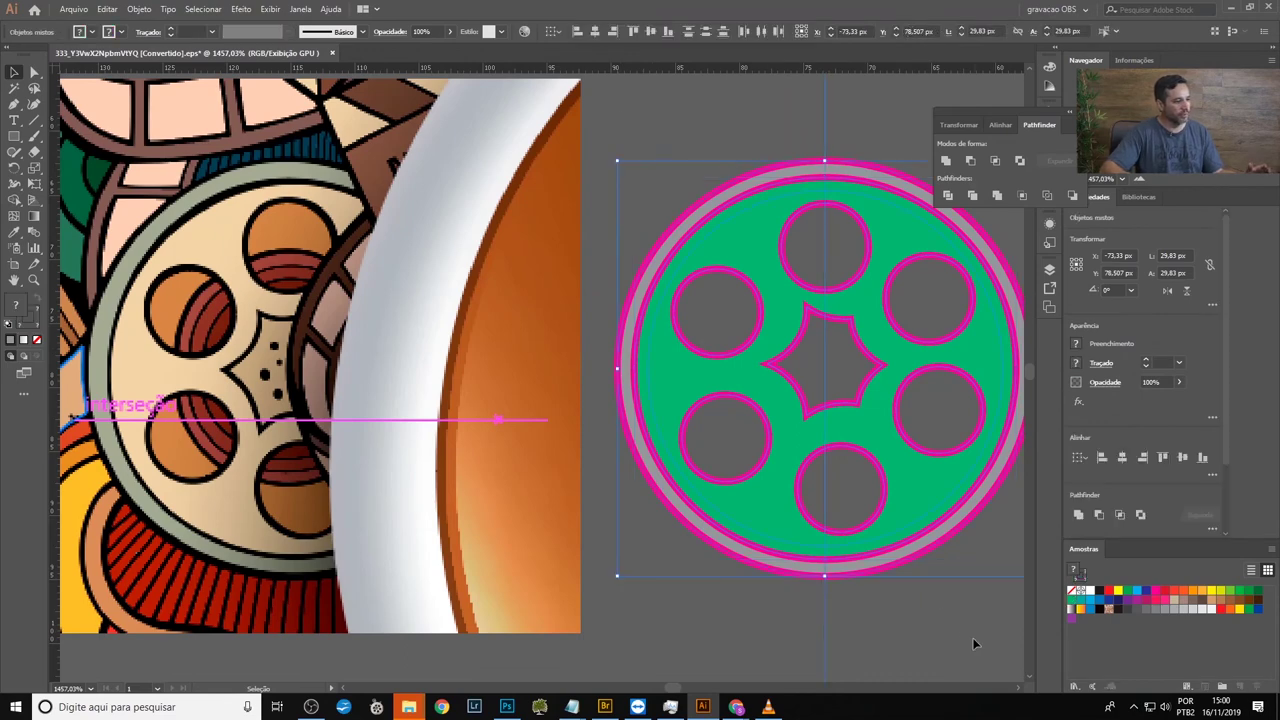
Step: Give the reel and ring dark navy outlines at 0,25 pt stroke weight
{"action": "left_click", "coordinate": [122, 33]}
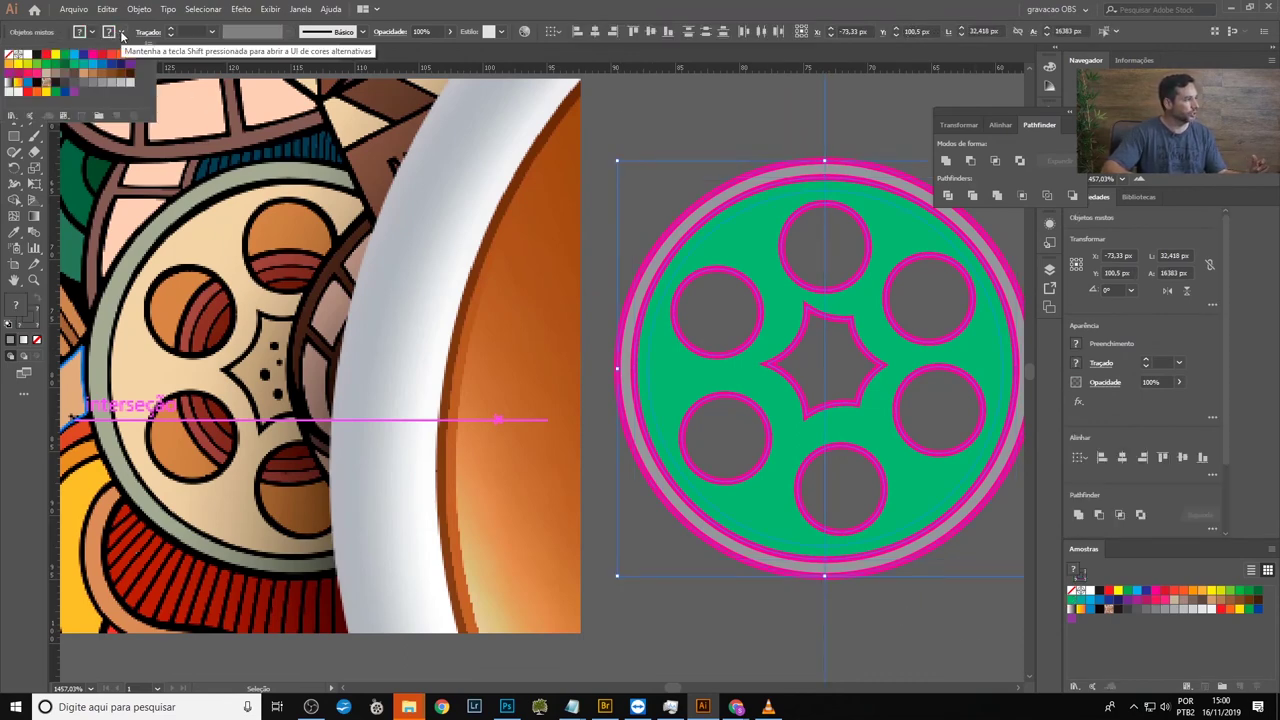
{"action": "left_click", "coordinate": [37, 55]}
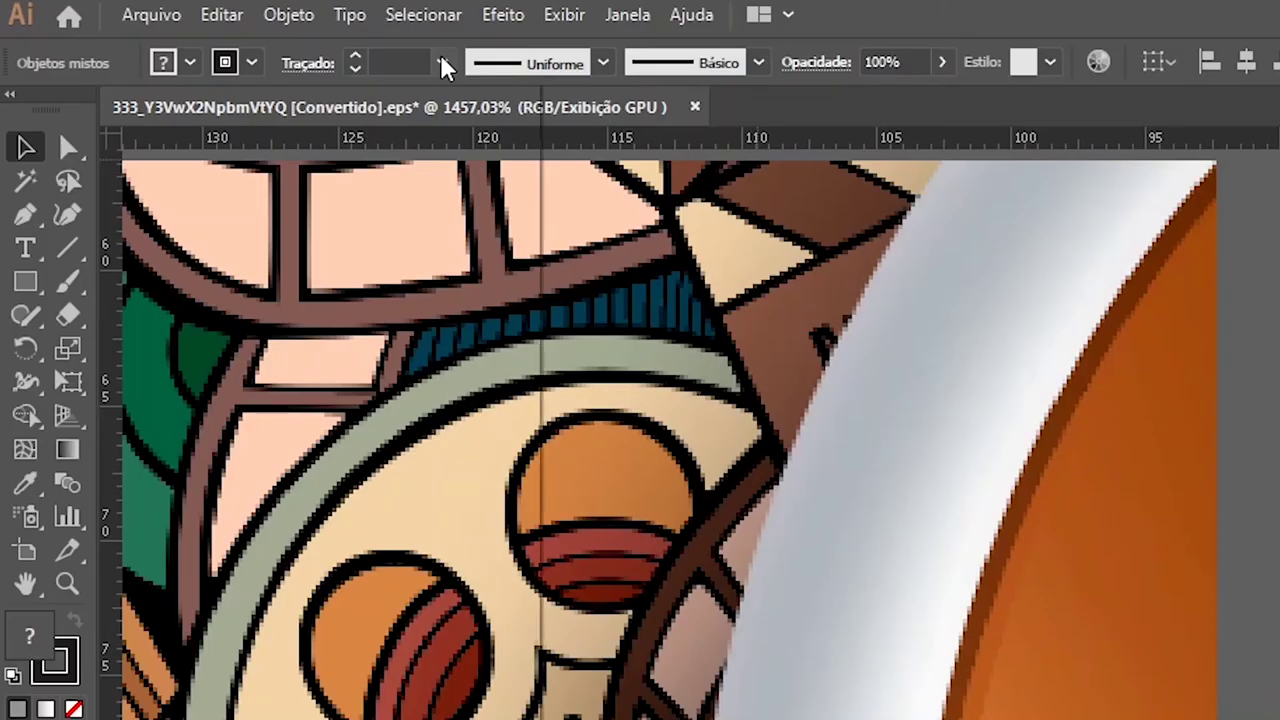
{"action": "left_click", "coordinate": [212, 33]}
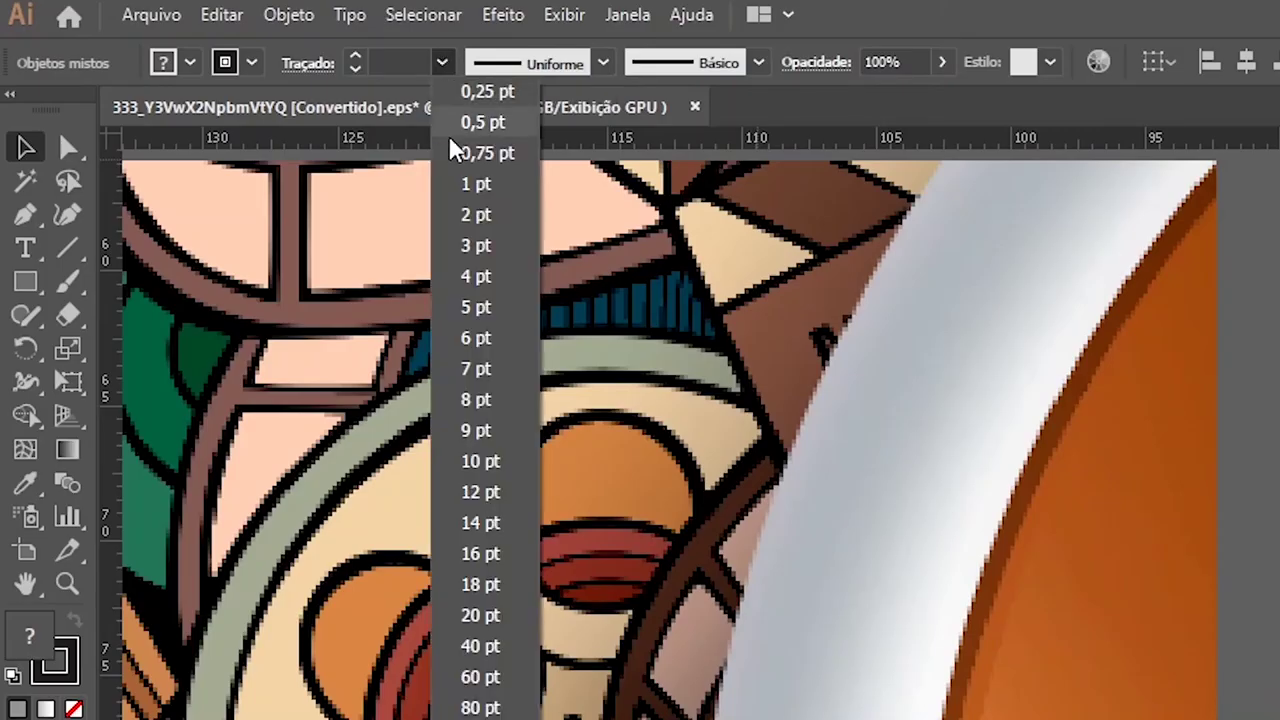
{"action": "left_click", "coordinate": [217, 73]}
{"action": "left_click", "coordinate": [441, 62]}
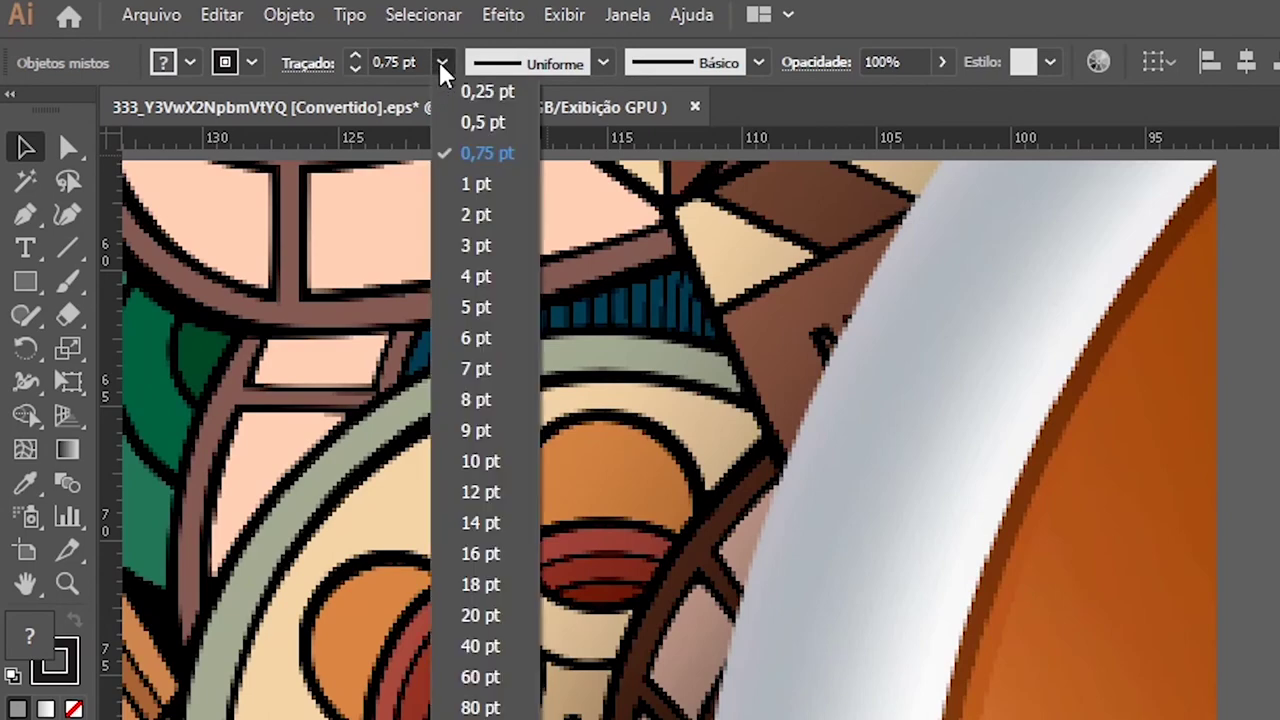
{"action": "left_click", "coordinate": [476, 121]}
{"action": "left_click", "coordinate": [441, 62]}
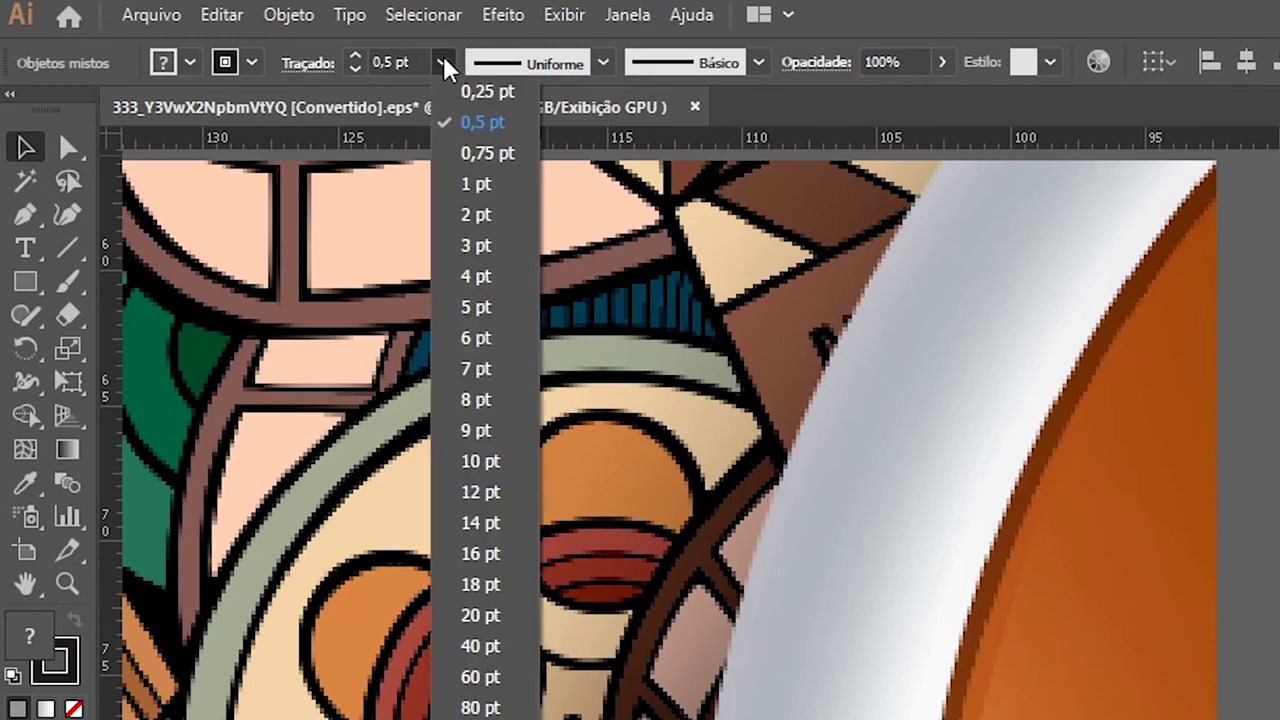
{"action": "left_click", "coordinate": [478, 100]}
{"action": "left_click", "coordinate": [669, 160]}
{"action": "left_click", "coordinate": [760, 186]}
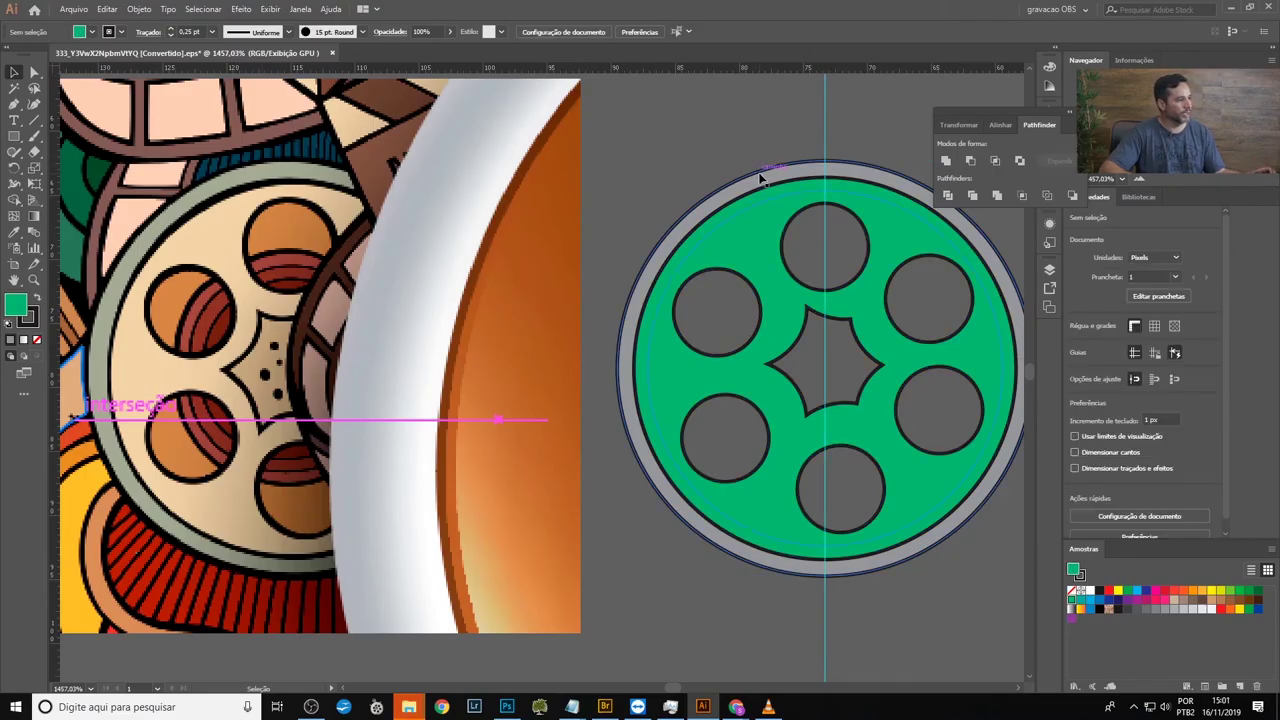
Step: Fill the outer ring with the reference ring's sage colour using the Eyedropper
{"action": "left_click_drag", "start_coordinate": [739, 192], "coordinate": [656, 170]}
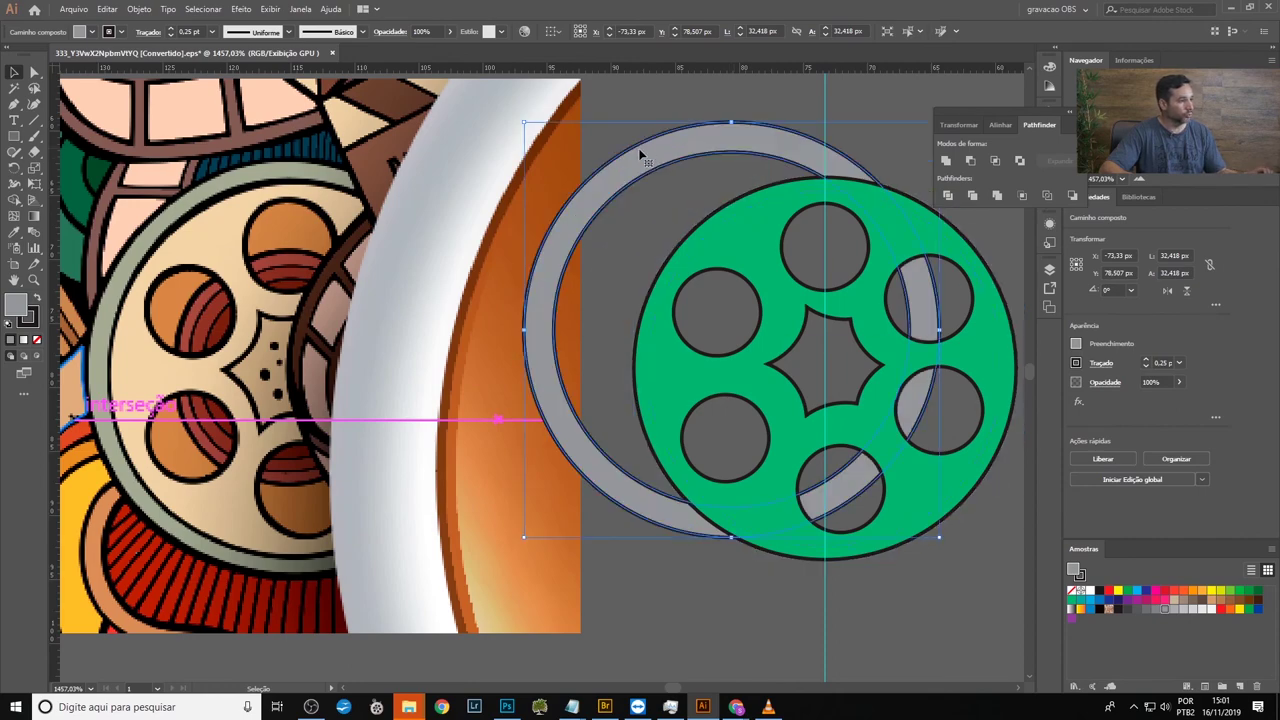
{"action": "key", "text": "ctrl+z"}
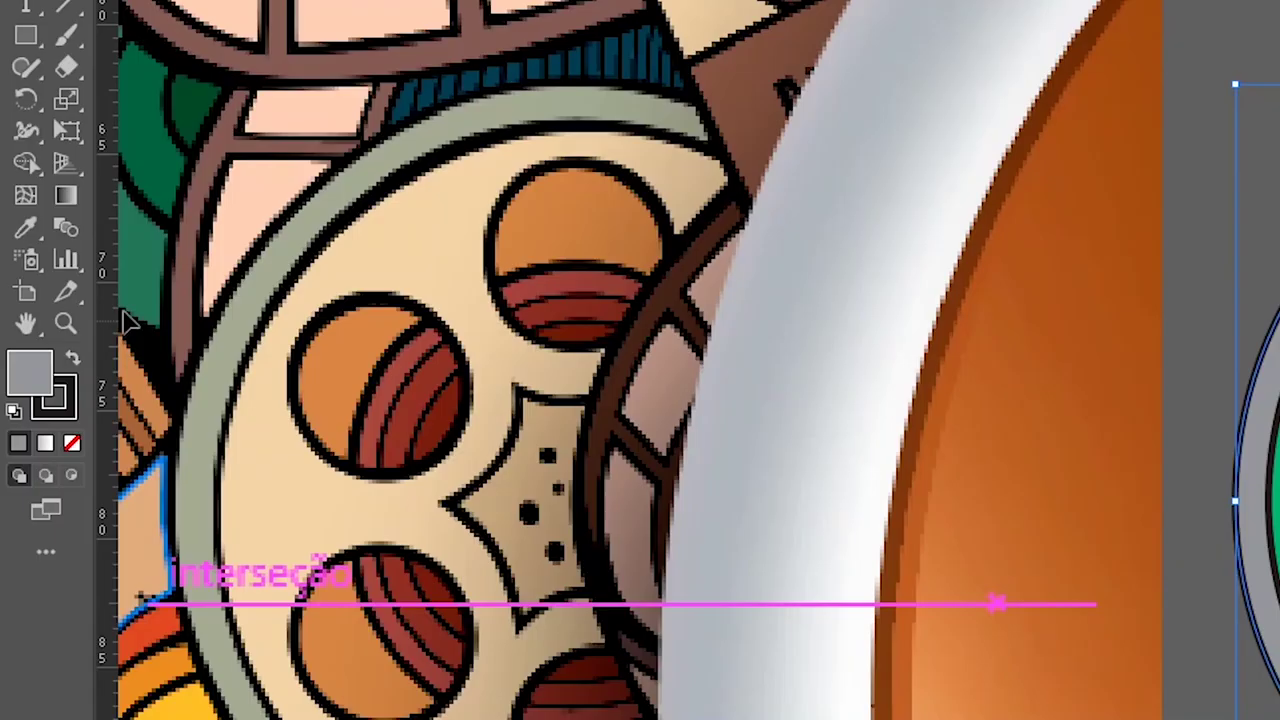
{"action": "left_click", "coordinate": [29, 233]}
{"action": "left_click", "coordinate": [300, 231]}
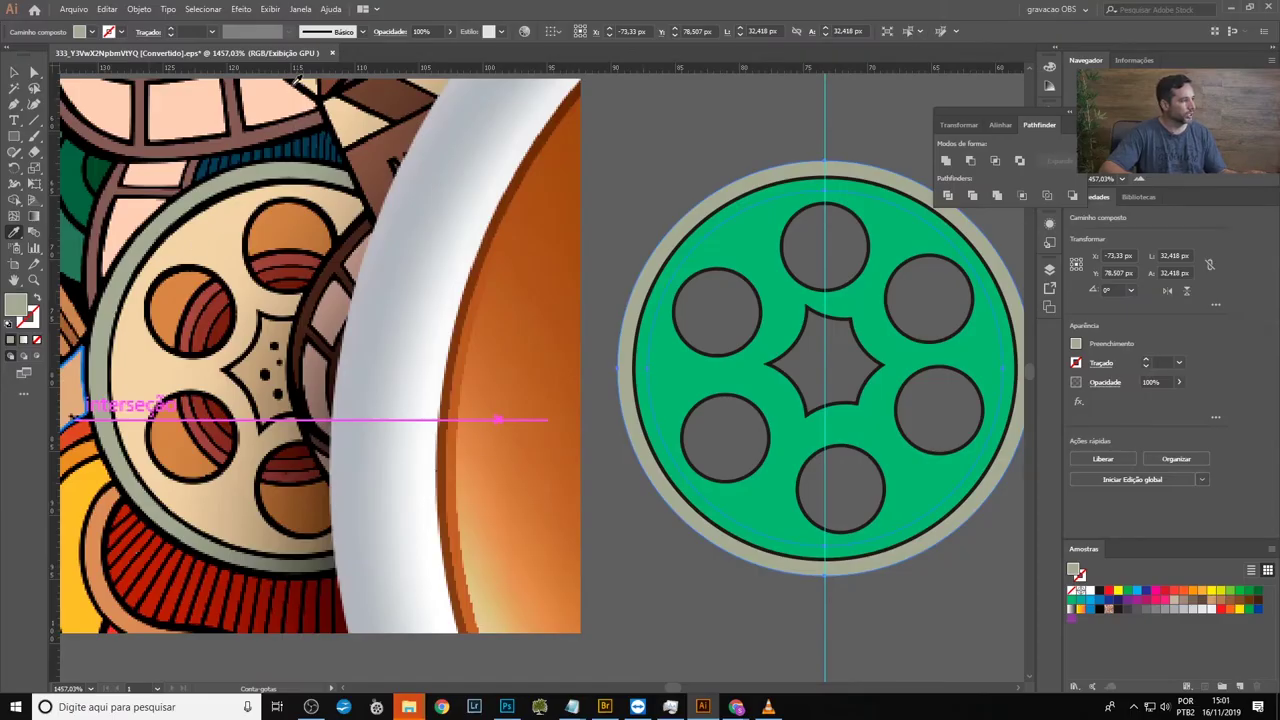
Step: Give the ring a black 0,5 pt outline
{"action": "left_click", "coordinate": [121, 32]}
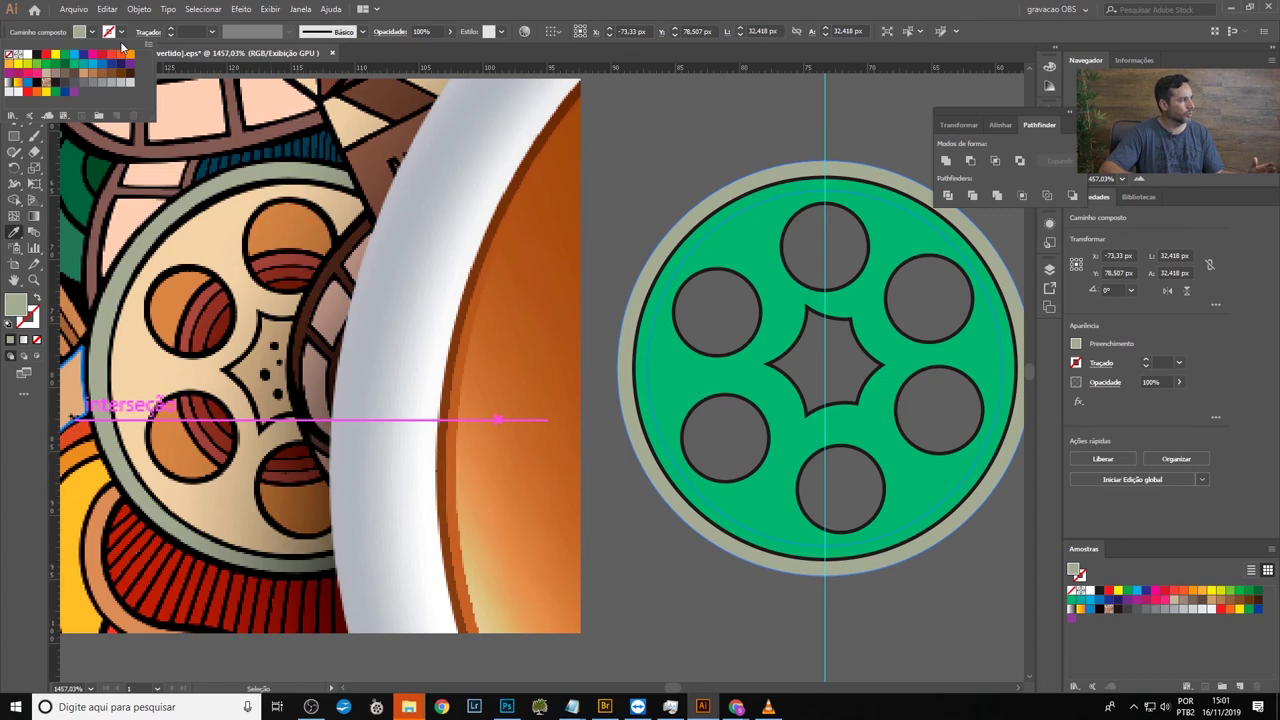
{"action": "left_click", "coordinate": [28, 54]}
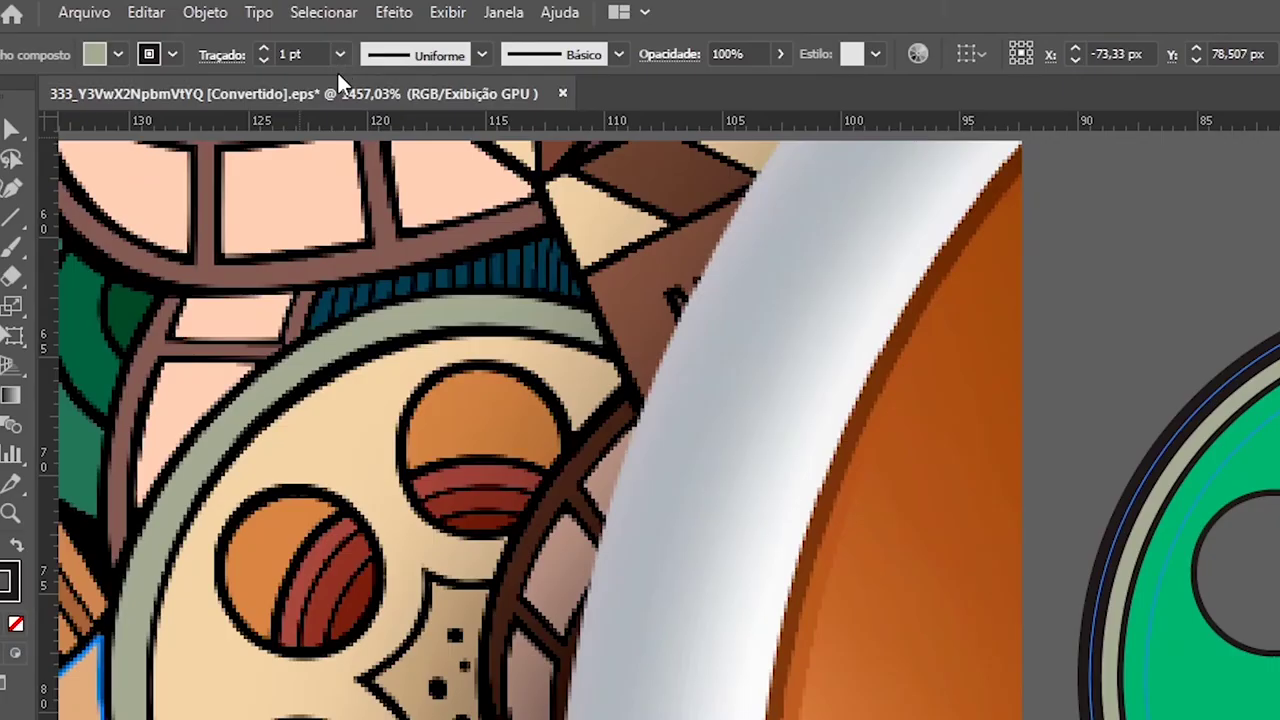
{"action": "left_click", "coordinate": [211, 32]}
{"action": "left_click", "coordinate": [372, 107]}
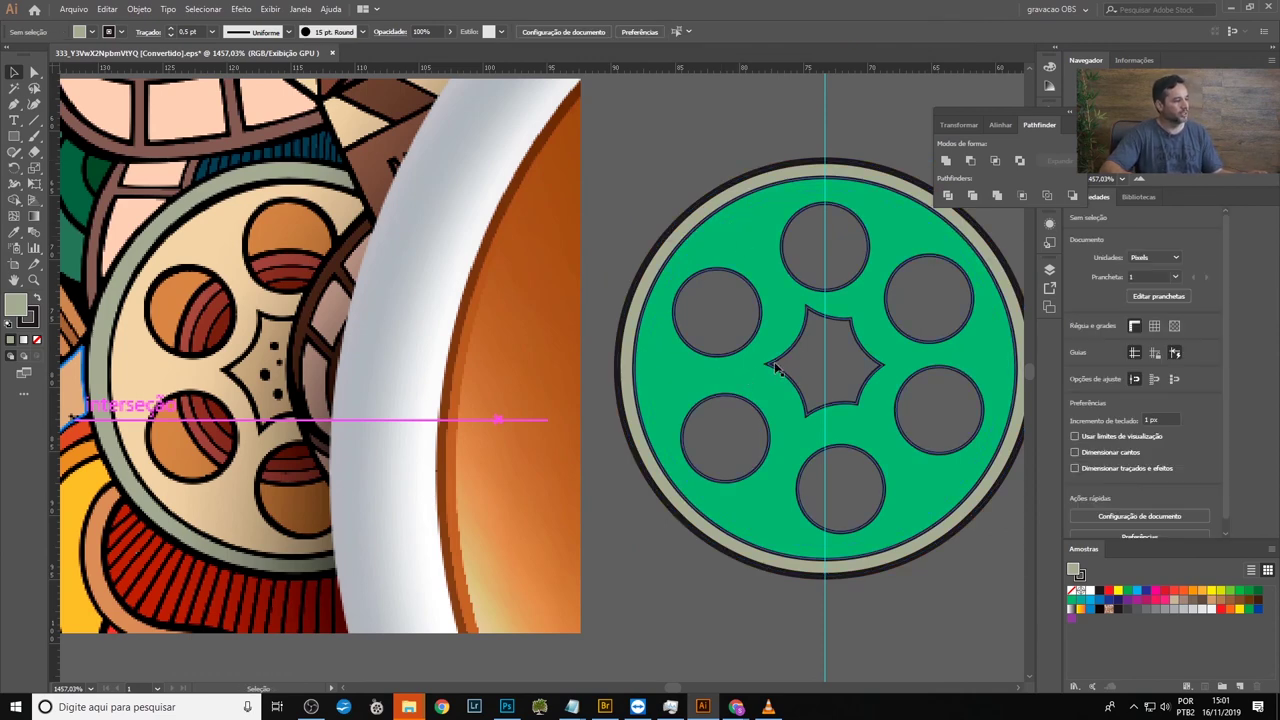
{"action": "left_click", "coordinate": [705, 267]}
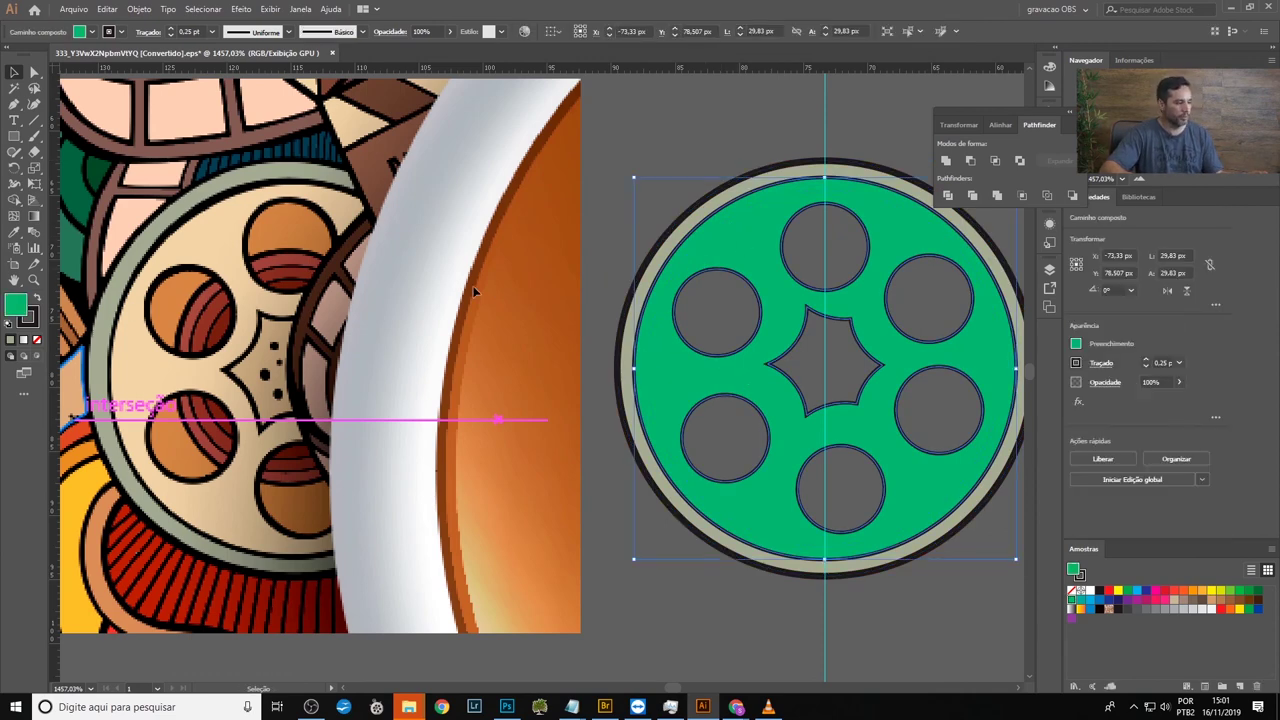